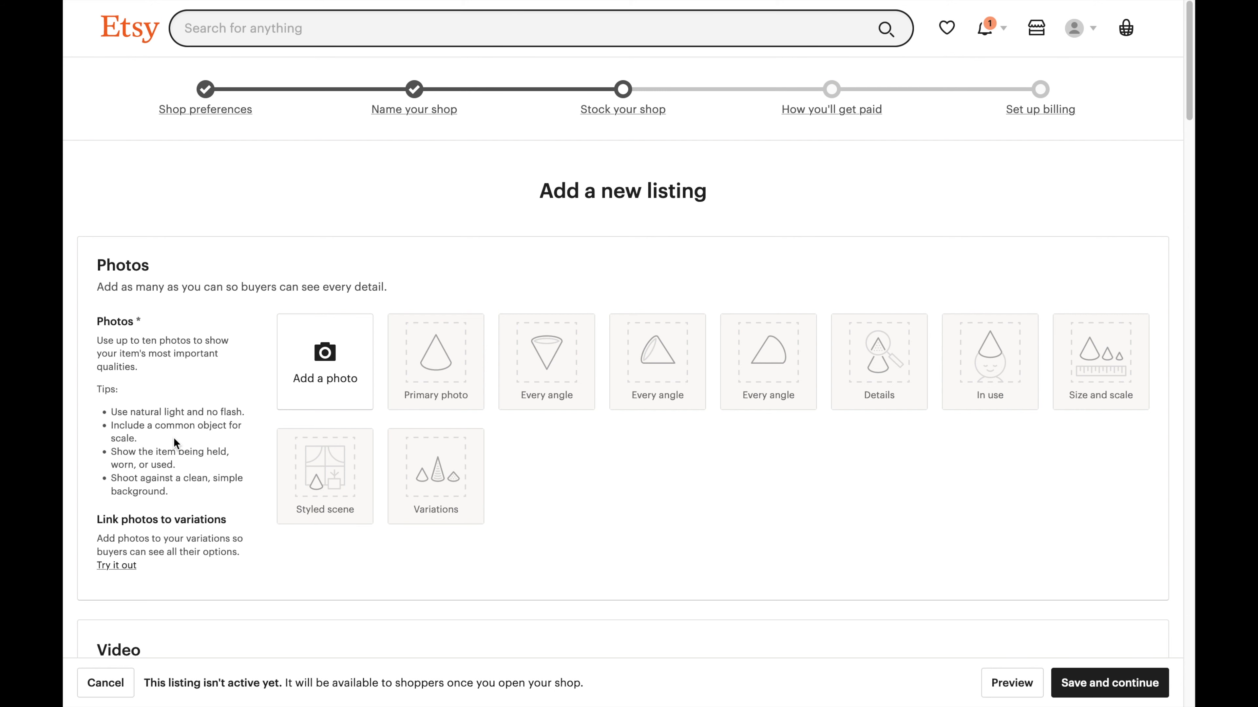
Upload the planner's main image from Downloads > Etsy as the first listing photo.
{"action": "left_click", "coordinate": [325, 378]}
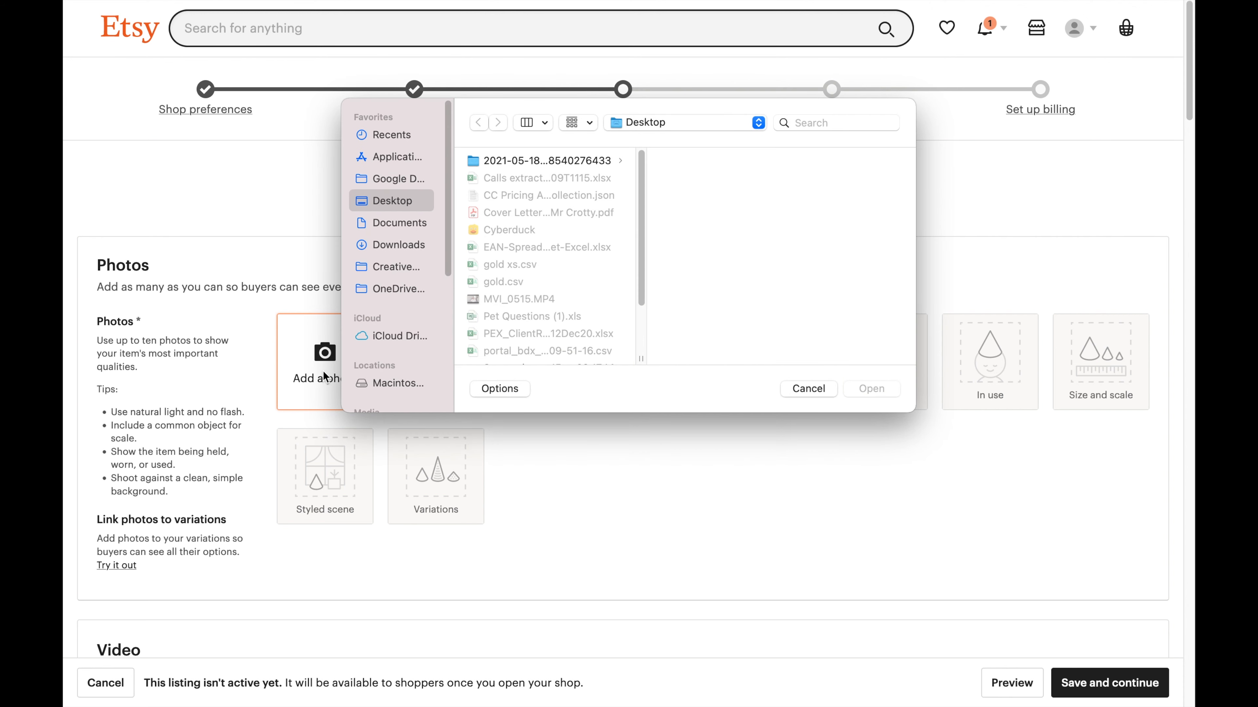
{"action": "left_click", "coordinate": [395, 224]}
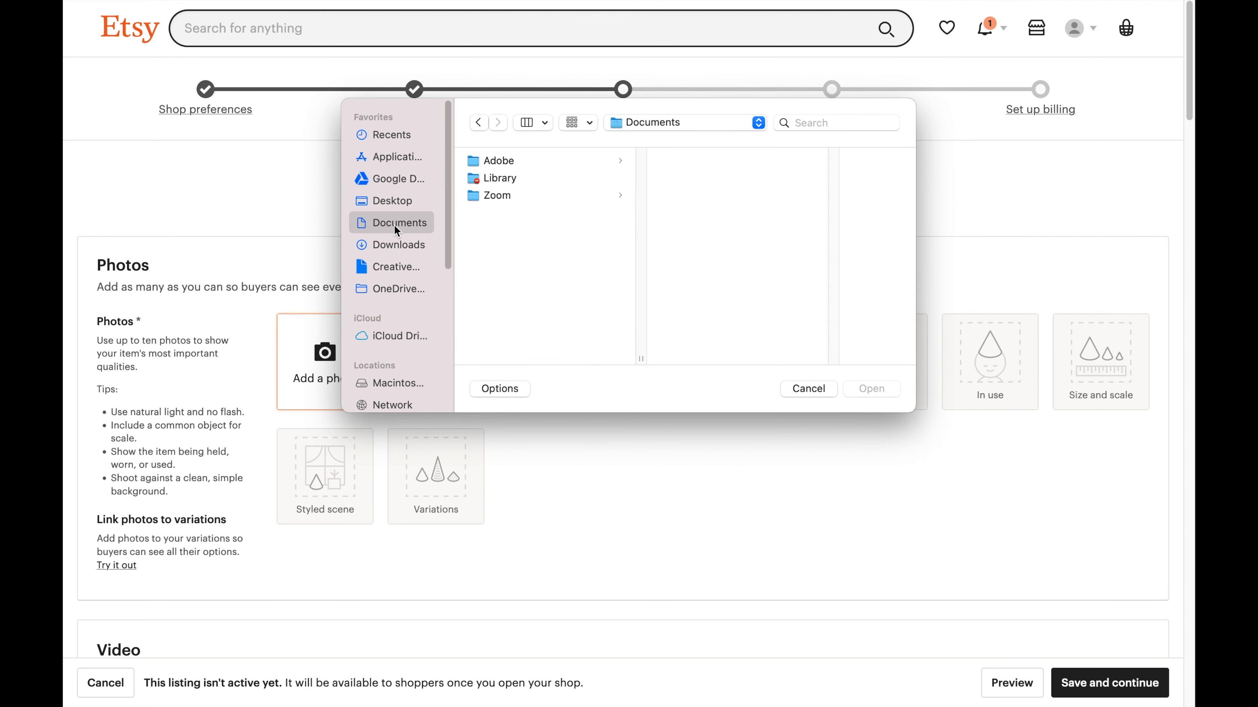
{"action": "left_click", "coordinate": [398, 243]}
{"action": "left_click", "coordinate": [528, 195]}
{"action": "left_click", "coordinate": [743, 247]}
{"action": "left_click", "coordinate": [664, 282]}
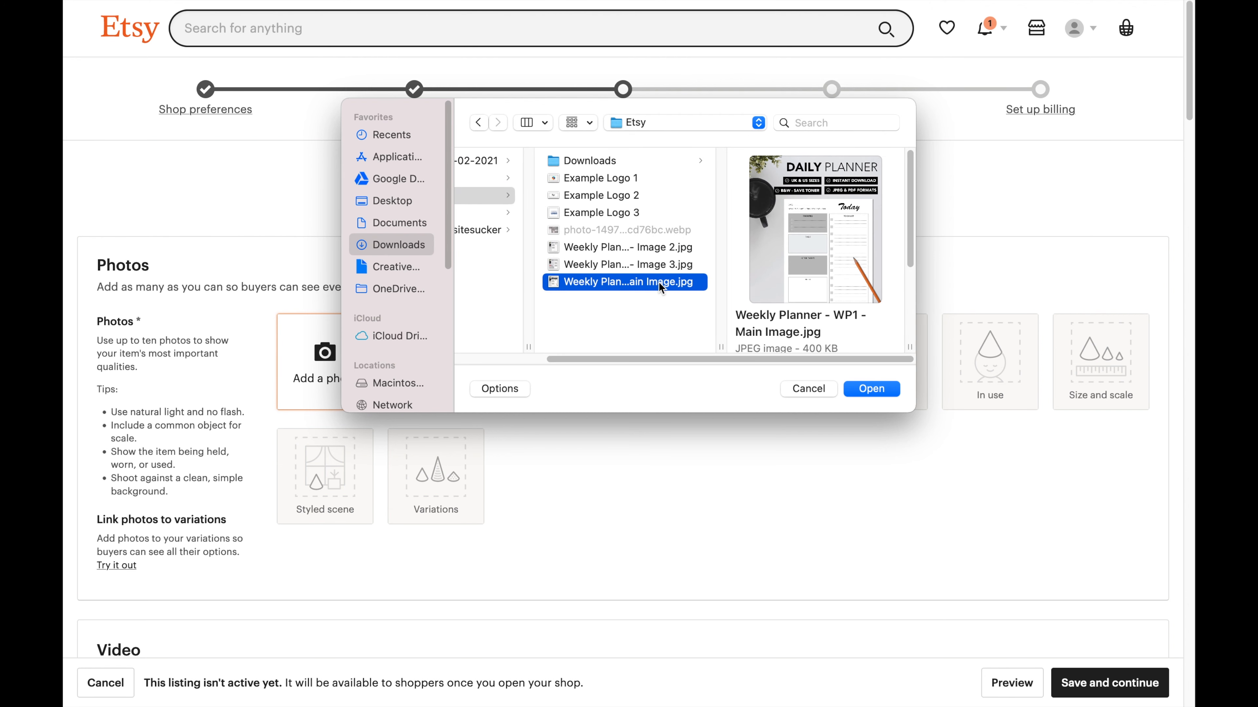
{"action": "left_click", "coordinate": [872, 389]}
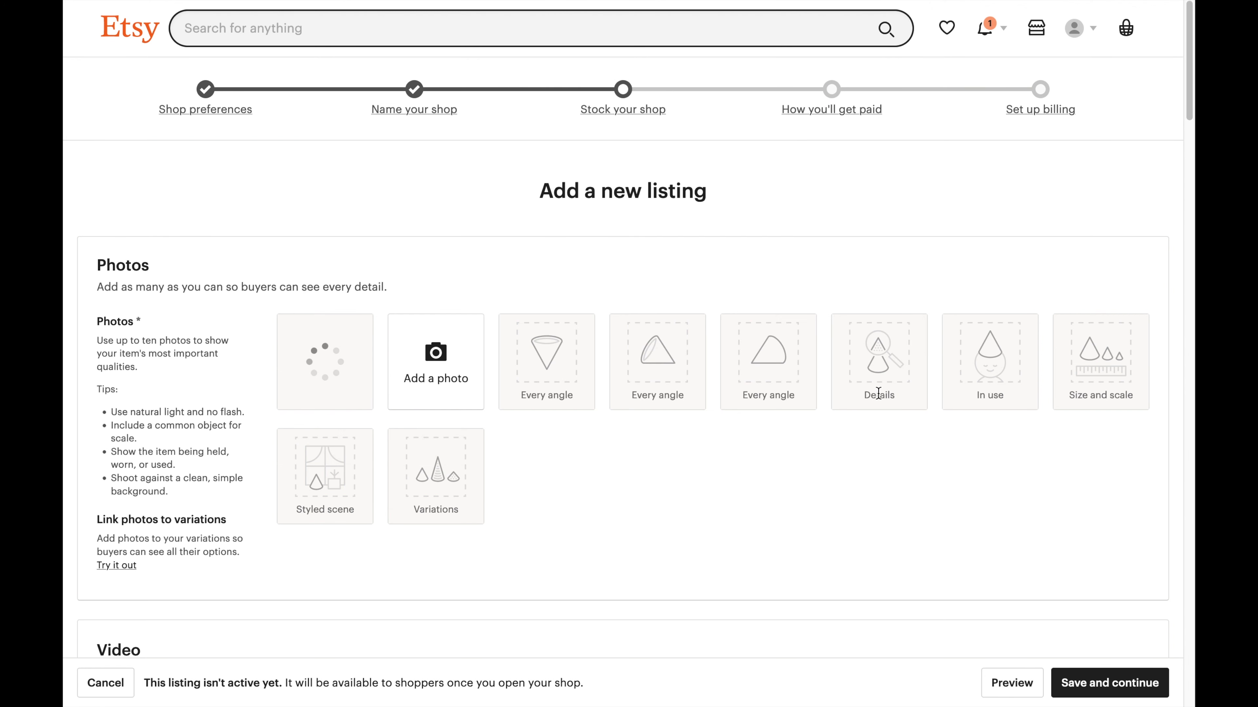
Add two more planner images from the Etsy folder as listing photos.
{"action": "left_click", "coordinate": [446, 370]}
{"action": "left_click", "coordinate": [579, 247]}
{"action": "left_click", "coordinate": [871, 389]}
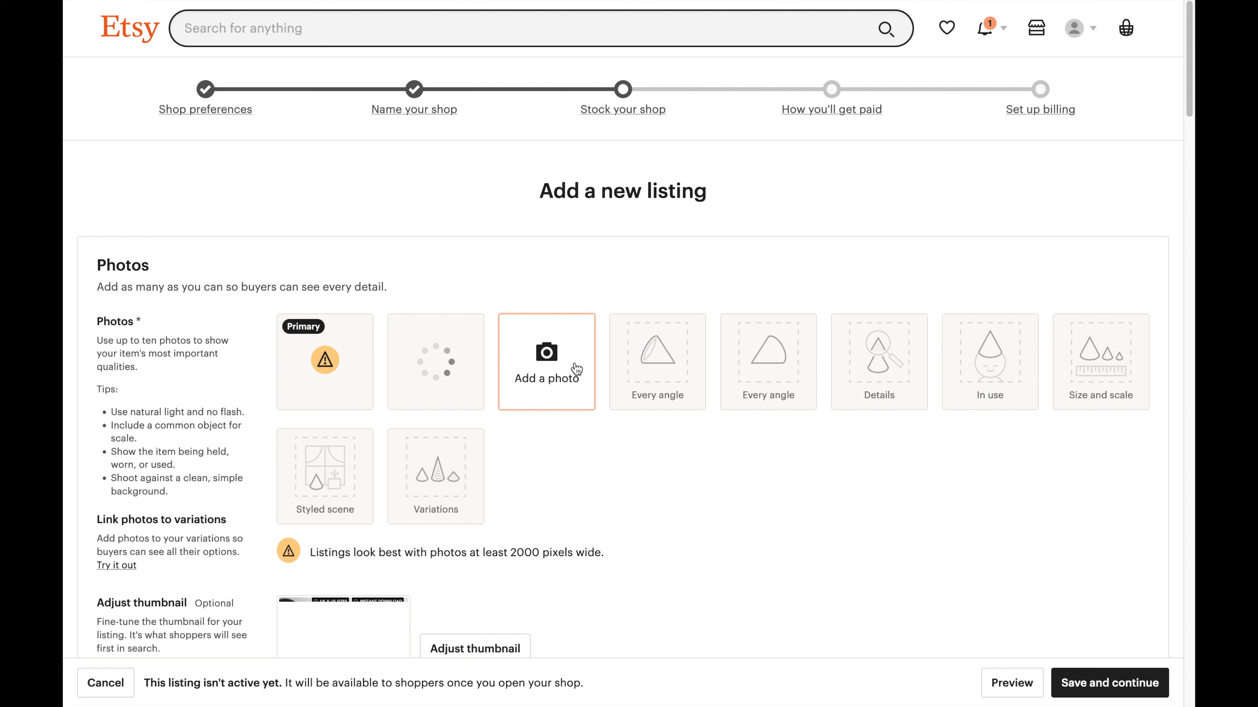
{"action": "left_click", "coordinate": [576, 369]}
{"action": "left_click", "coordinate": [589, 256]}
{"action": "key", "text": "Return"}
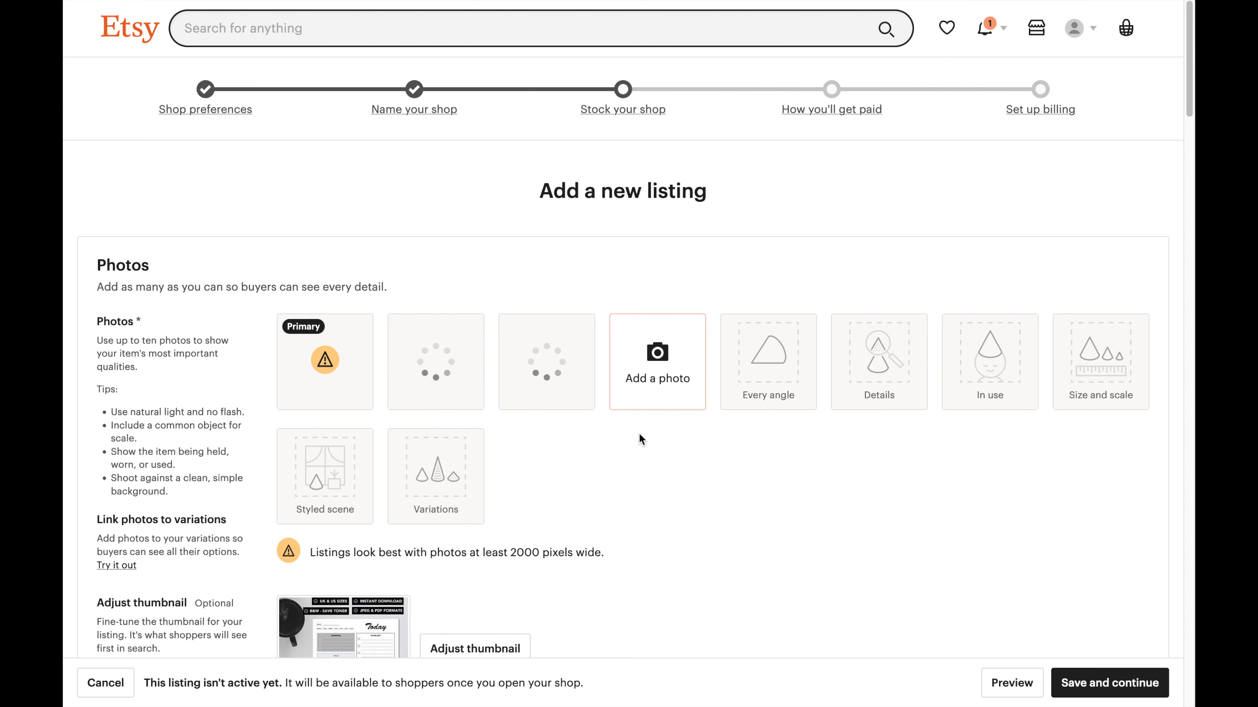
Highlight the 2000-pixel width warning below the photos, then clear the highlight.
{"action": "scroll", "coordinate": [639, 438], "scroll_direction": "down", "scroll_amount": 3}
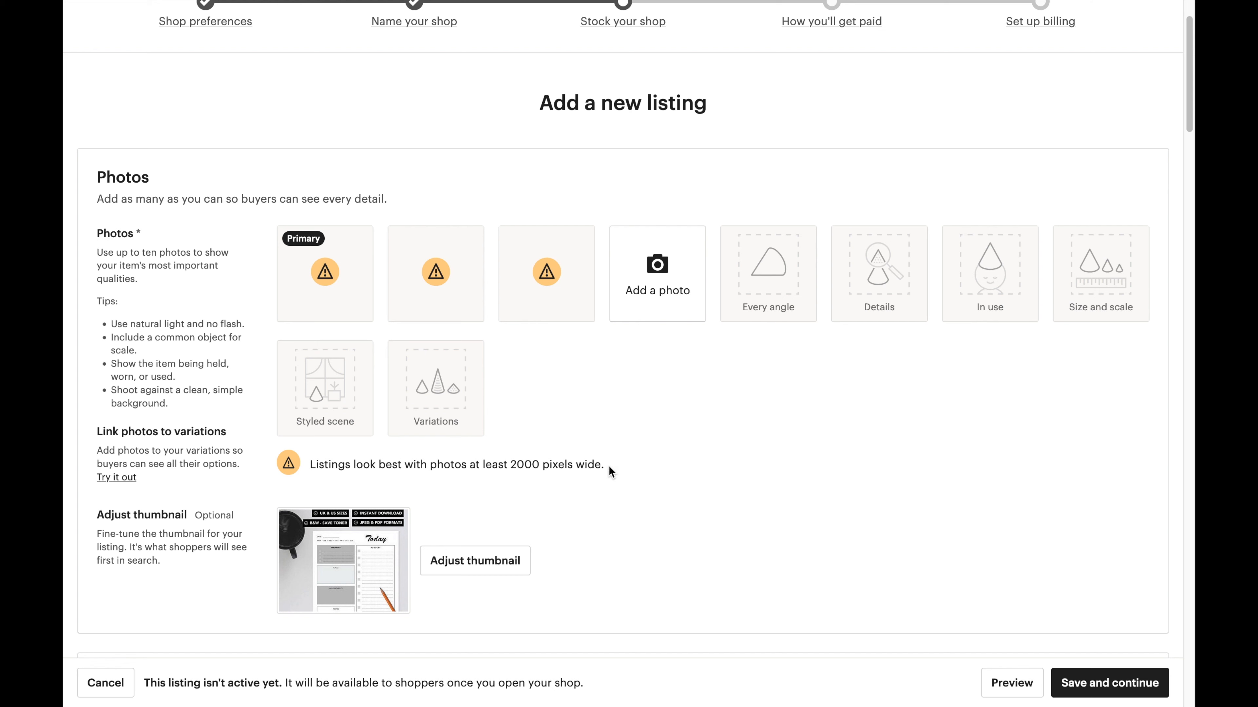
{"action": "left_click_drag", "start_coordinate": [610, 465], "coordinate": [343, 452]}
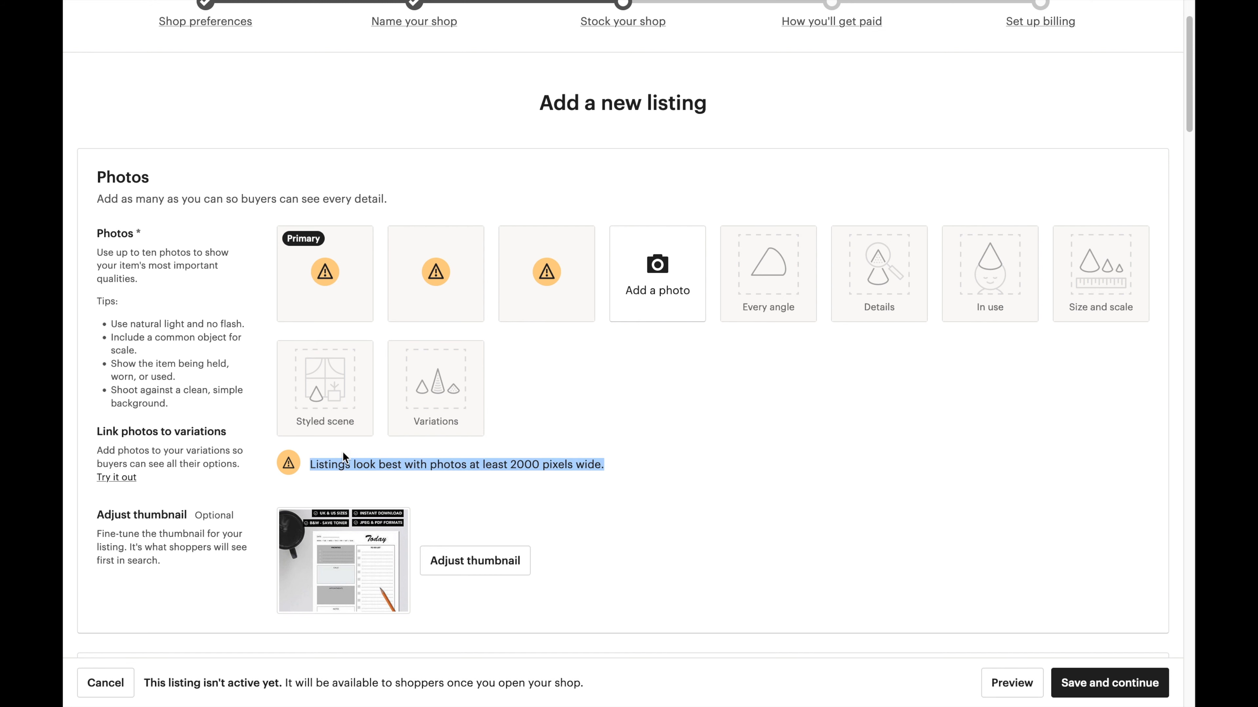
{"action": "left_click", "coordinate": [560, 461]}
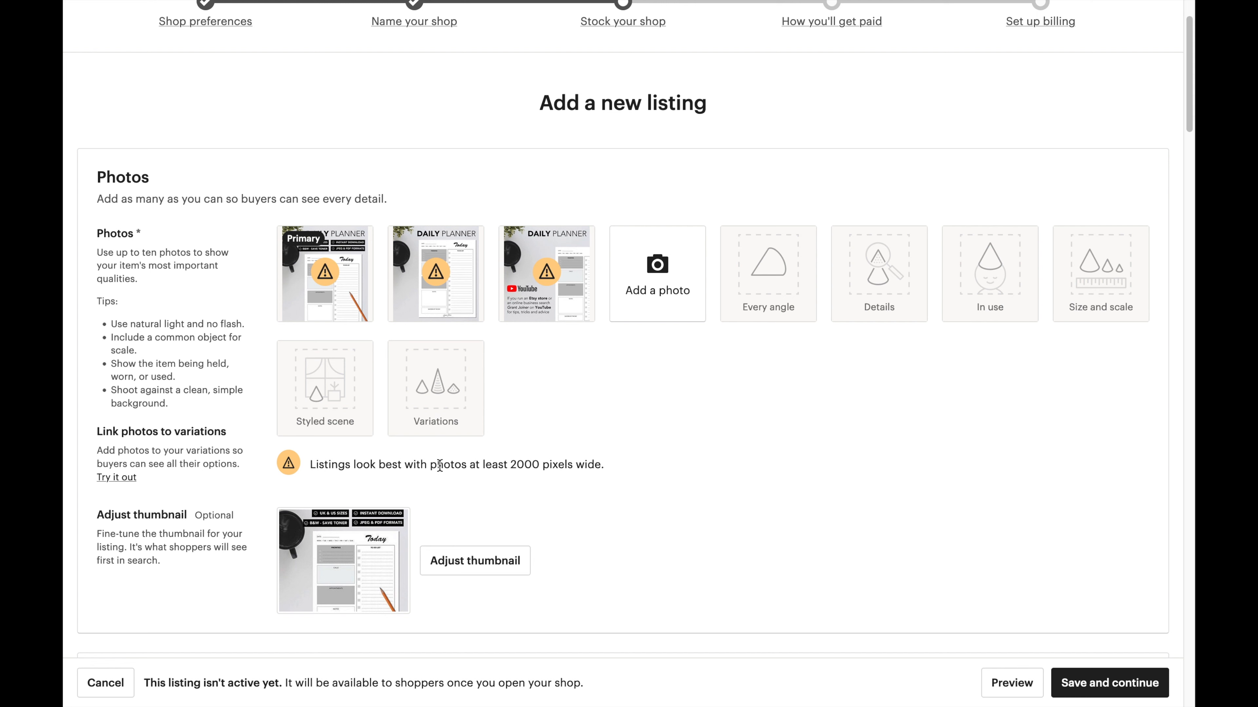
{"action": "mouse_move", "coordinate": [341, 285]}
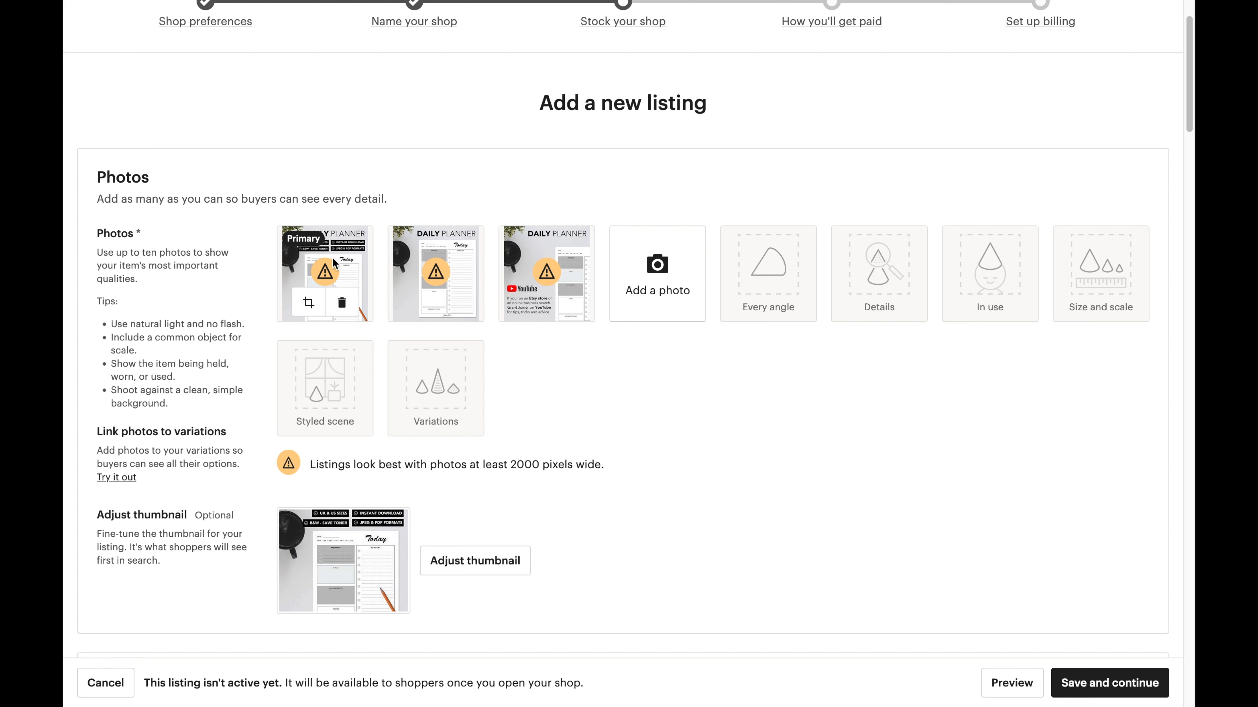
Delete all three listing photos, starting with the YouTube planner image.
{"action": "left_click", "coordinate": [563, 303]}
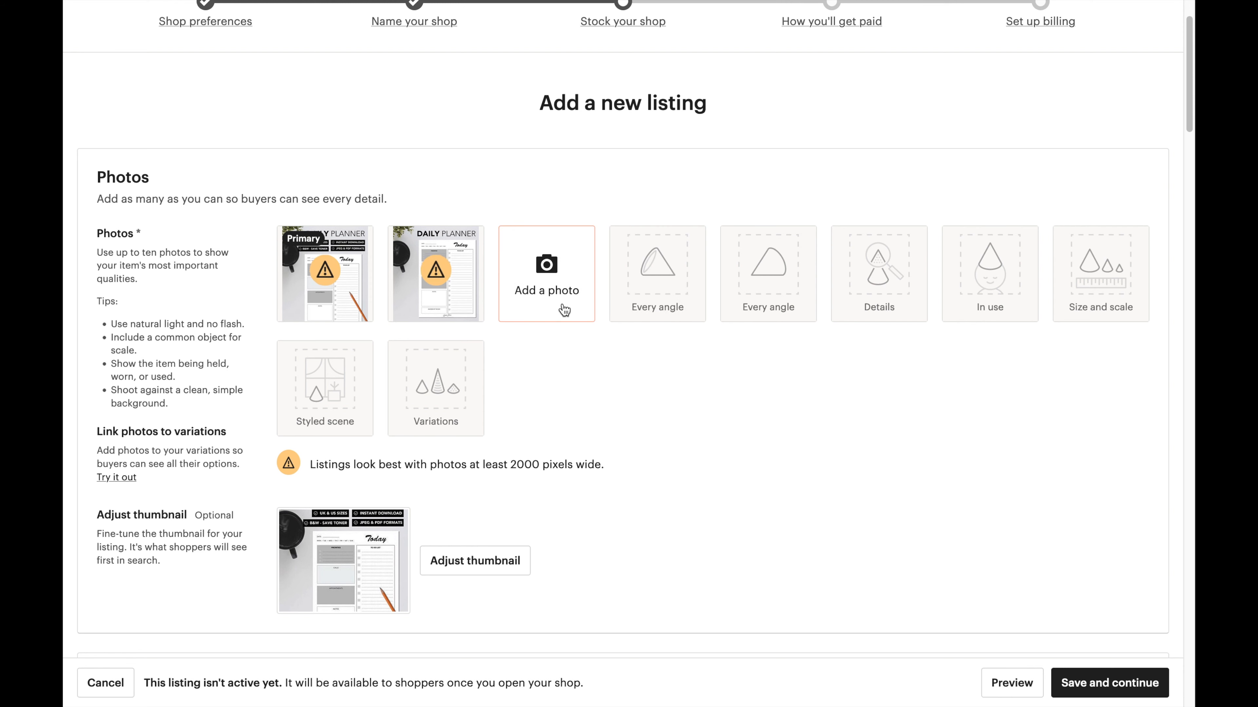
{"action": "left_click", "coordinate": [450, 308]}
{"action": "left_click", "coordinate": [340, 305]}
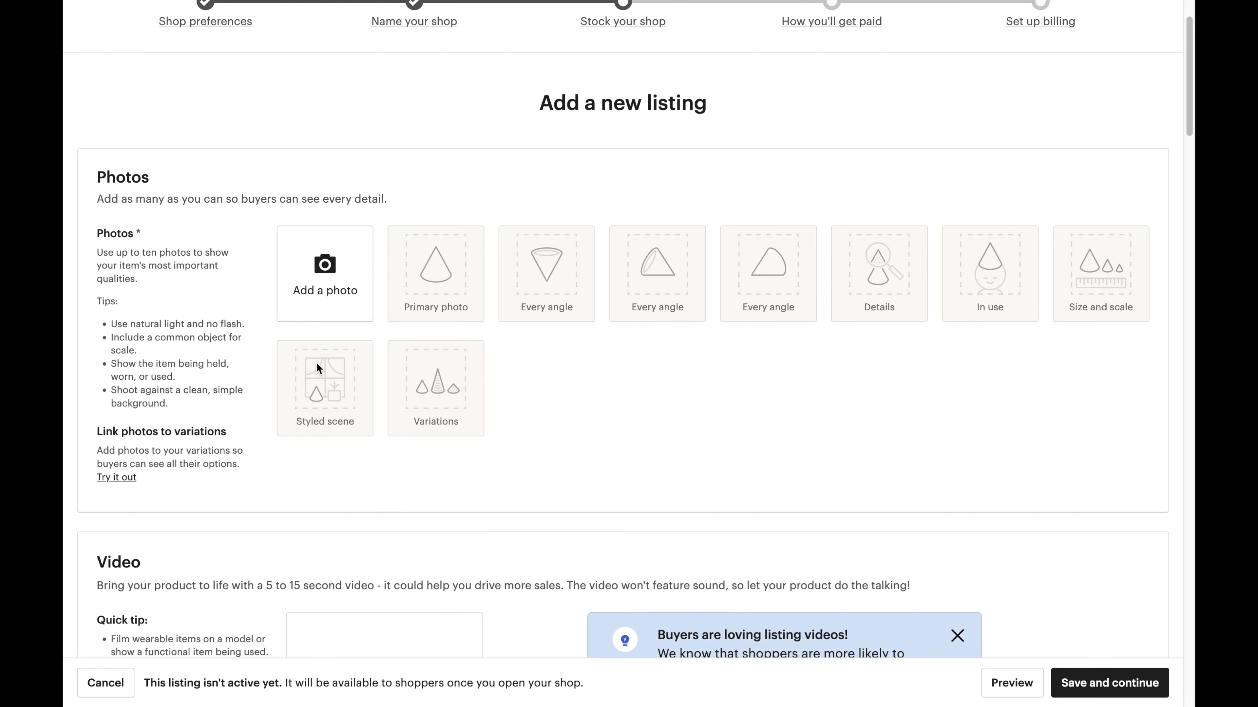
Re-upload three planner images, beginning with the main image.
{"action": "left_click", "coordinate": [323, 262]}
{"action": "left_click", "coordinate": [576, 282]}
{"action": "double_click", "coordinate": [577, 282]}
{"action": "left_click", "coordinate": [549, 288]}
{"action": "double_click", "coordinate": [578, 250]}
{"action": "left_click", "coordinate": [592, 297]}
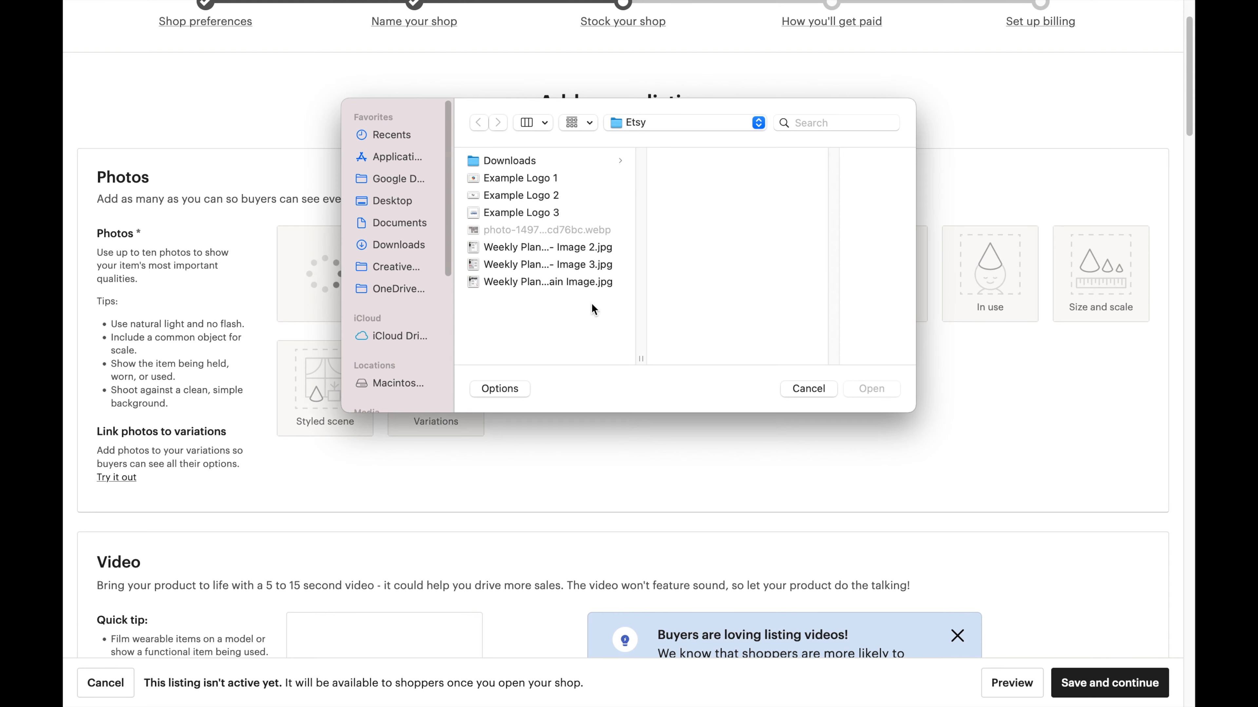
{"action": "double_click", "coordinate": [584, 264]}
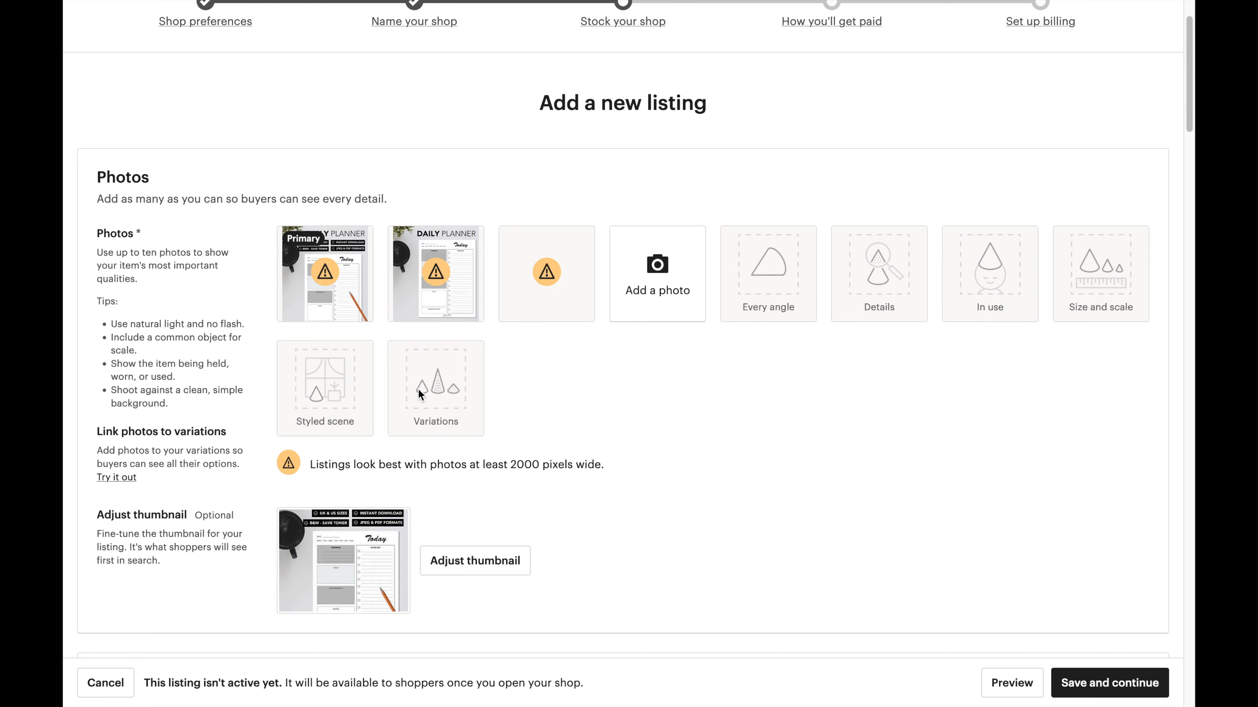
Reorder the photos so the Today planner is Primary and the YouTube image is last.
{"action": "left_click_drag", "start_coordinate": [562, 253], "coordinate": [335, 244]}
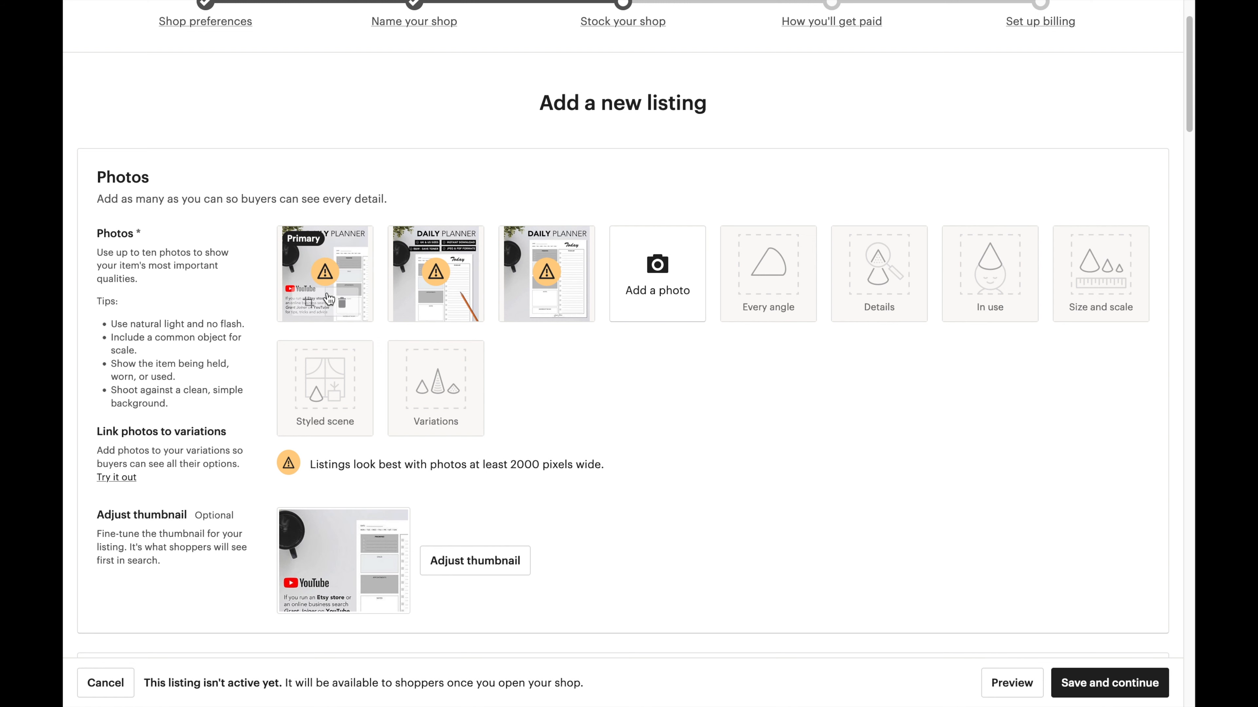
{"action": "left_click_drag", "start_coordinate": [533, 252], "coordinate": [327, 250]}
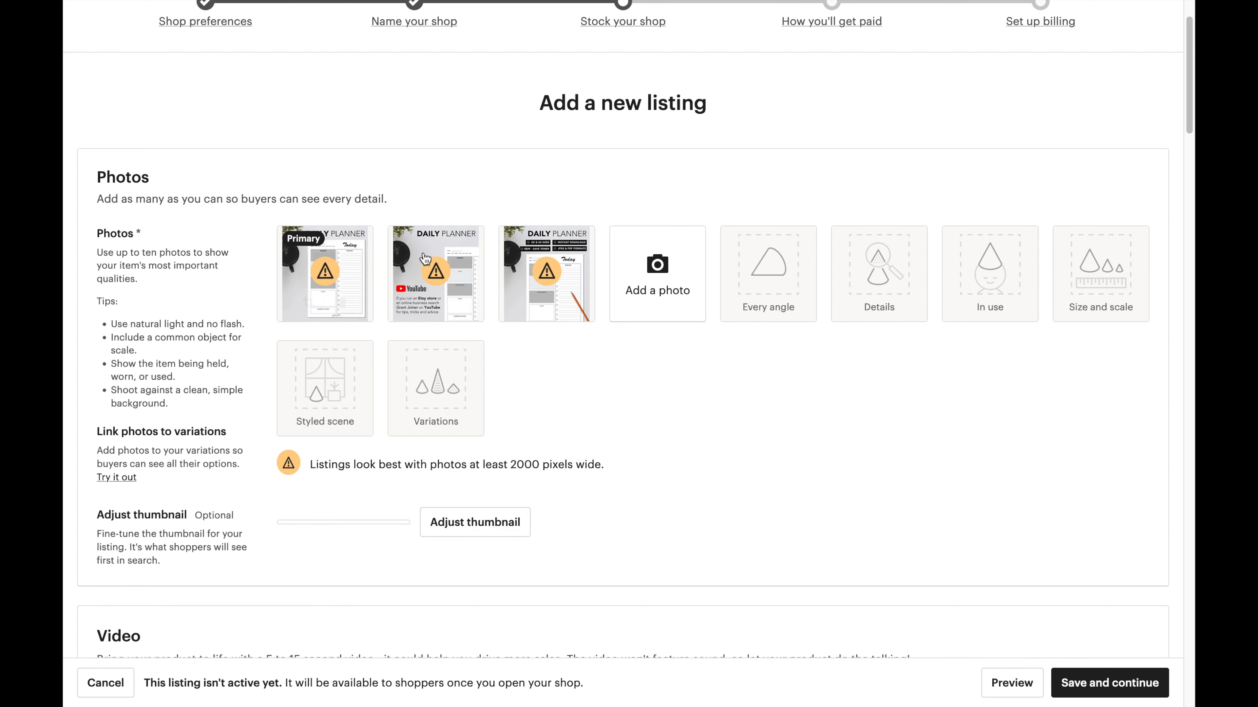
{"action": "left_click_drag", "start_coordinate": [469, 243], "coordinate": [547, 238]}
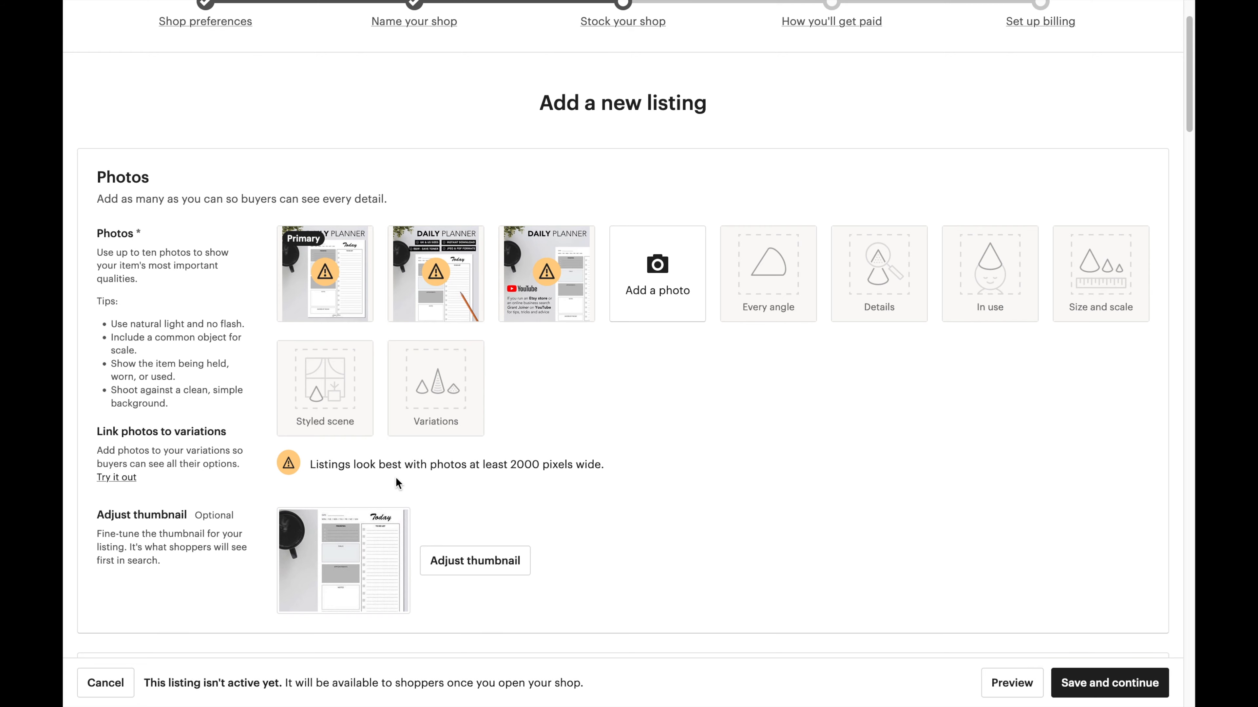
Drag the thumbnail image down to reveal the DAILY PLANNER header at default zoom, and save.
{"action": "scroll", "coordinate": [396, 480], "scroll_direction": "down", "scroll_amount": 2}
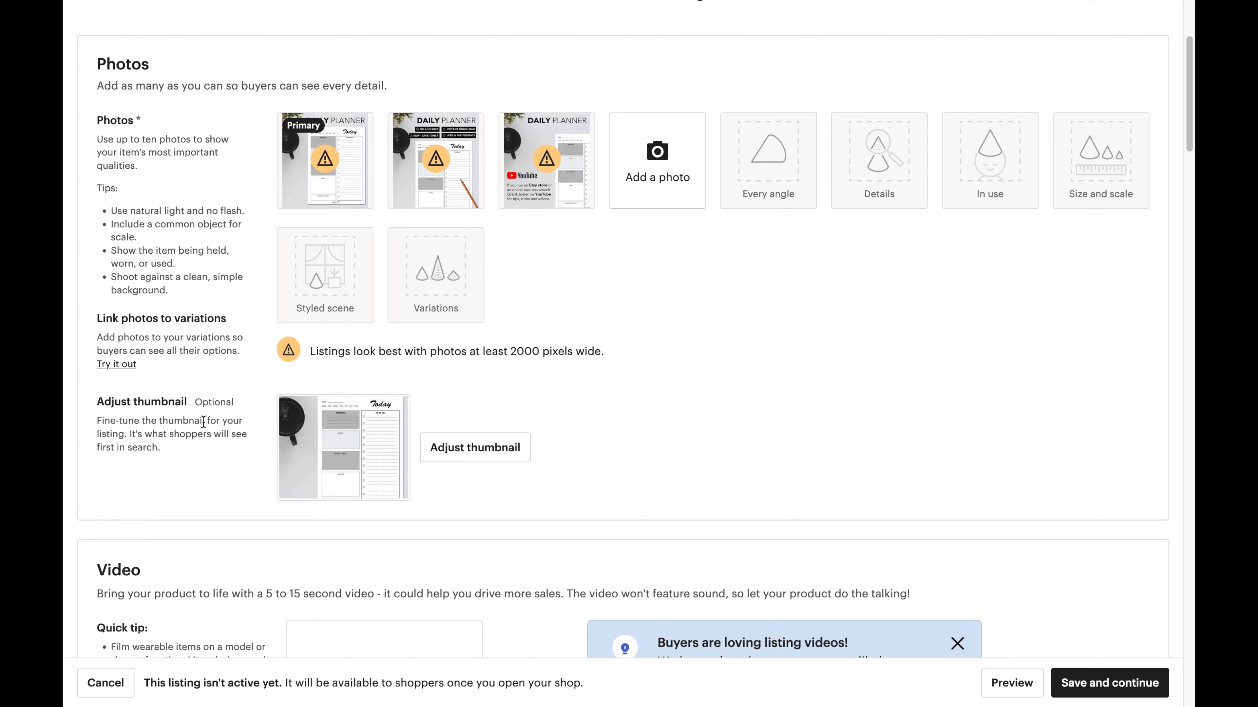
{"action": "left_click", "coordinate": [446, 447]}
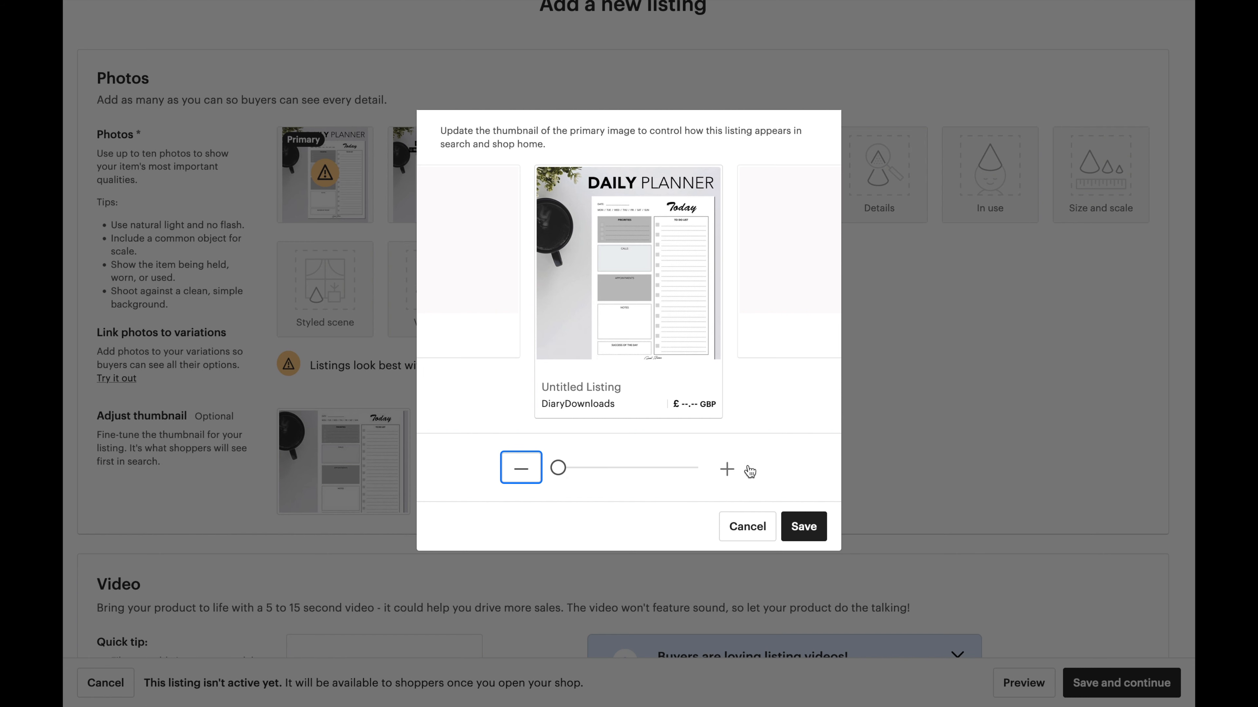
{"action": "left_click_drag", "start_coordinate": [559, 411], "coordinate": [517, 413]}
{"action": "left_click_drag", "start_coordinate": [595, 207], "coordinate": [619, 264]}
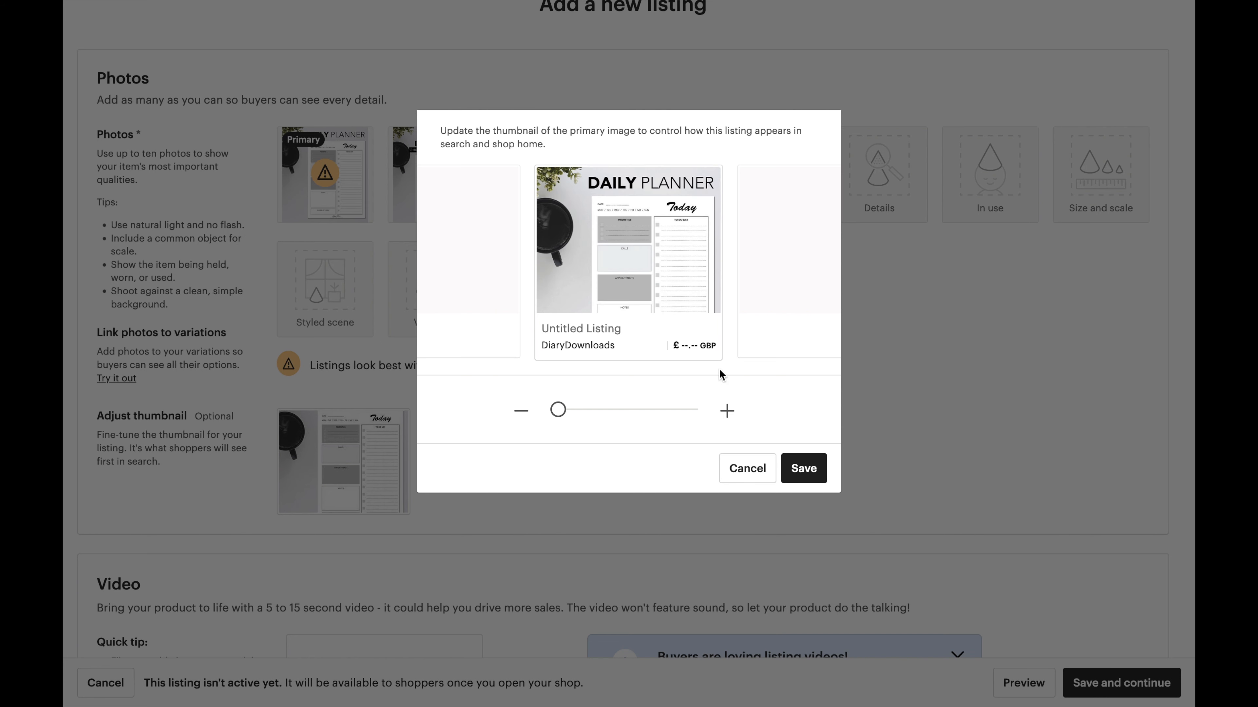
{"action": "left_click", "coordinate": [796, 453]}
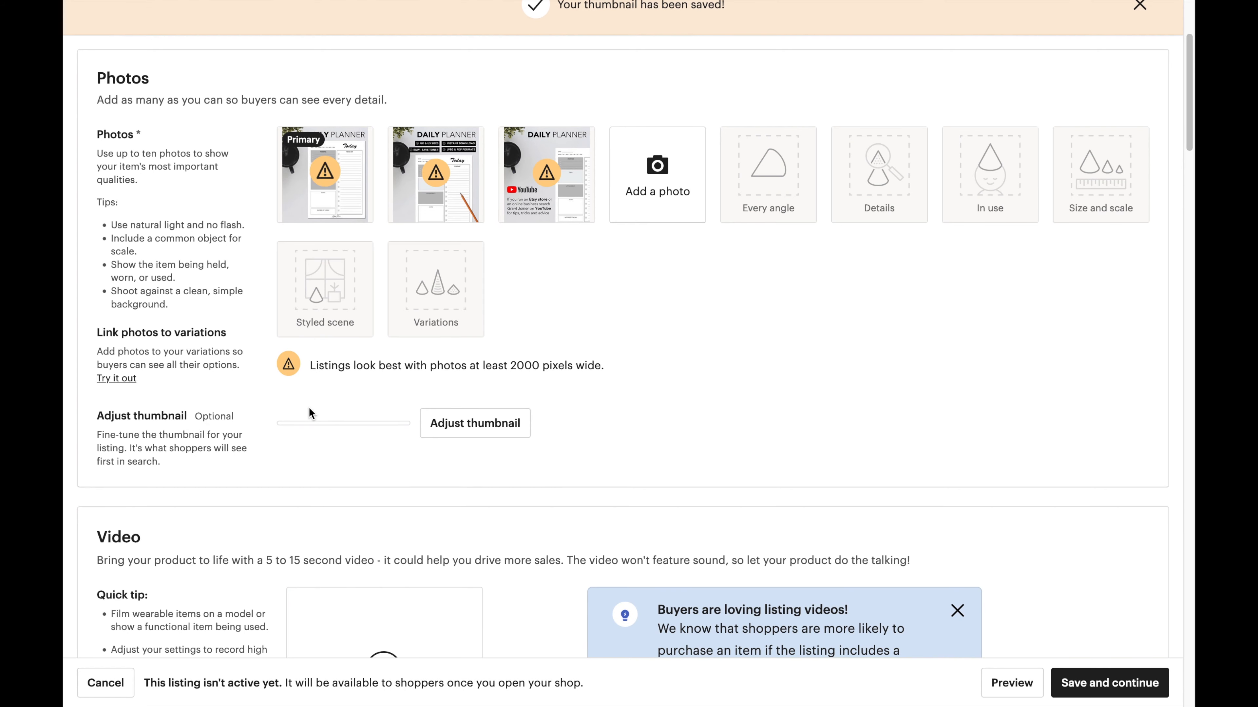
Make the UK & US sizes photo Primary and experiment with panning and zooming its thumbnail.
{"action": "mouse_move", "coordinate": [448, 197]}
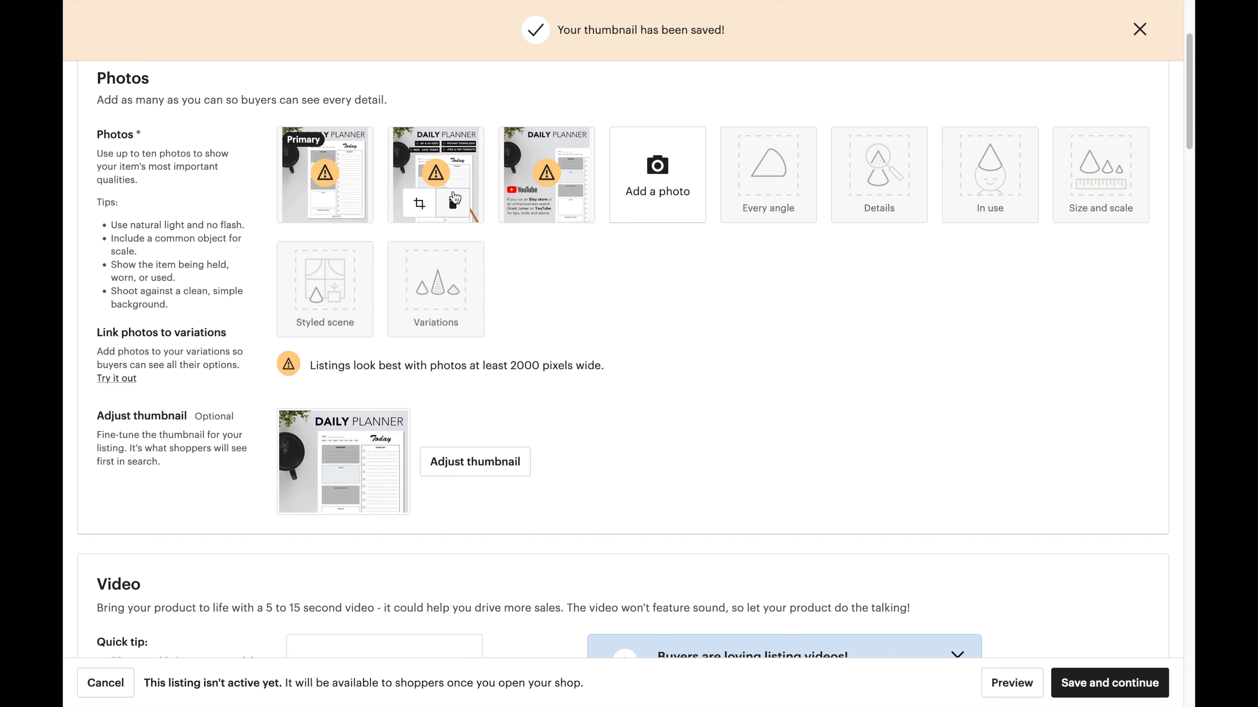
{"action": "left_click_drag", "start_coordinate": [454, 149], "coordinate": [332, 164]}
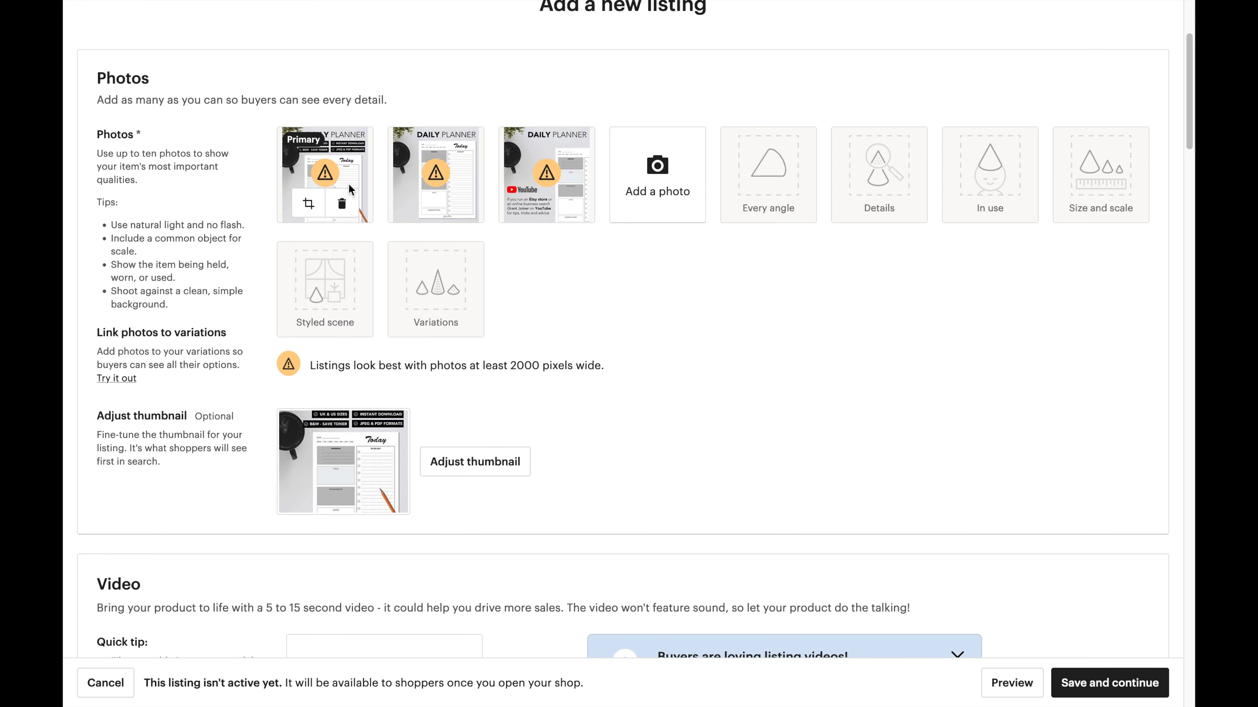
{"action": "left_click", "coordinate": [454, 464]}
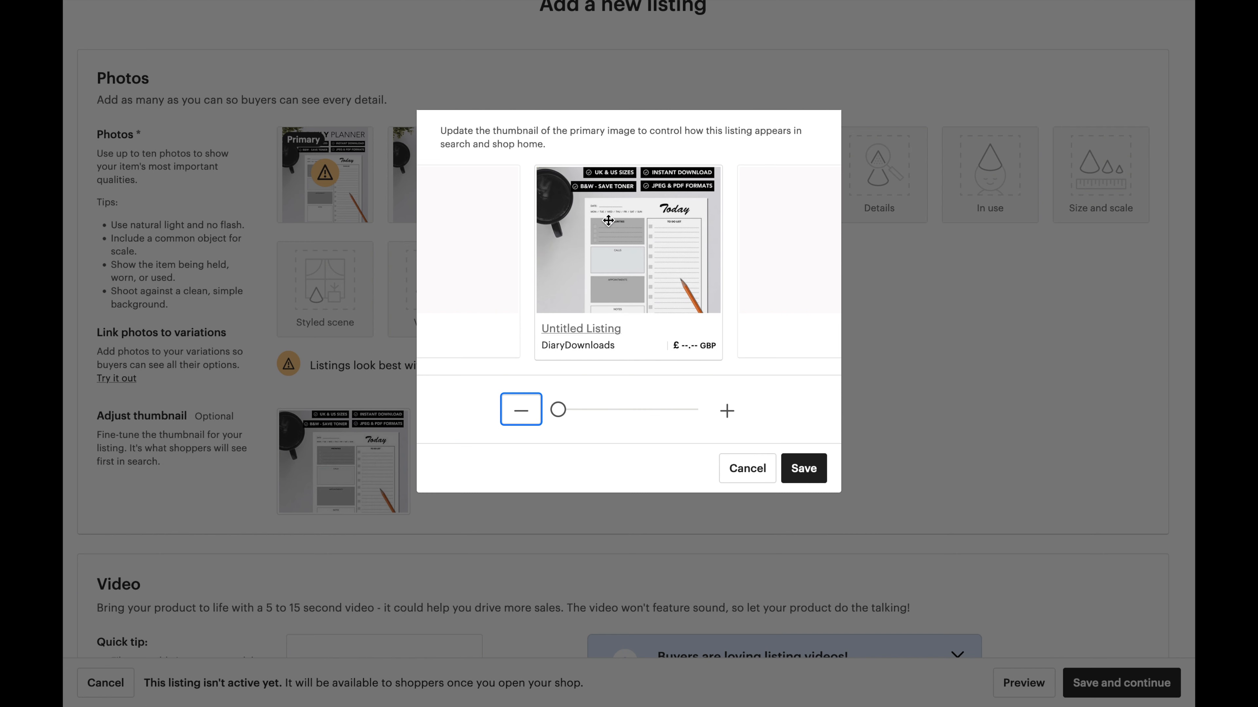
{"action": "left_click_drag", "start_coordinate": [637, 230], "coordinate": [642, 279]}
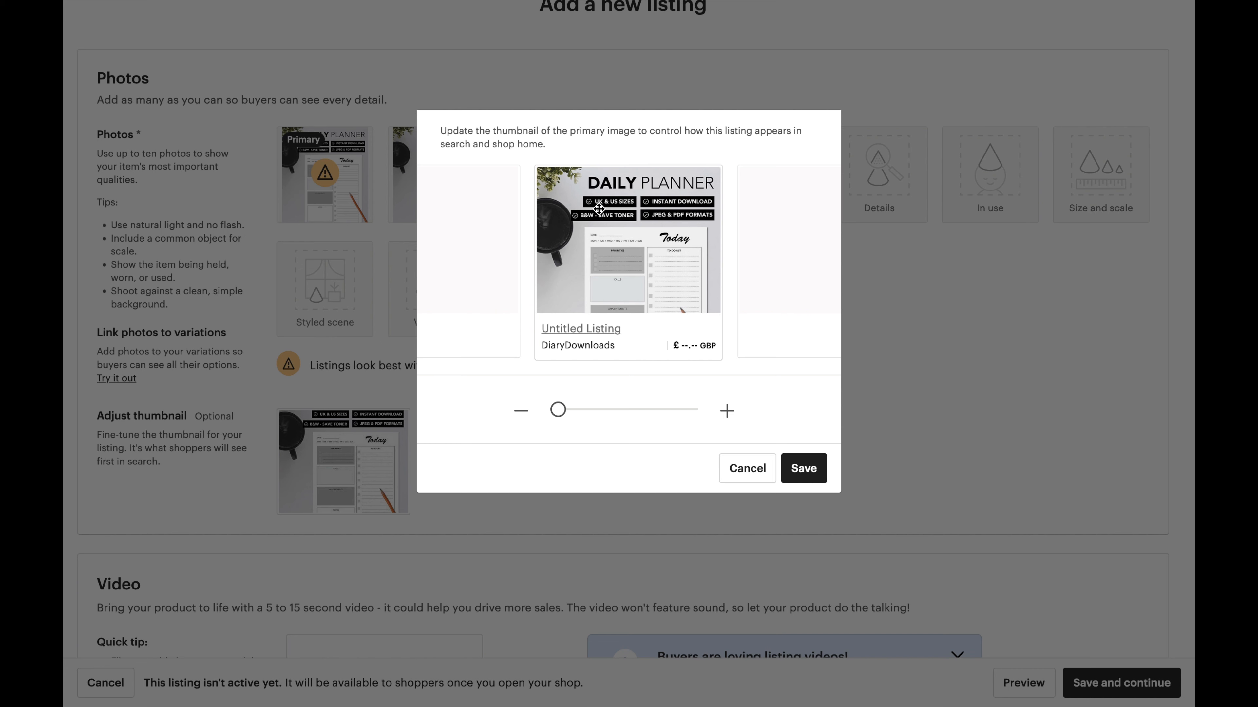
{"action": "left_click", "coordinate": [726, 410]}
{"action": "left_click_drag", "start_coordinate": [568, 410], "coordinate": [639, 410]}
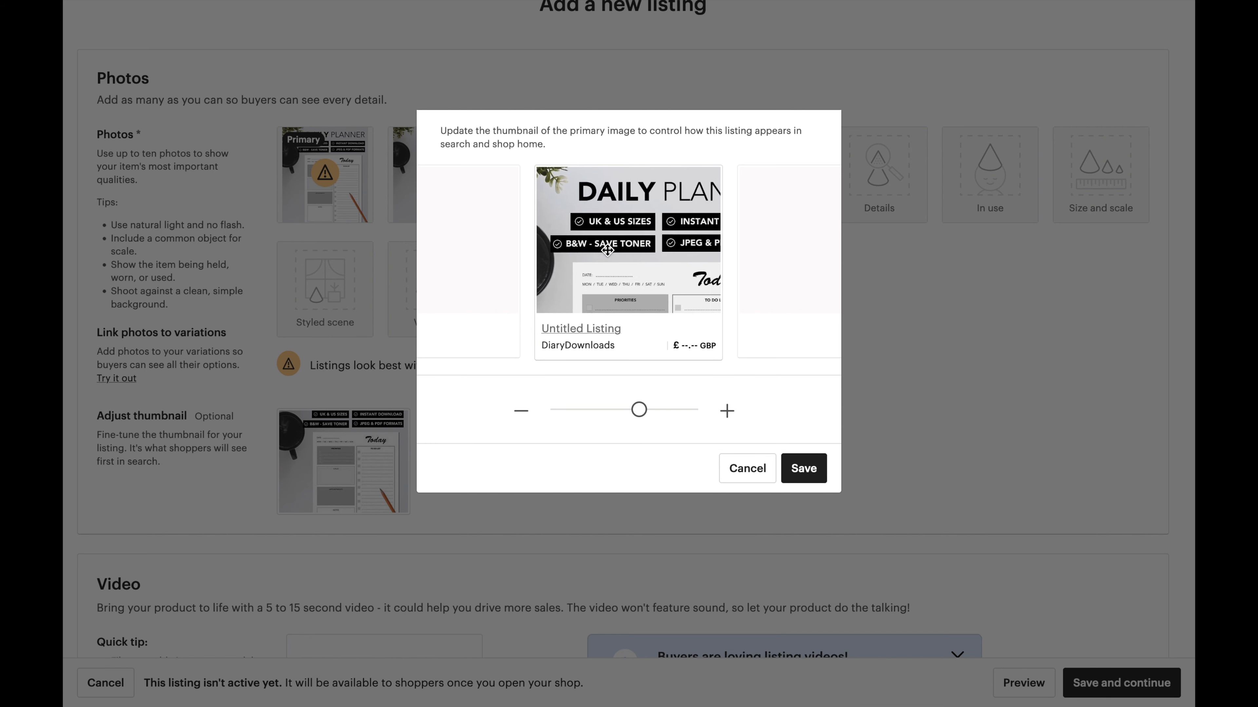
{"action": "left_click_drag", "start_coordinate": [581, 249], "coordinate": [573, 221]}
Frame the thumbnail slightly zoomed in on the full DAILY PLANNER title and save it.
{"action": "left_click_drag", "start_coordinate": [639, 410], "coordinate": [558, 410]}
{"action": "left_click_drag", "start_coordinate": [594, 209], "coordinate": [594, 248]}
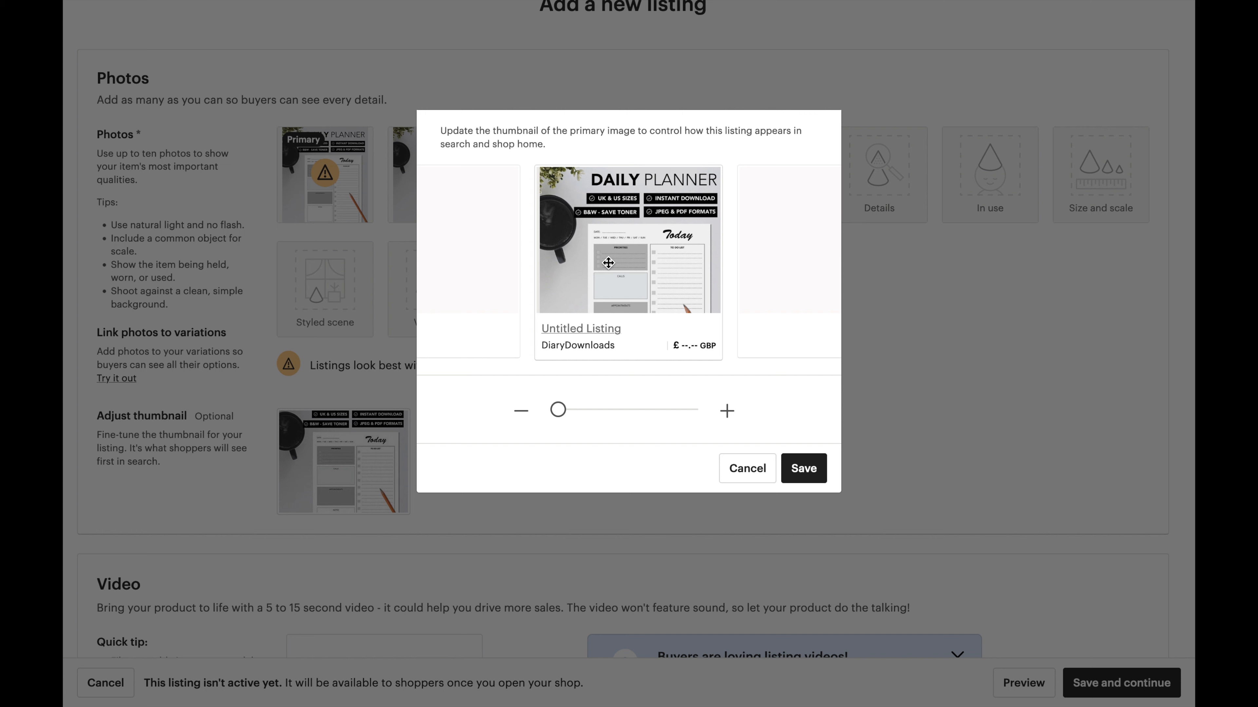
{"action": "left_click", "coordinate": [727, 411]}
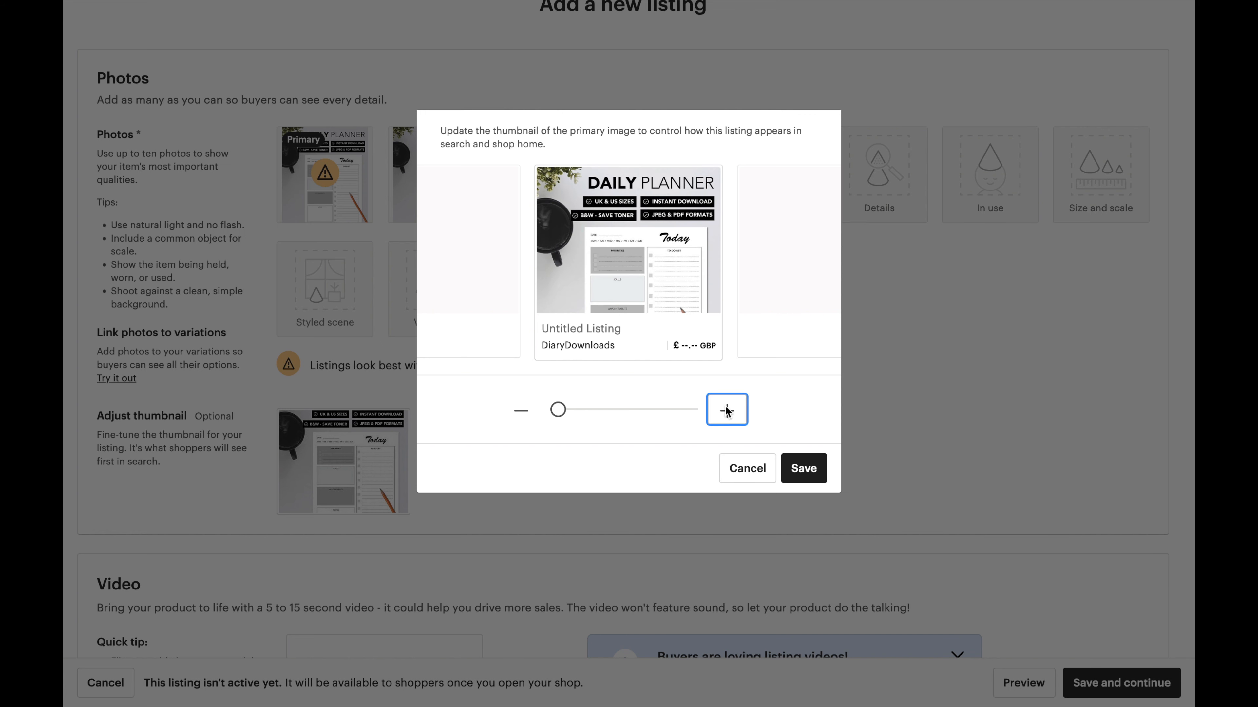
{"action": "left_click_drag", "start_coordinate": [651, 233], "coordinate": [612, 236]}
{"action": "left_click", "coordinate": [521, 411]}
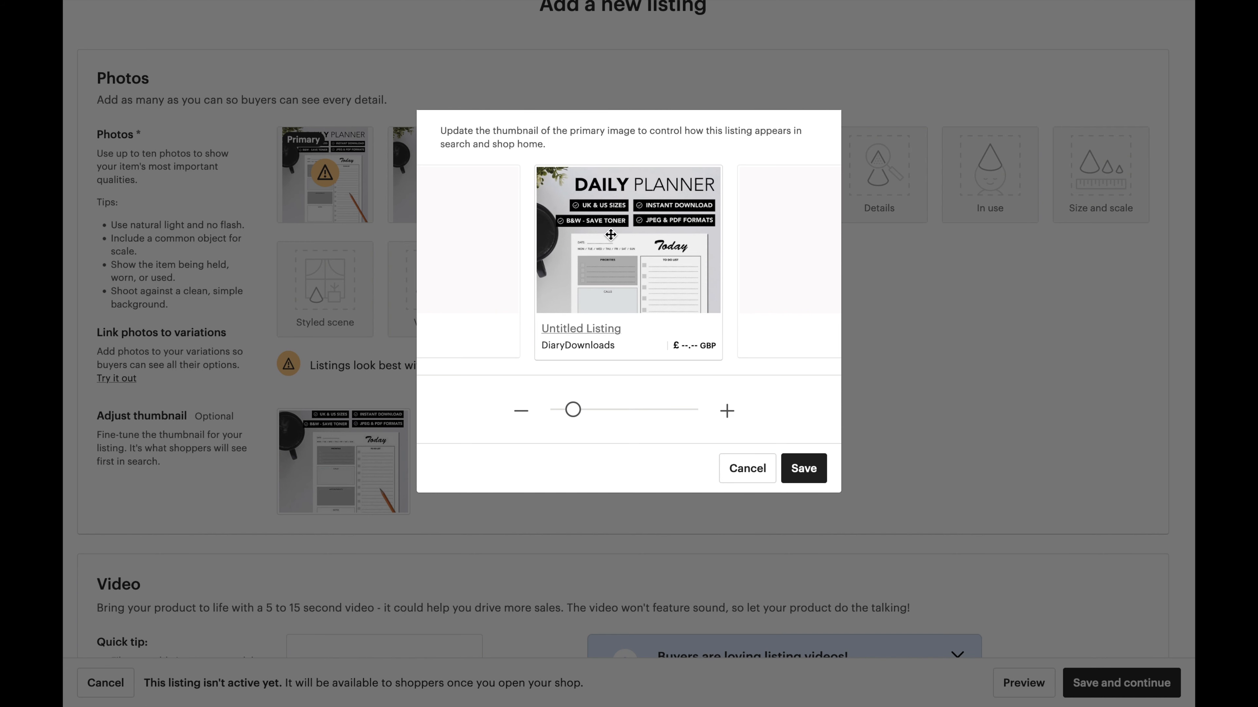
{"action": "left_click", "coordinate": [803, 468]}
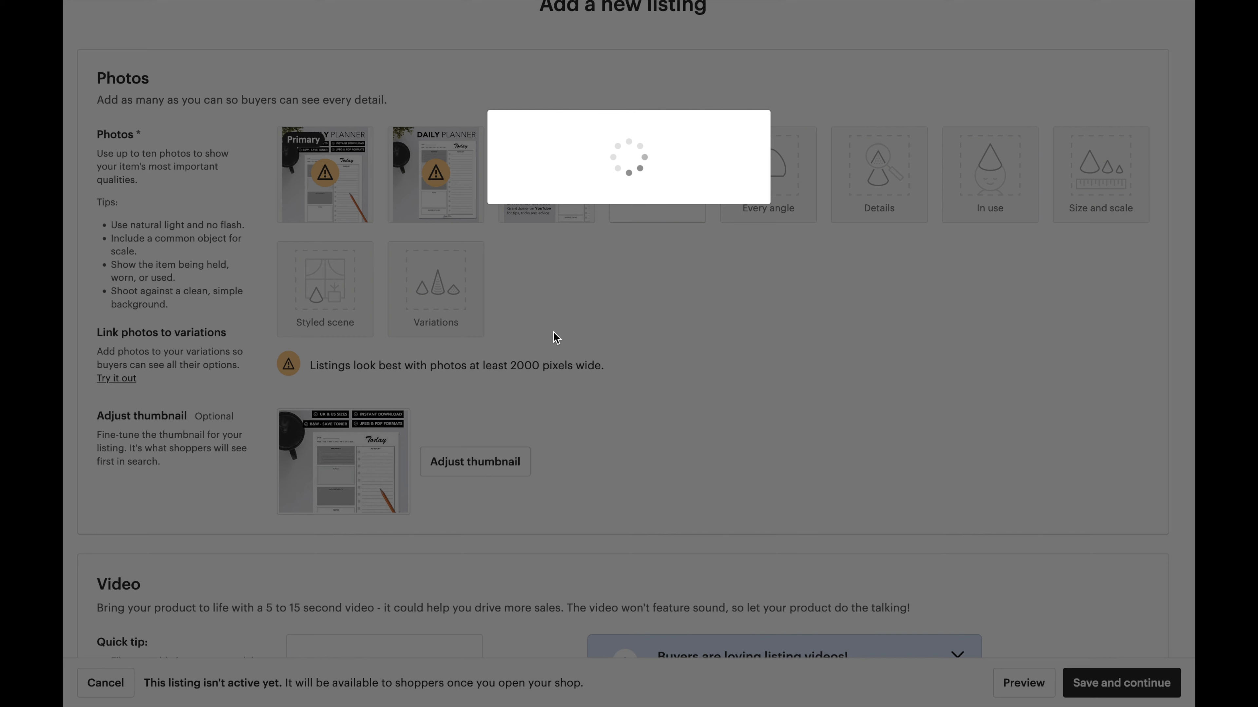
{"action": "scroll", "coordinate": [553, 332], "scroll_direction": "down", "scroll_amount": 5}
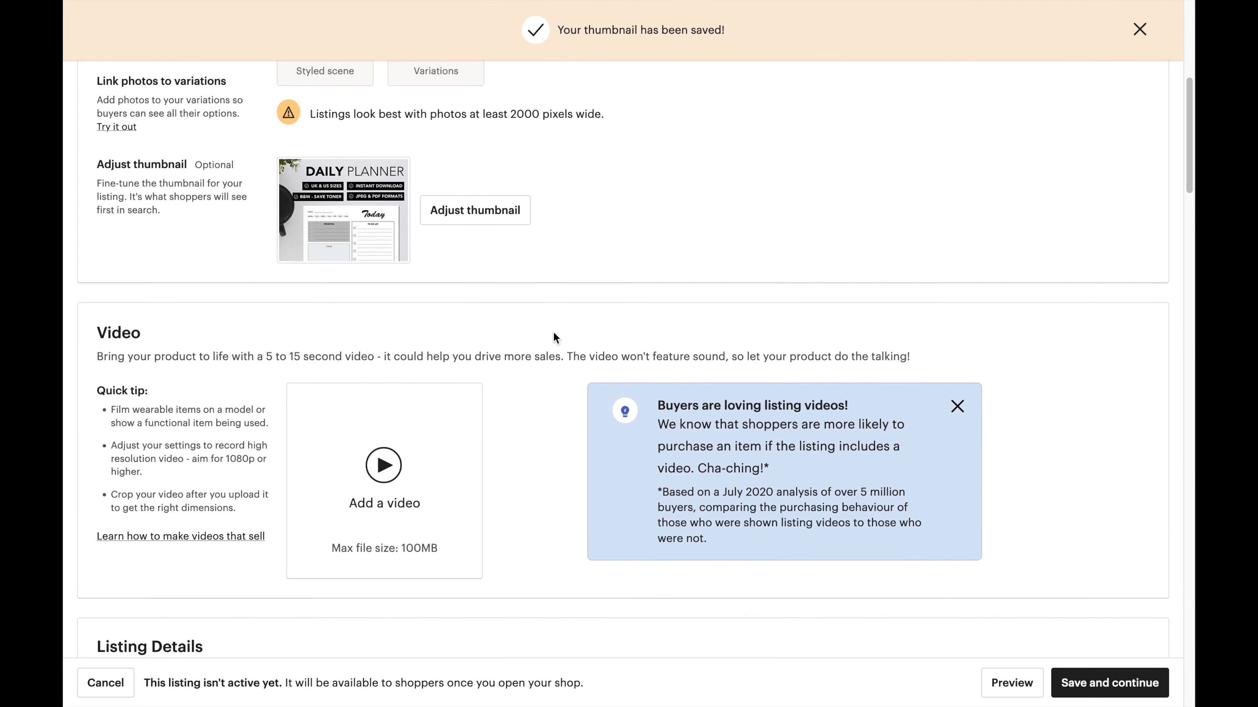
Scroll past the Video section to Listing Details and put the cursor in the Title field.
{"action": "scroll", "coordinate": [553, 332], "scroll_direction": "down", "scroll_amount": 2}
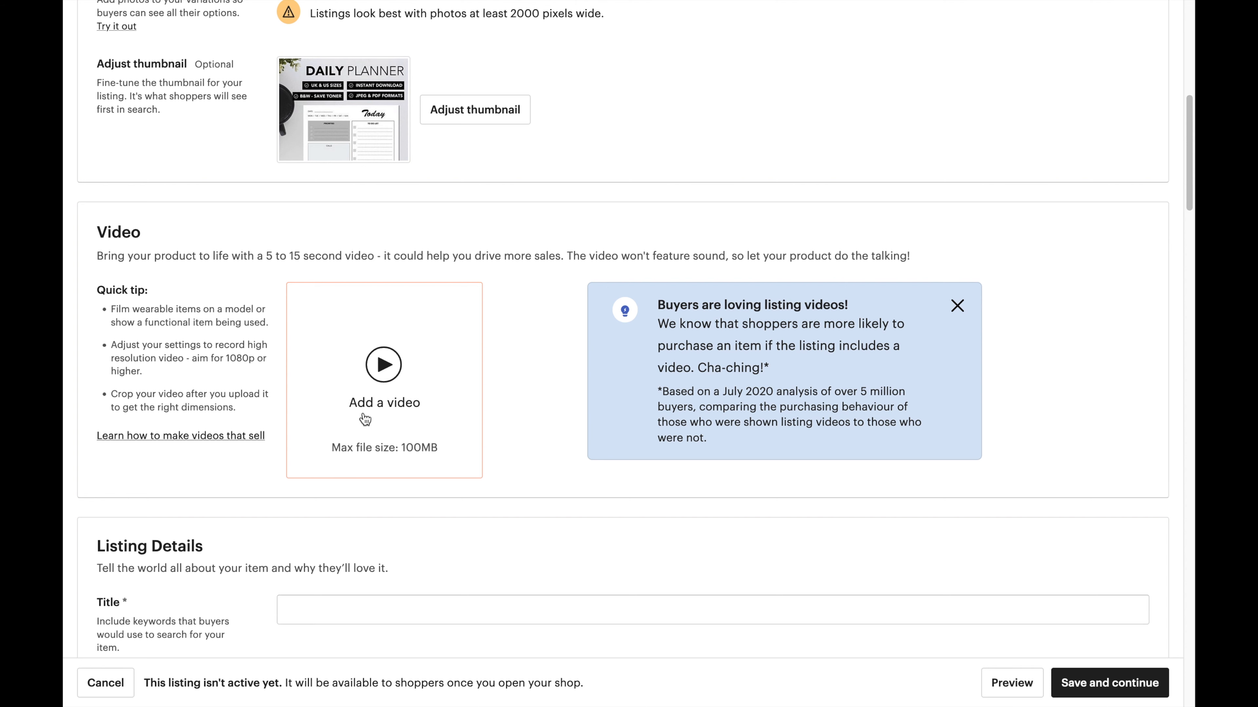
{"action": "scroll", "coordinate": [364, 418], "scroll_direction": "down", "scroll_amount": 3}
{"action": "scroll", "coordinate": [363, 413], "scroll_direction": "down", "scroll_amount": 2}
{"action": "left_click", "coordinate": [311, 327]}
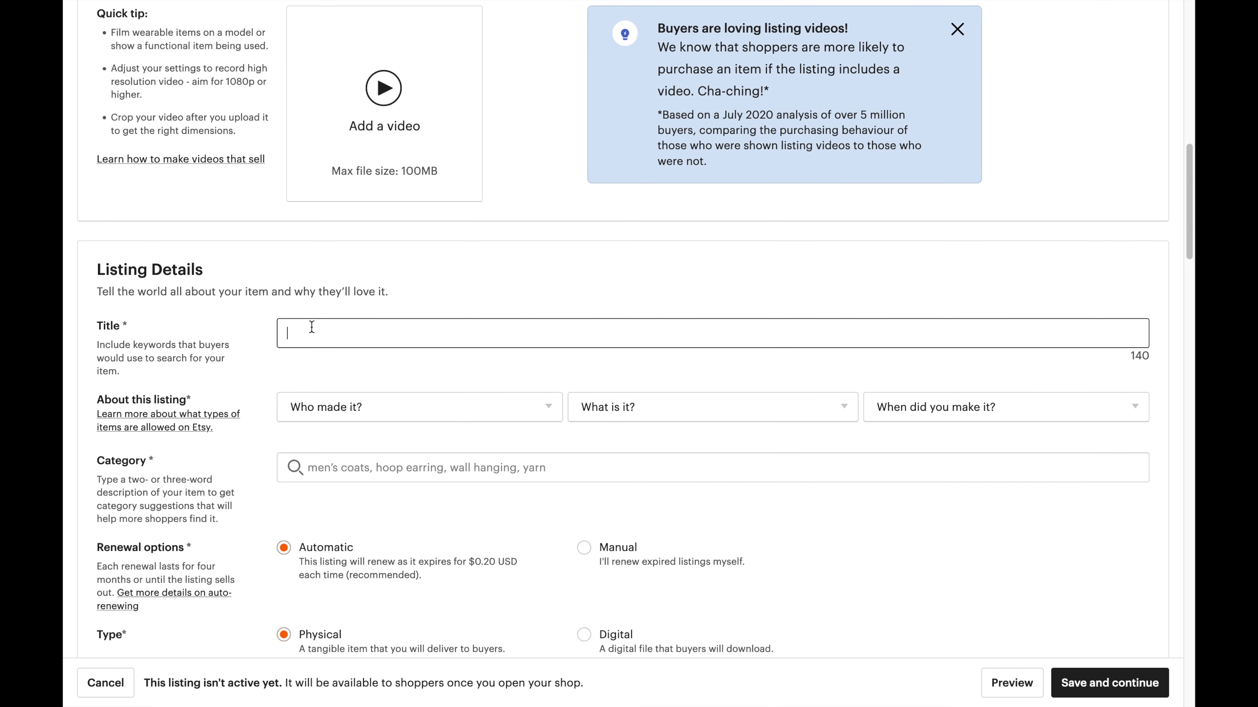
Type the title 'Daily Planner, Downloadable Planner, UK Planner, Instant Download Planner', fixing typos.
{"action": "scroll", "coordinate": [312, 327], "scroll_direction": "down", "scroll_amount": 4}
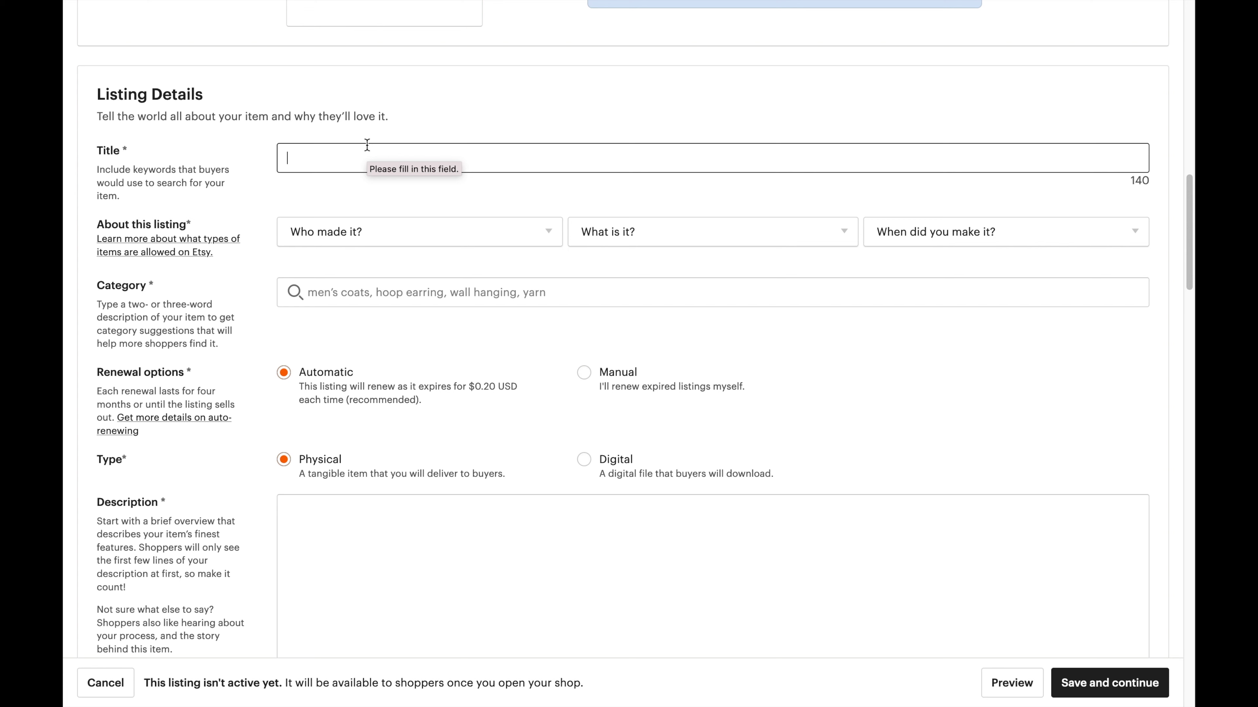
{"action": "type", "text": "Daily Pa"}
{"action": "key", "text": "BackSpace"}
{"action": "type", "text": "lanner, Downoa"}
{"action": "key", "text": "BackSpace"}
{"action": "key", "text": "BackSpace"}
{"action": "type", "text": "loadable Pall"}
{"action": "key", "text": "BackSpace"}
{"action": "key", "text": "BackSpace"}
{"action": "key", "text": "BackSpace"}
{"action": "type", "text": "lanner, UK Planner, Inastant"}
{"action": "key", "text": "BackSpace"}
{"action": "key", "text": "BackSpace"}
{"action": "key", "text": "BackSpace"}
{"action": "key", "text": "BackSpace"}
{"action": "key", "text": "BackSpace"}
{"action": "key", "text": "BackSpace"}
{"action": "key", "text": "BackSpace"}
{"action": "type", "text": "stant Downoa"}
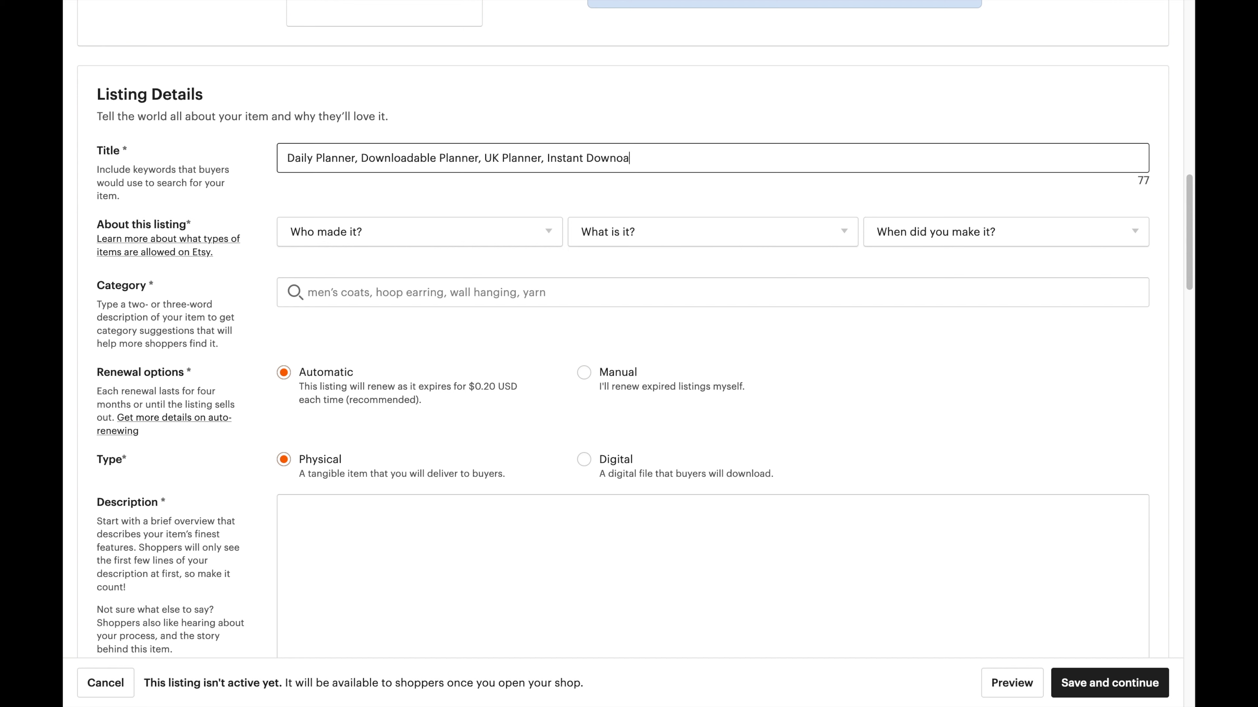
{"action": "key", "text": "BackSpace"}
{"action": "key", "text": "BackSpace"}
{"action": "type", "text": "load Planner"}
Append '- A4 Planner, A5 Planner, Black And White Planner' to the end of the title.
{"action": "left_click", "coordinate": [1136, 181]}
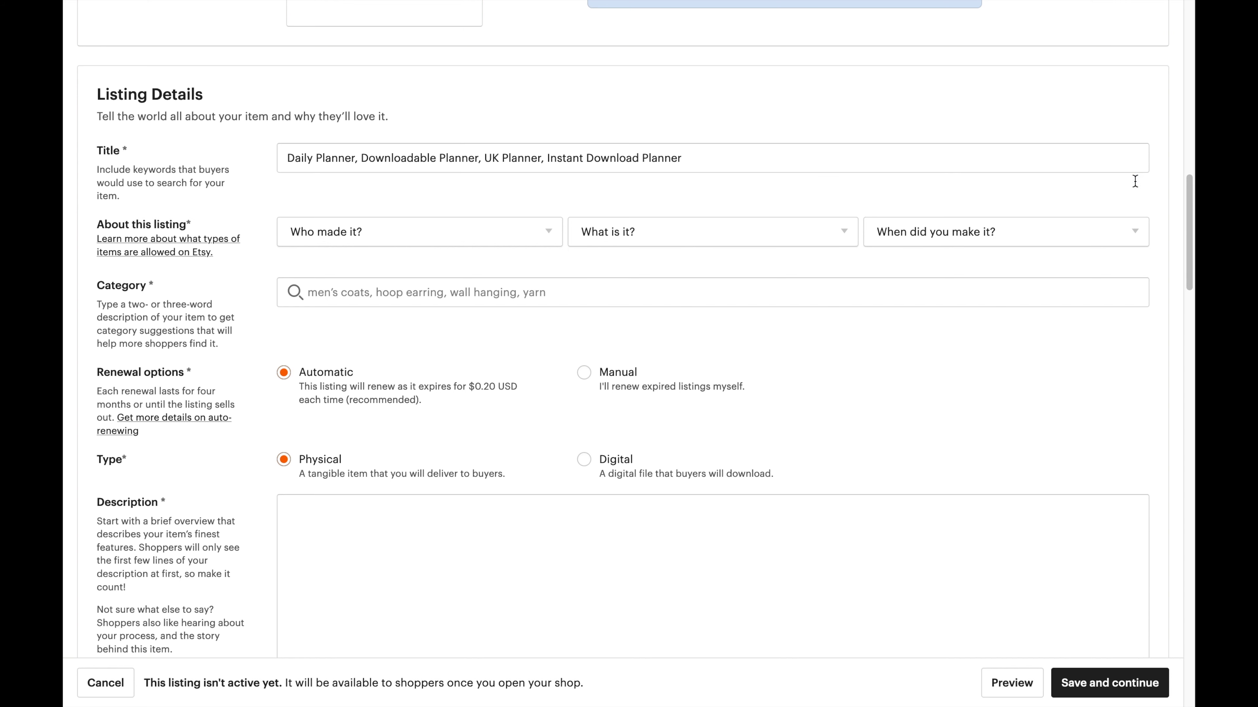
{"action": "triple_click", "coordinate": [797, 168]}
{"action": "left_click", "coordinate": [796, 162]}
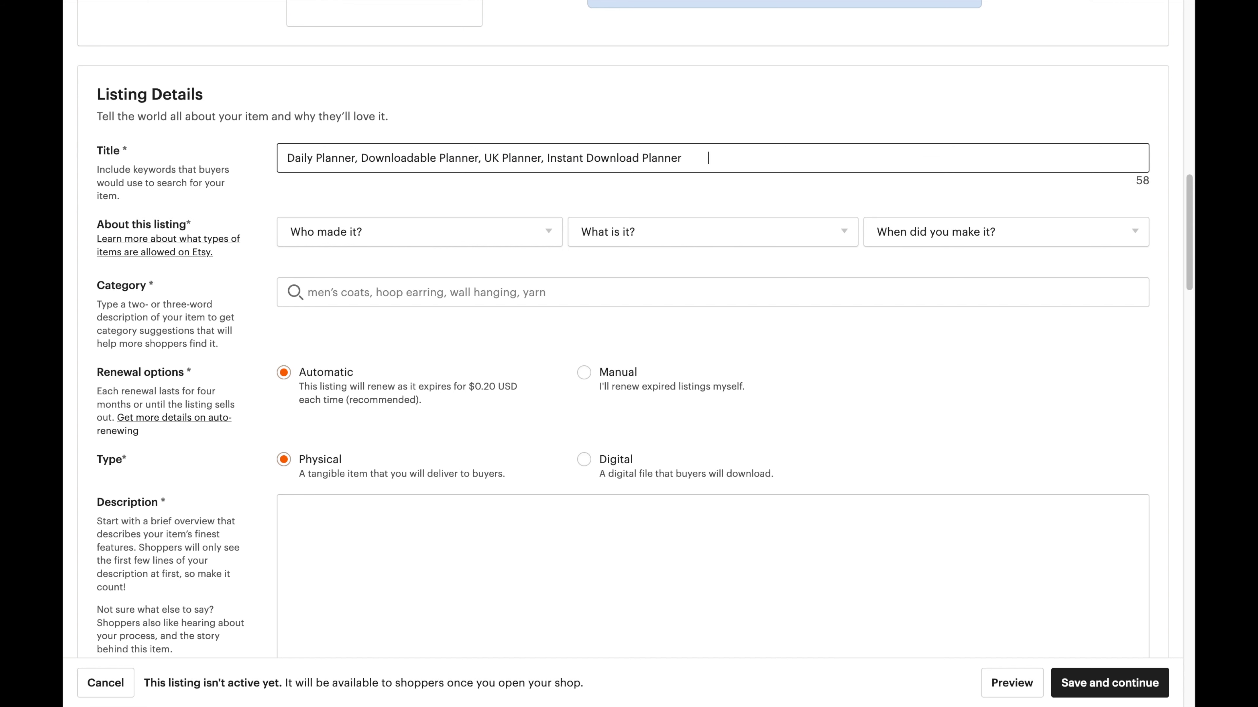
{"action": "key", "text": "BackSpace"}
{"action": "key", "text": "BackSpace"}
{"action": "key", "text": "BackSpace"}
{"action": "key", "text": "BackSpace"}
{"action": "key", "text": "BackSpace"}
{"action": "key", "text": "BackSpace"}
{"action": "key", "text": "BackSpace"}
{"action": "key", "text": "BackSpace"}
{"action": "key", "text": "BackSpace"}
{"action": "type", "text": "- A4 Planner, A5 Planner, Black "}
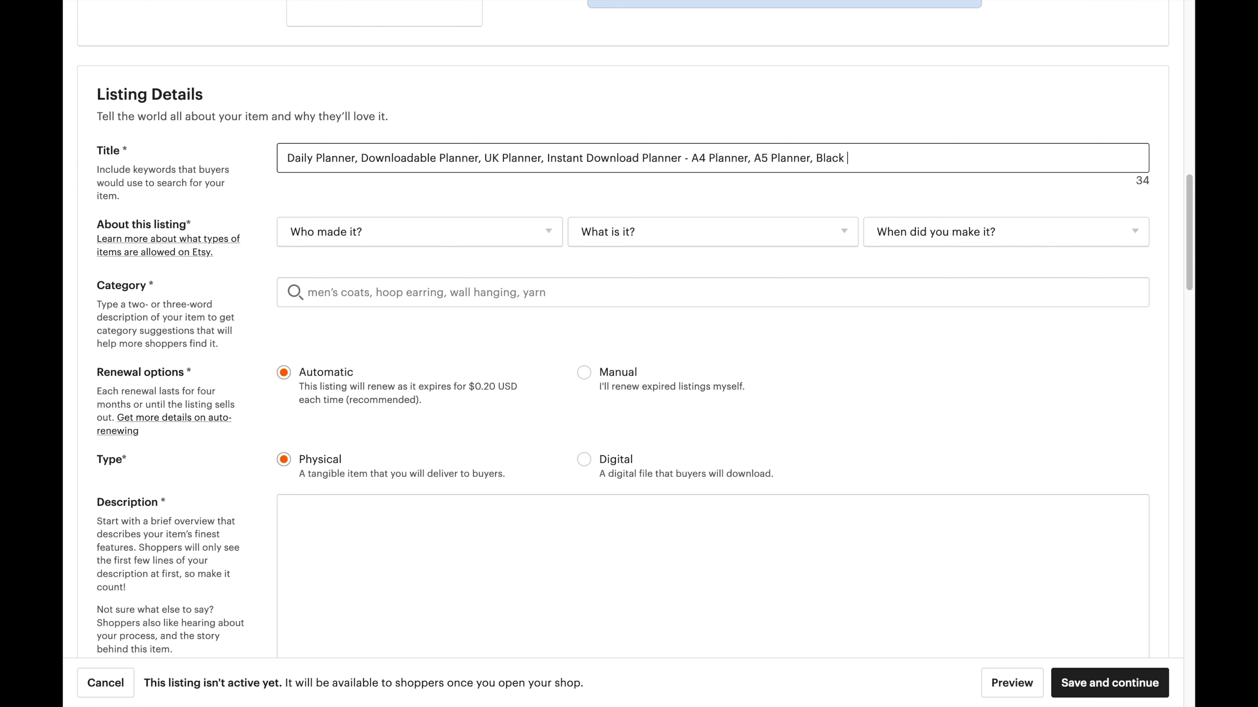
{"action": "type", "text": "And White Planner"}
Answer Who made it? with 'I did' and What is it? with 'A finished product'.
{"action": "left_click", "coordinate": [347, 235]}
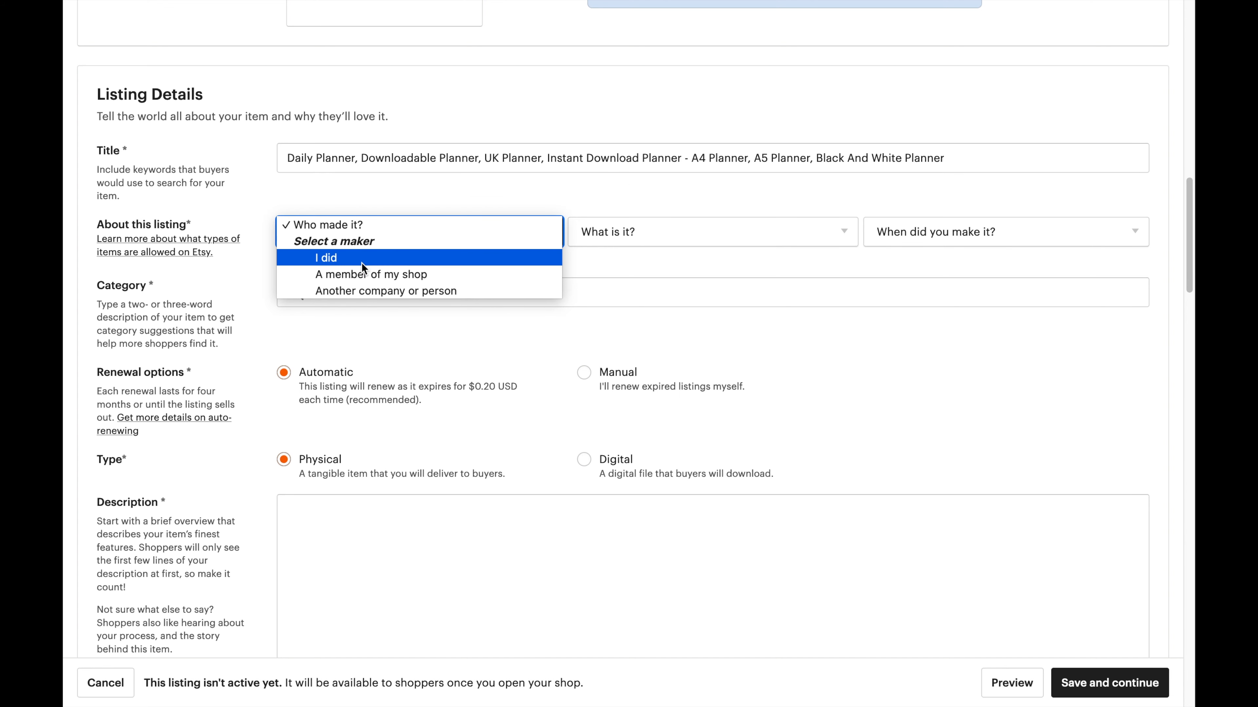
{"action": "left_click", "coordinate": [362, 263]}
{"action": "left_click", "coordinate": [357, 230]}
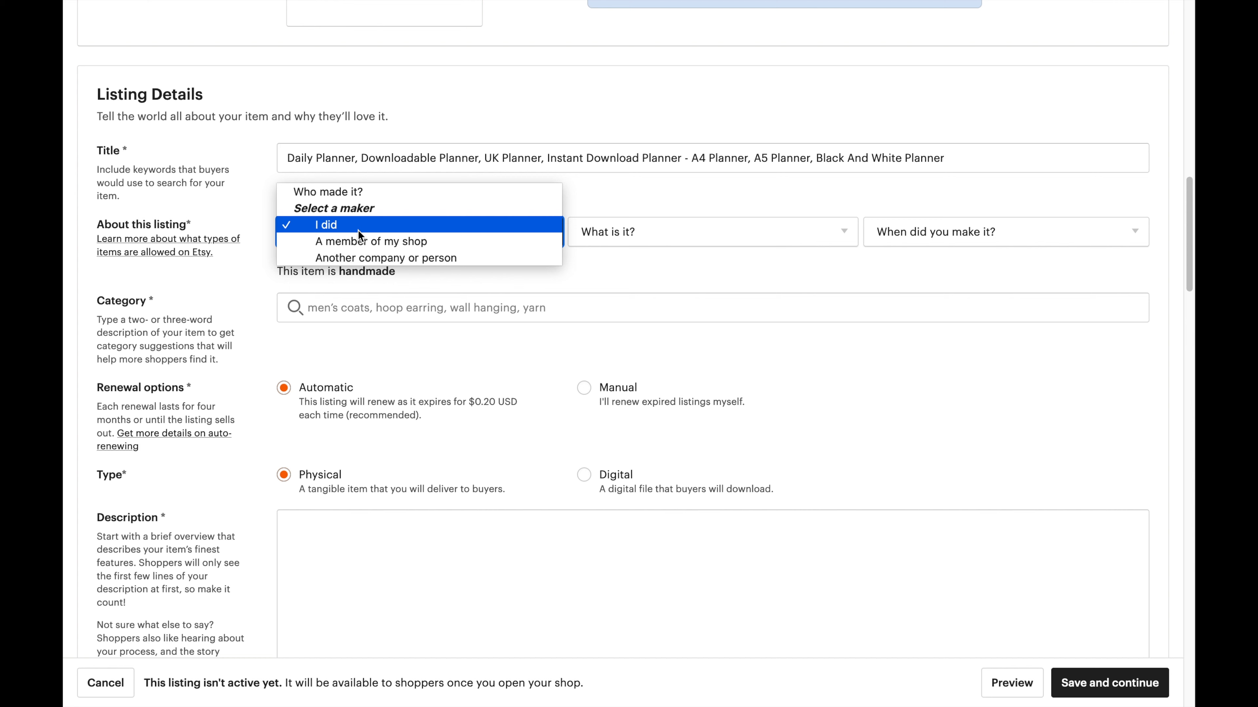
{"action": "left_click", "coordinate": [358, 230]}
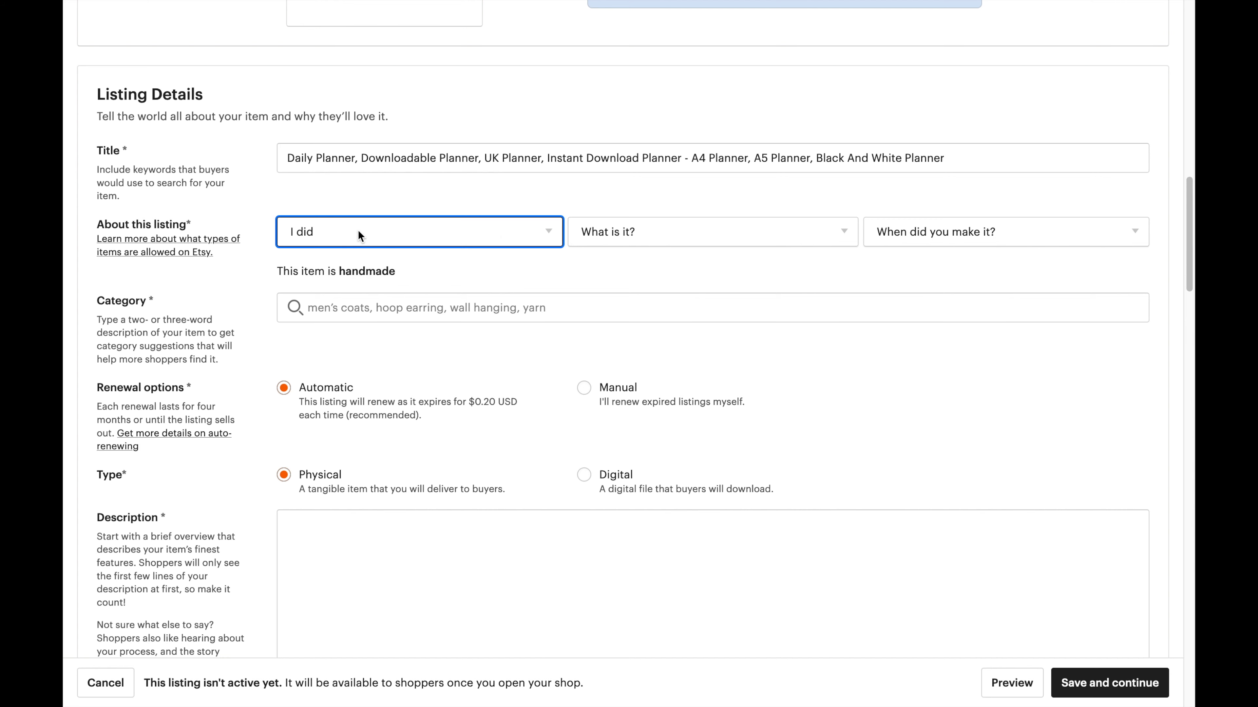
{"action": "left_click", "coordinate": [618, 232]}
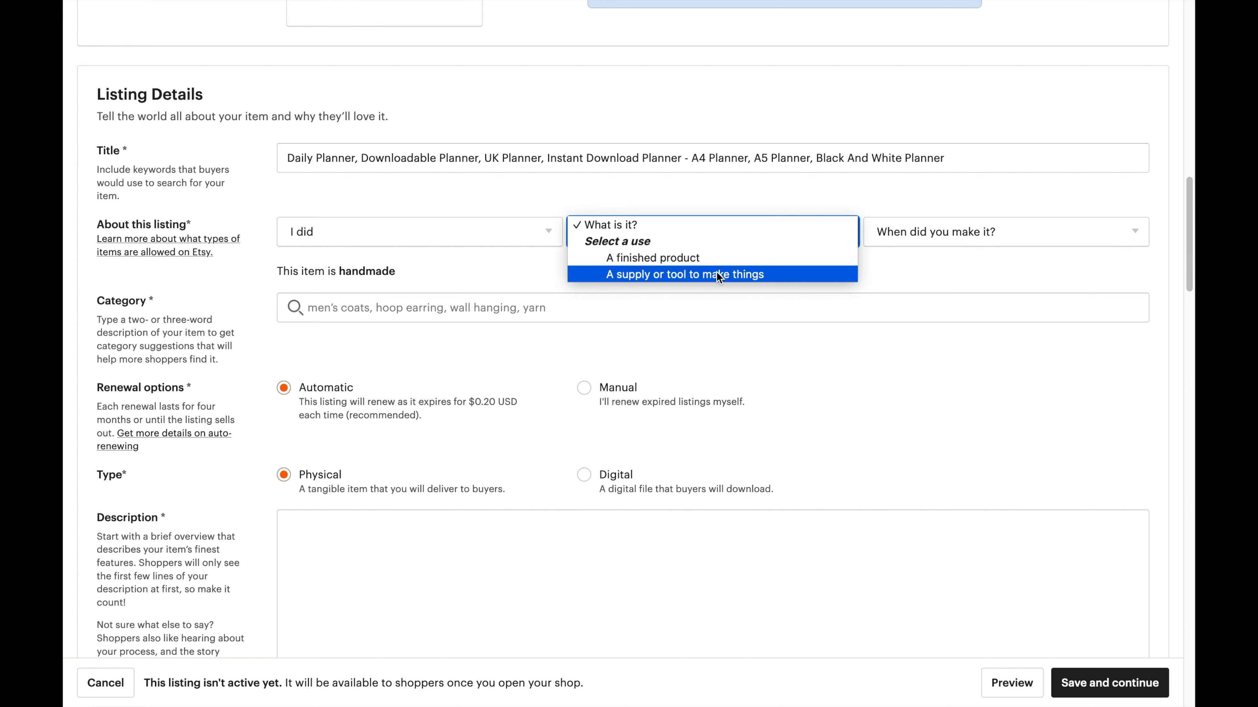
{"action": "left_click", "coordinate": [705, 259]}
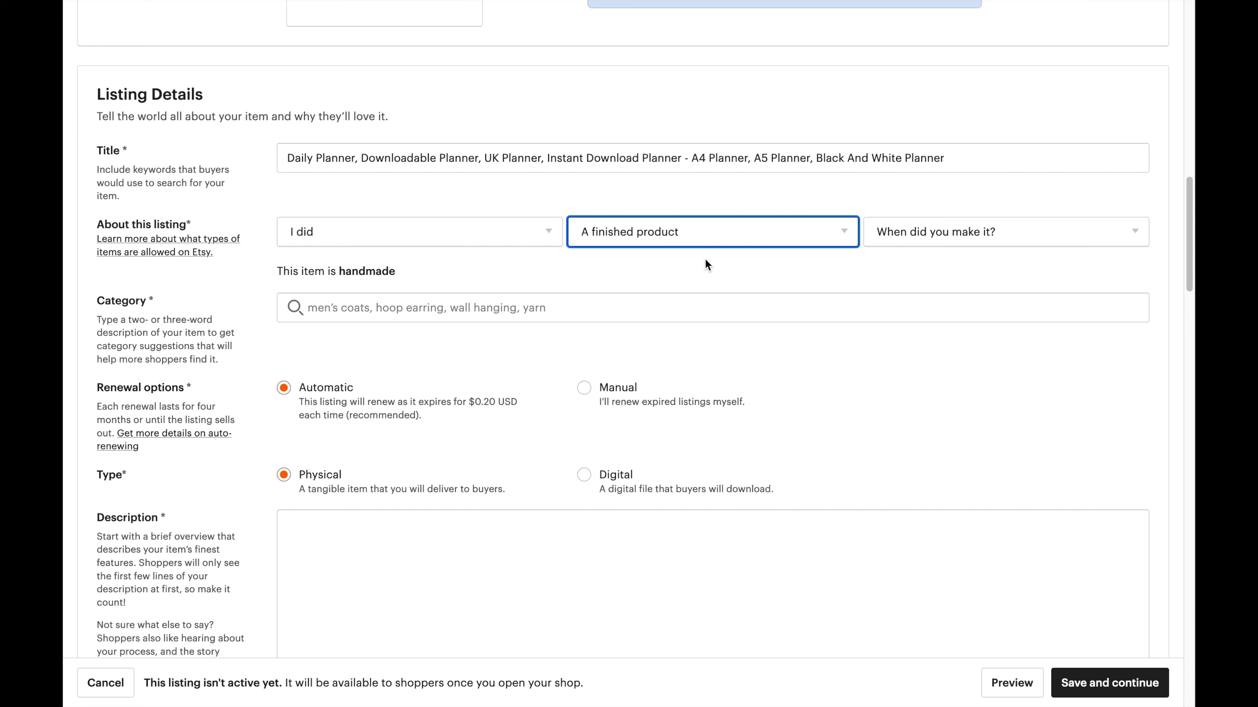
{"action": "left_click", "coordinate": [693, 231]}
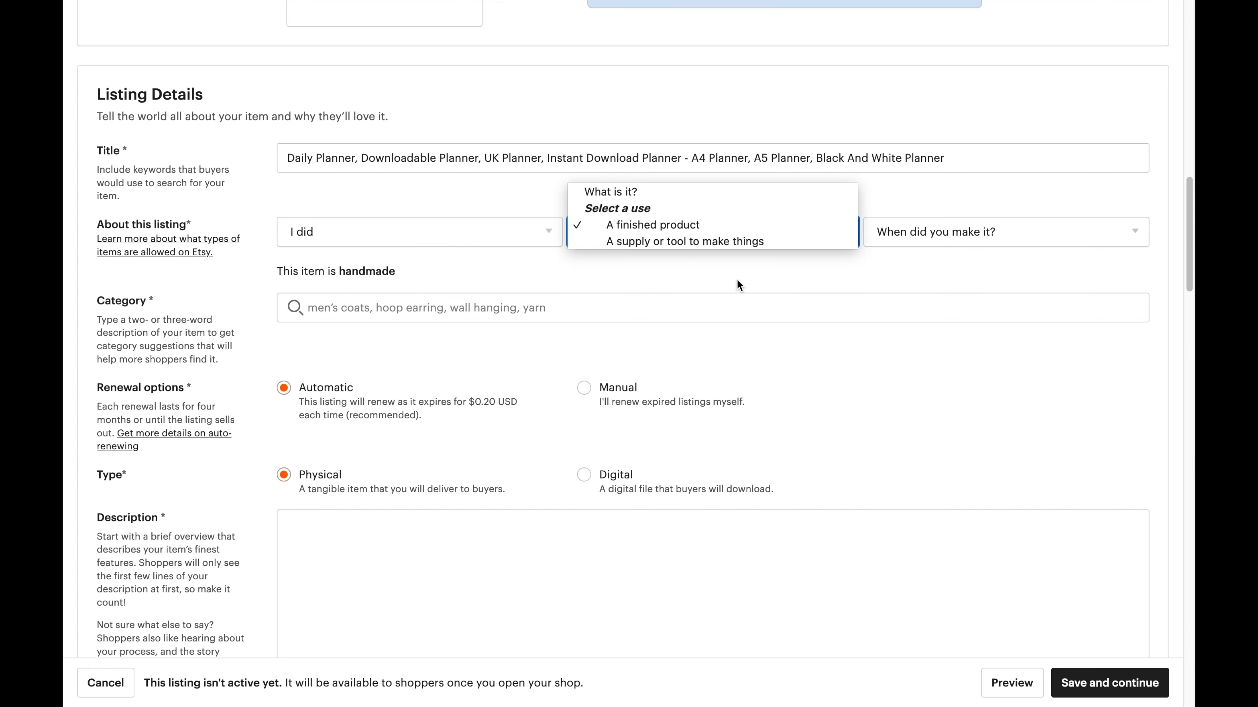
{"action": "left_click", "coordinate": [677, 232]}
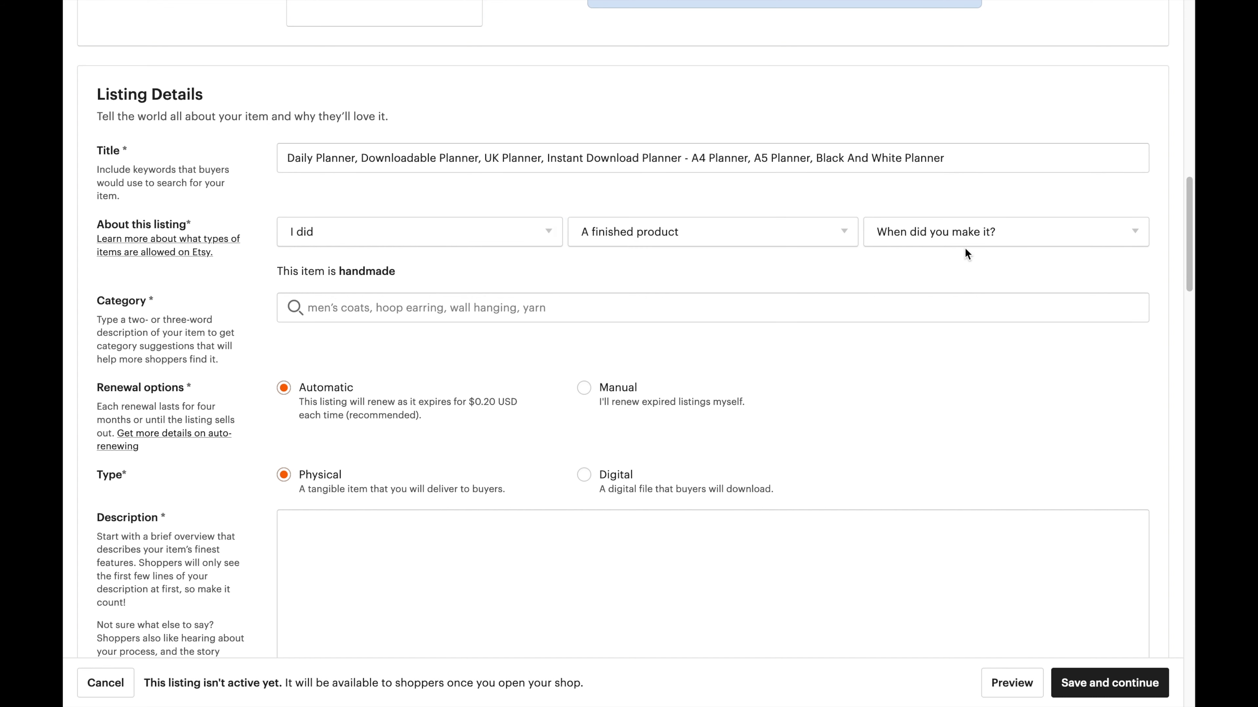
Set When did you make it? to '2020 - 2021'.
{"action": "left_click", "coordinate": [963, 243]}
{"action": "scroll", "coordinate": [957, 432], "scroll_direction": "down", "scroll_amount": 1}
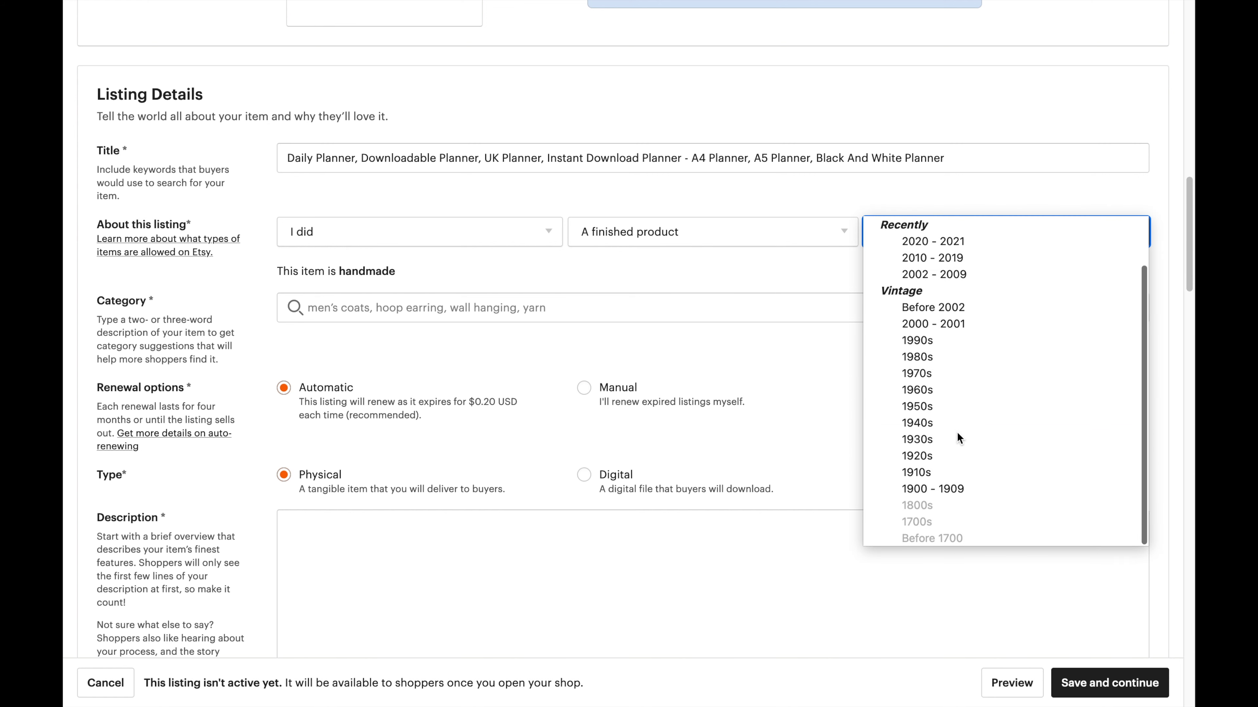
{"action": "scroll", "coordinate": [957, 433], "scroll_direction": "up", "scroll_amount": 1}
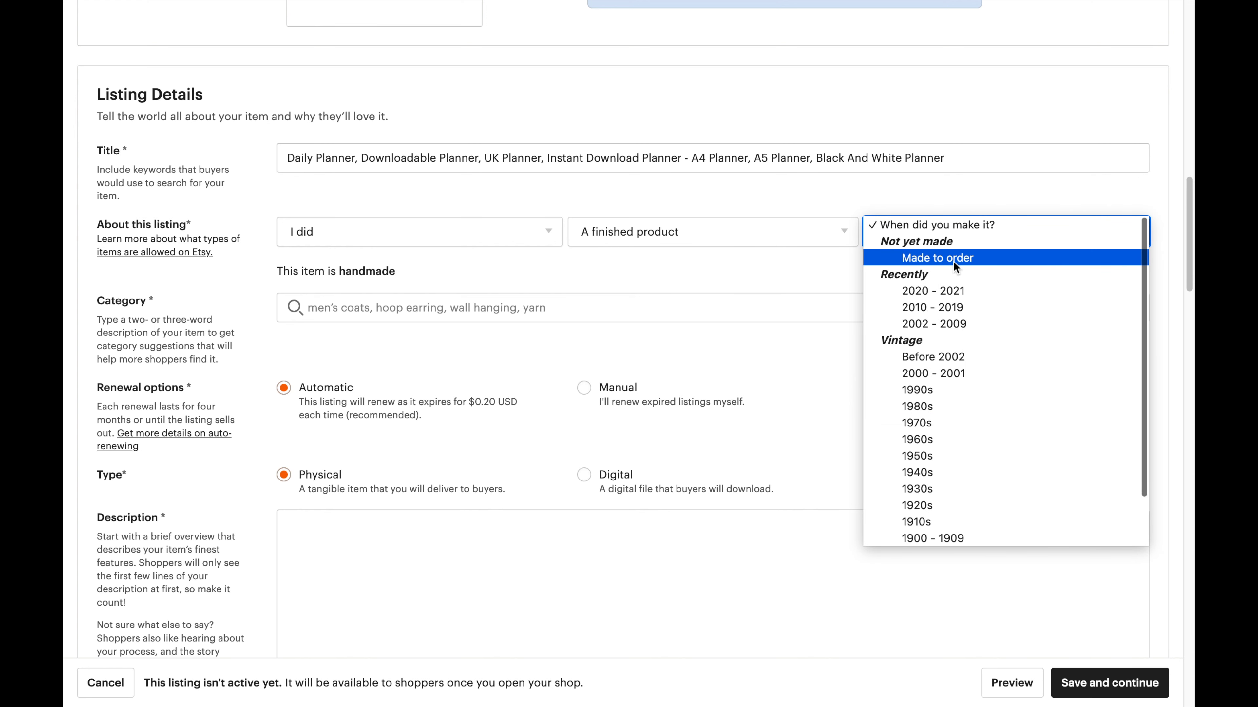
{"action": "left_click", "coordinate": [957, 292]}
{"action": "left_click", "coordinate": [381, 308]}
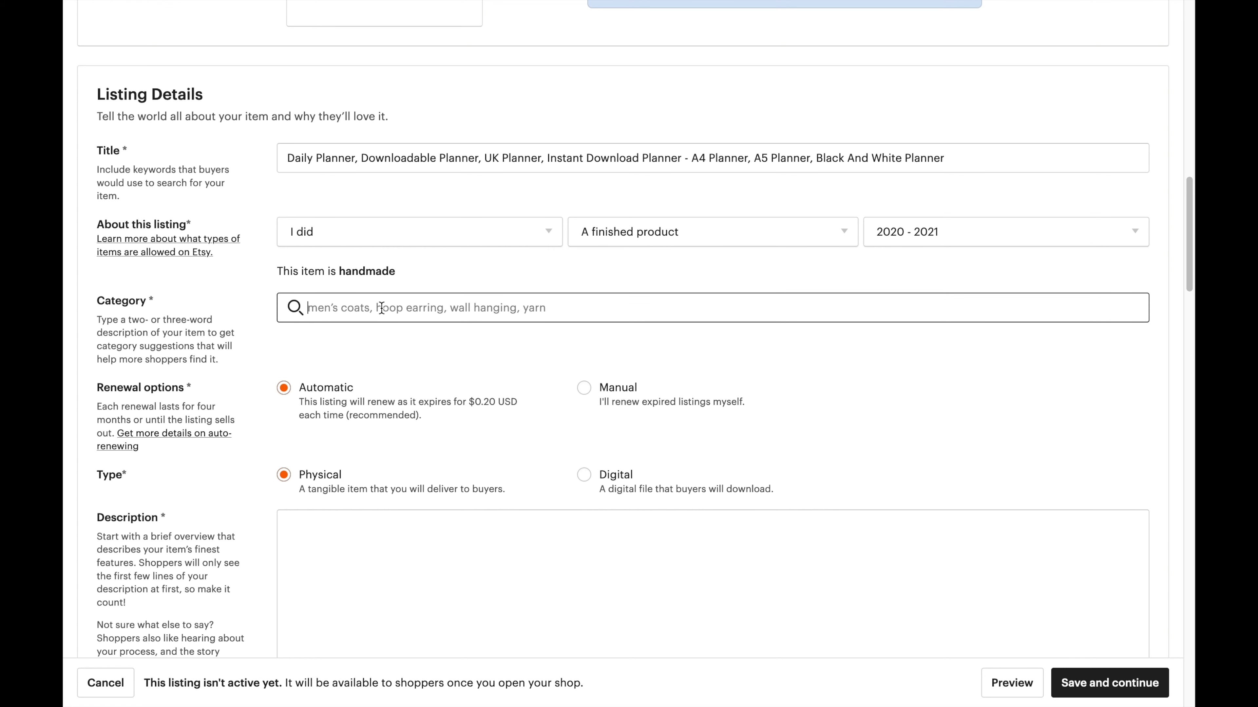
Search 'planner' and set the category to Calendars & Planners, undoing an accidental Stickers pick.
{"action": "type", "text": "planner"}
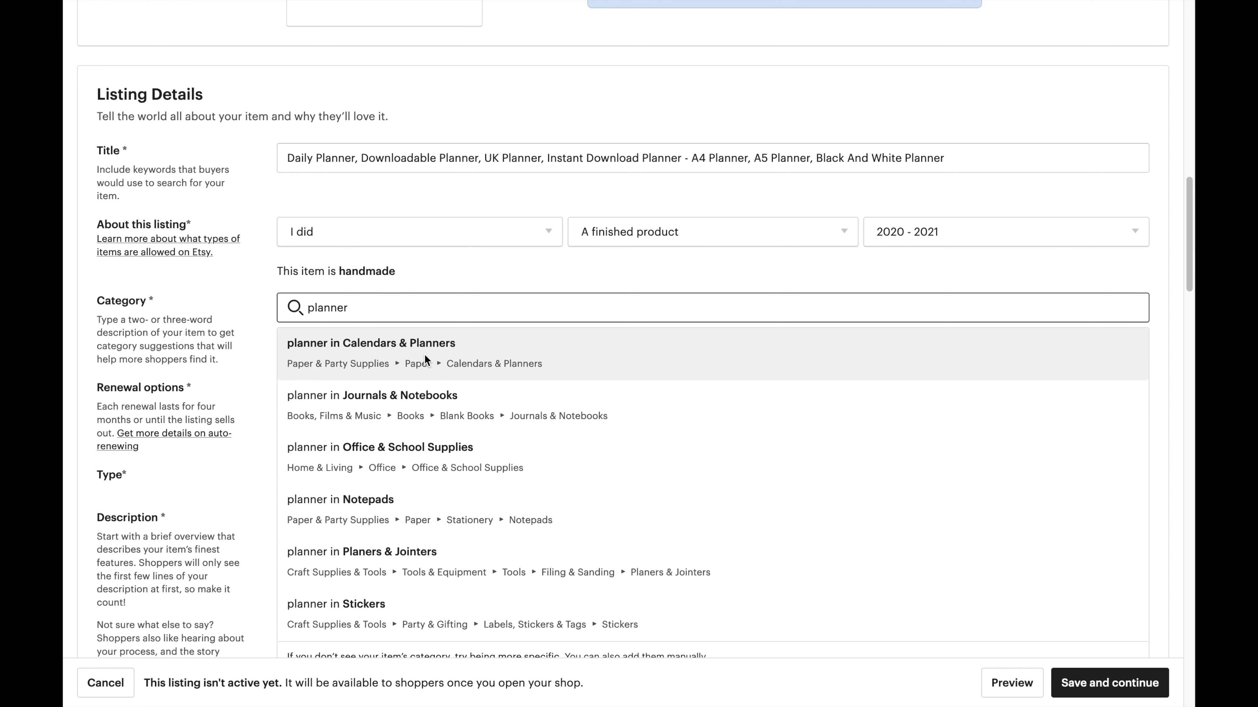
{"action": "left_click", "coordinate": [425, 370]}
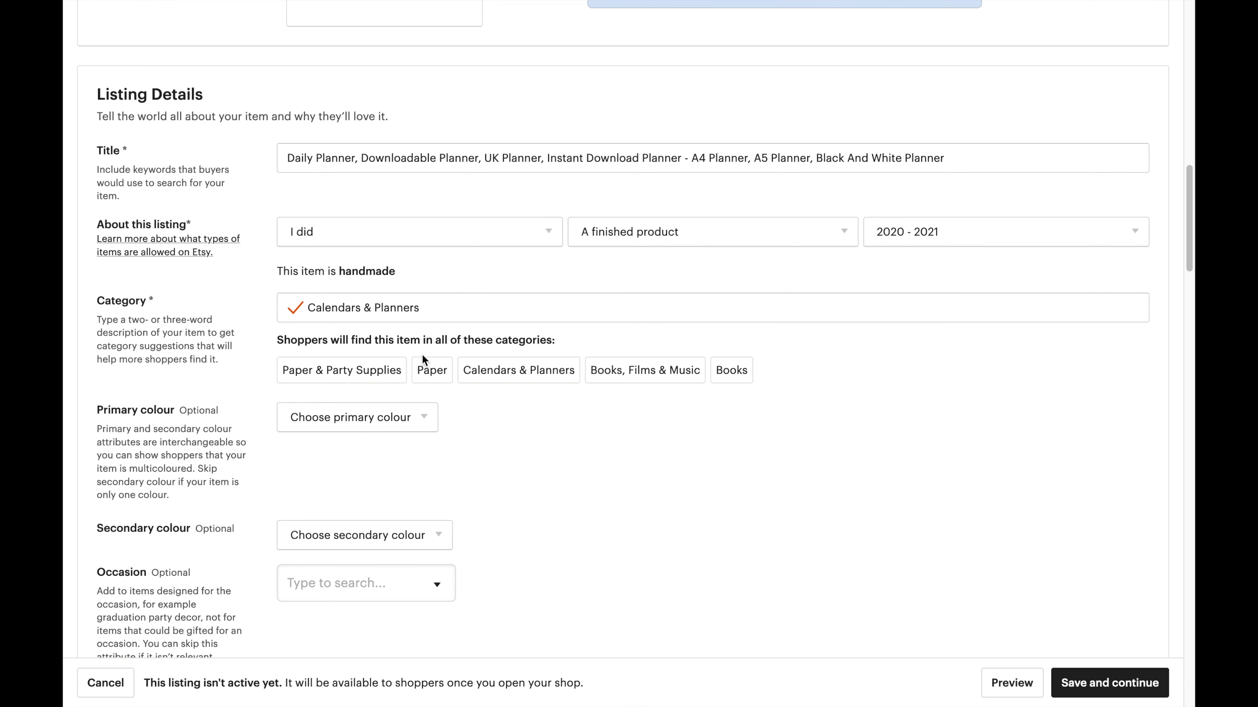
{"action": "left_click", "coordinate": [453, 310]}
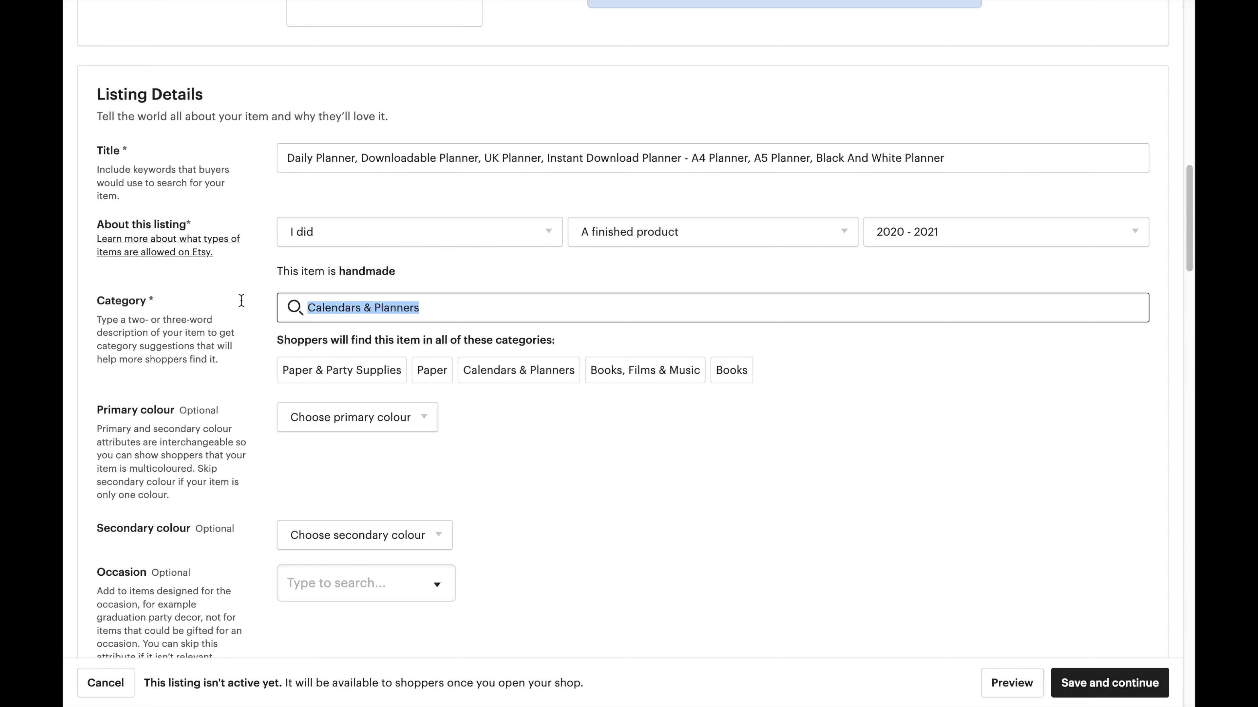
{"action": "type", "text": "planner"}
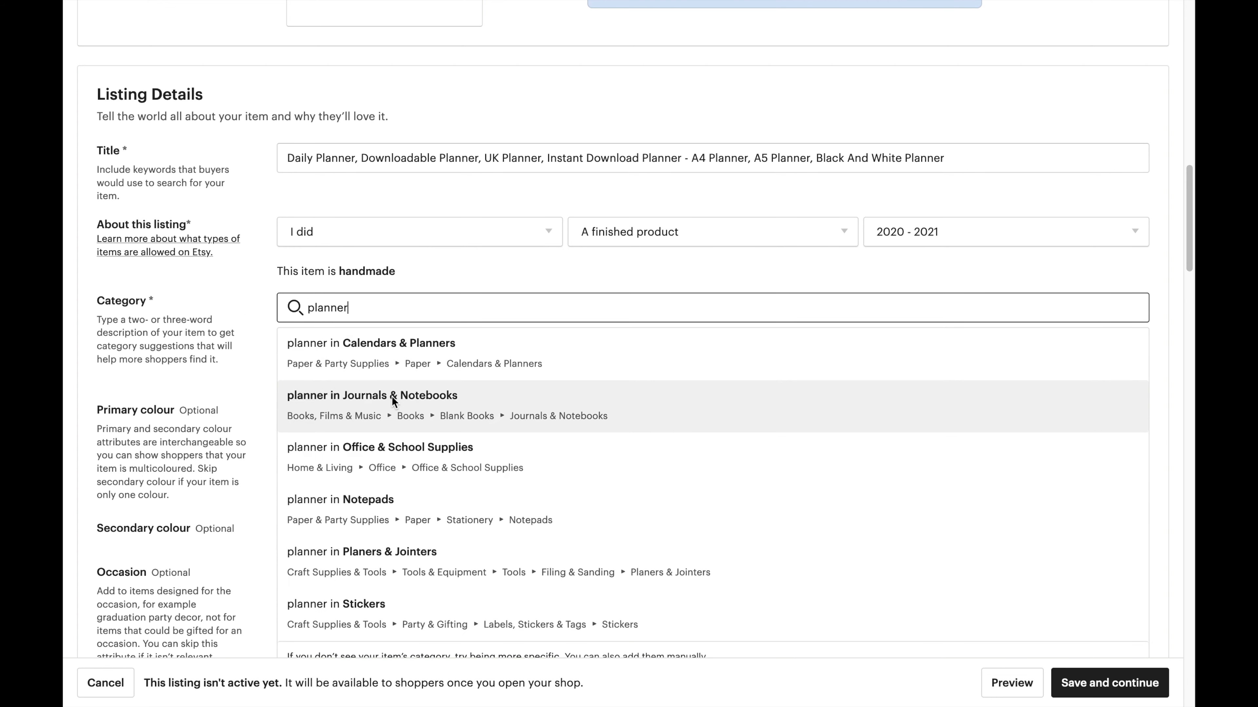
{"action": "left_click", "coordinate": [402, 597]}
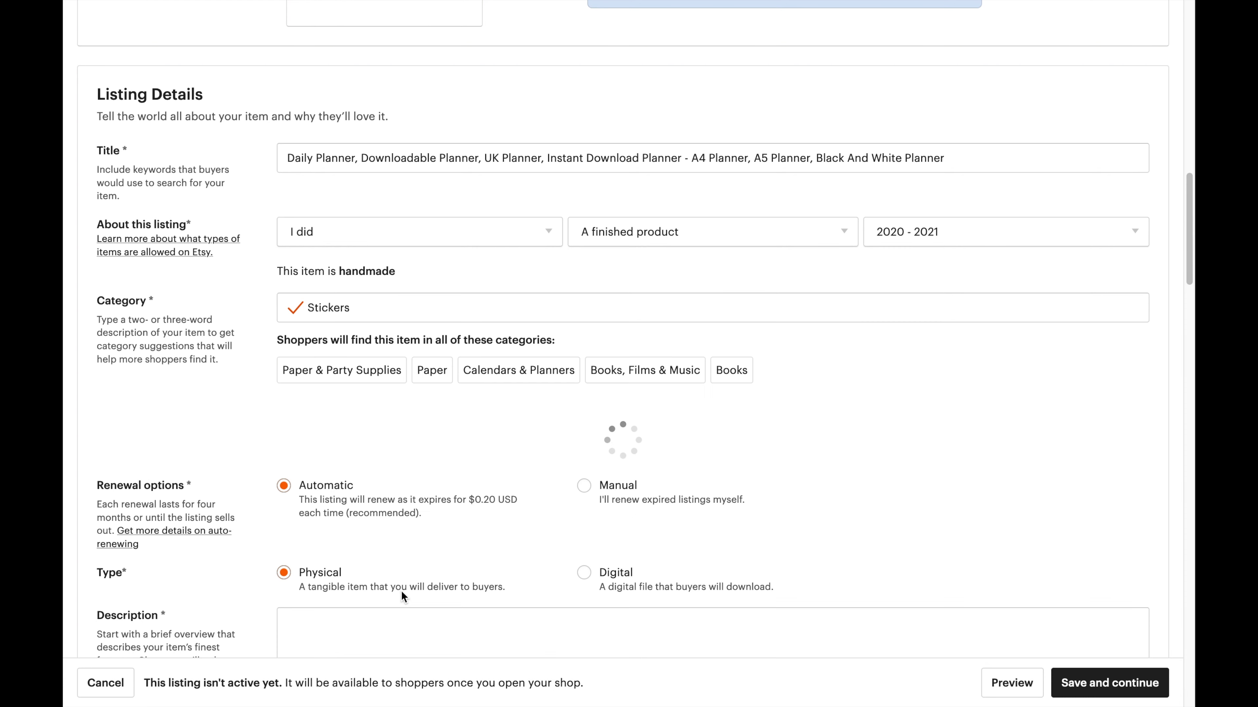
{"action": "left_click_drag", "start_coordinate": [361, 307], "coordinate": [225, 292]}
{"action": "type", "text": "opklann"}
{"action": "key", "text": "BackSpace"}
{"action": "key", "text": "BackSpace"}
{"action": "key", "text": "BackSpace"}
{"action": "key", "text": "BackSpace"}
{"action": "key", "text": "BackSpace"}
{"action": "key", "text": "BackSpace"}
{"action": "key", "text": "BackSpace"}
{"action": "type", "text": "planner"}
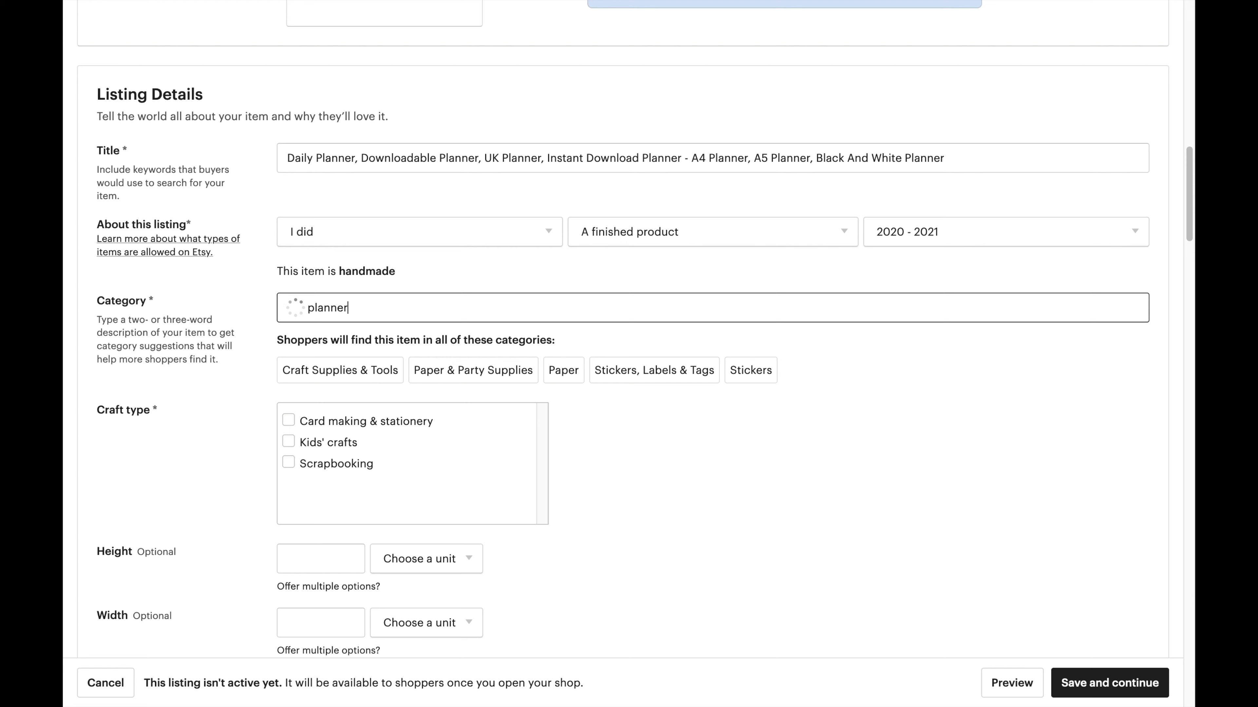
{"action": "left_click", "coordinate": [357, 347]}
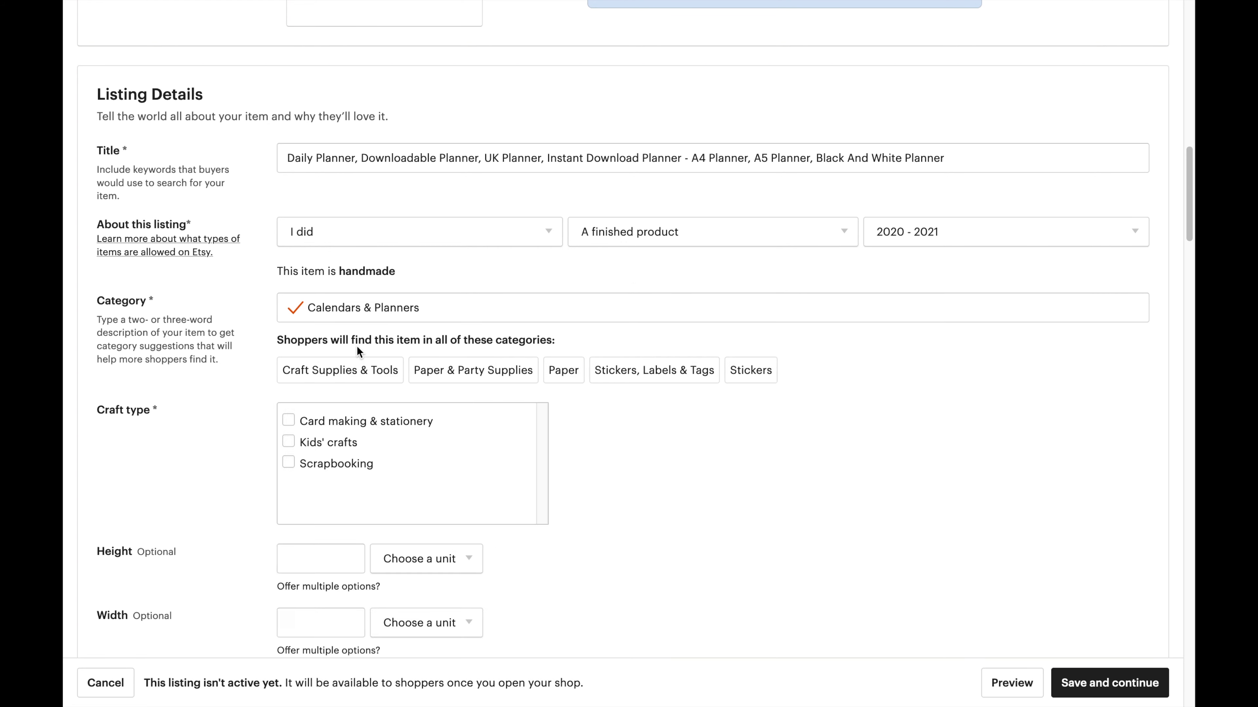
Set the primary colour to White and the secondary colour to Black.
{"action": "left_click", "coordinate": [358, 417]}
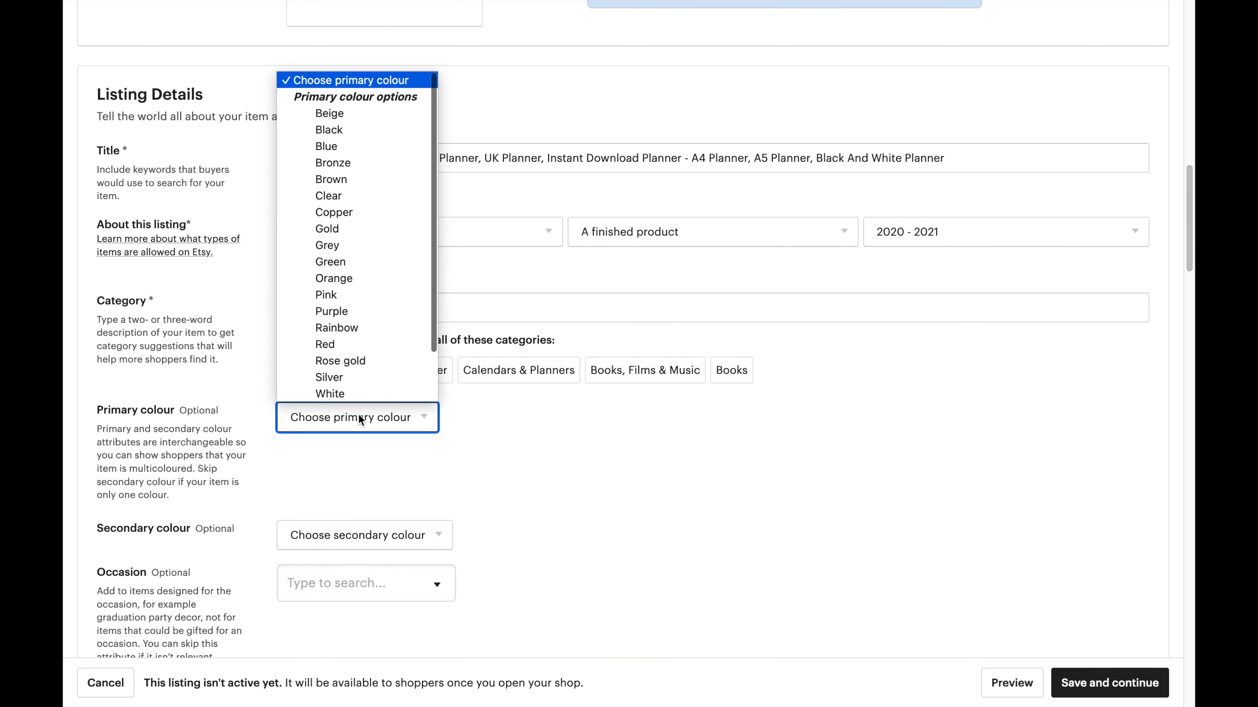
{"action": "left_click", "coordinate": [348, 394]}
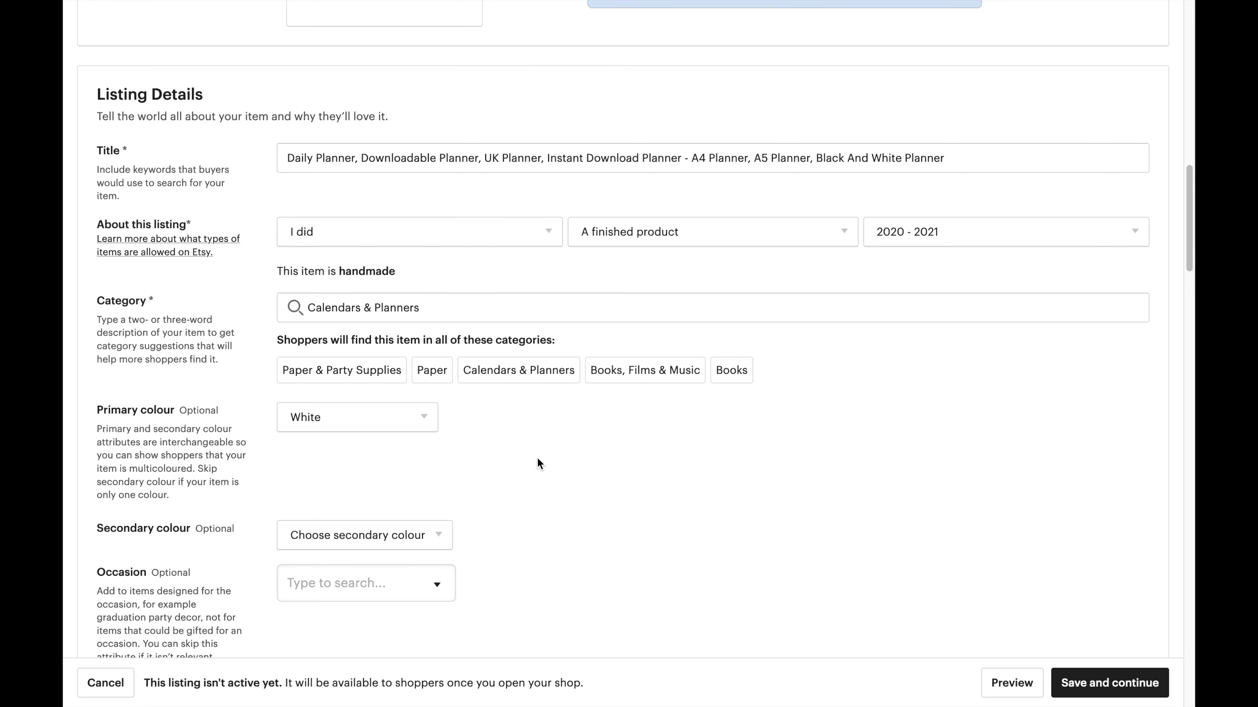
{"action": "scroll", "coordinate": [538, 464], "scroll_direction": "down", "scroll_amount": 1}
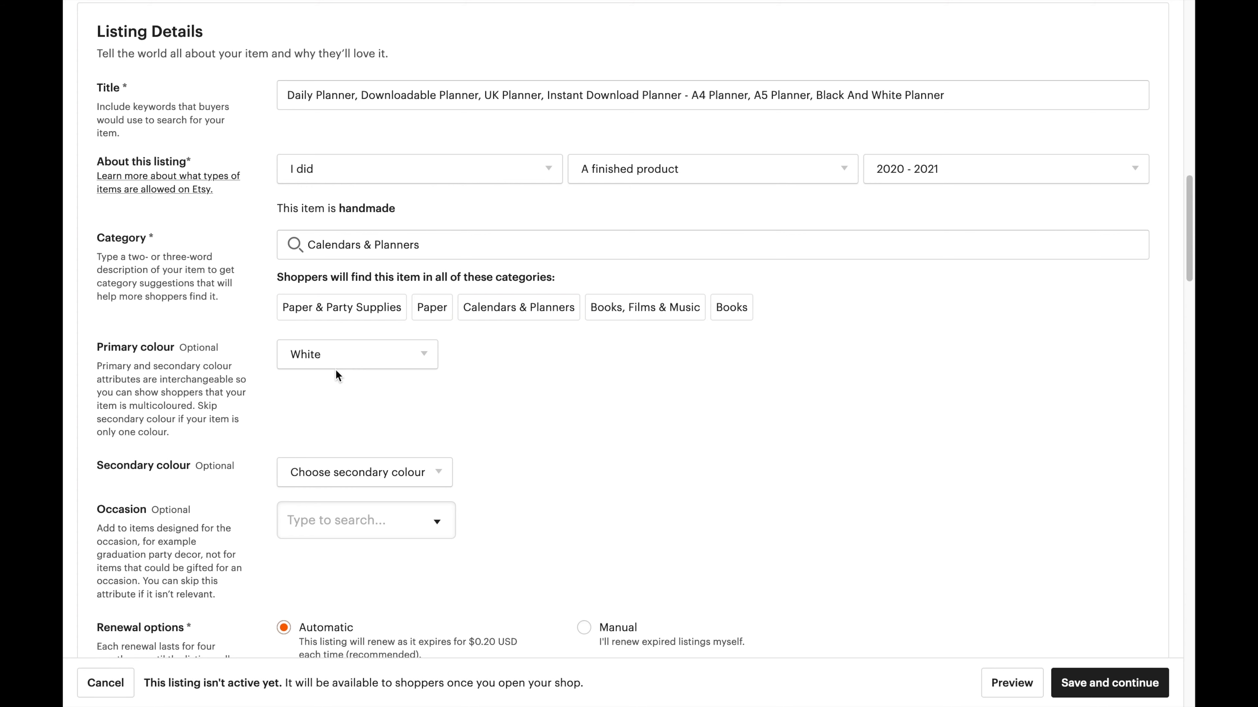
{"action": "scroll", "coordinate": [335, 370], "scroll_direction": "down", "scroll_amount": 3}
{"action": "left_click", "coordinate": [347, 323]}
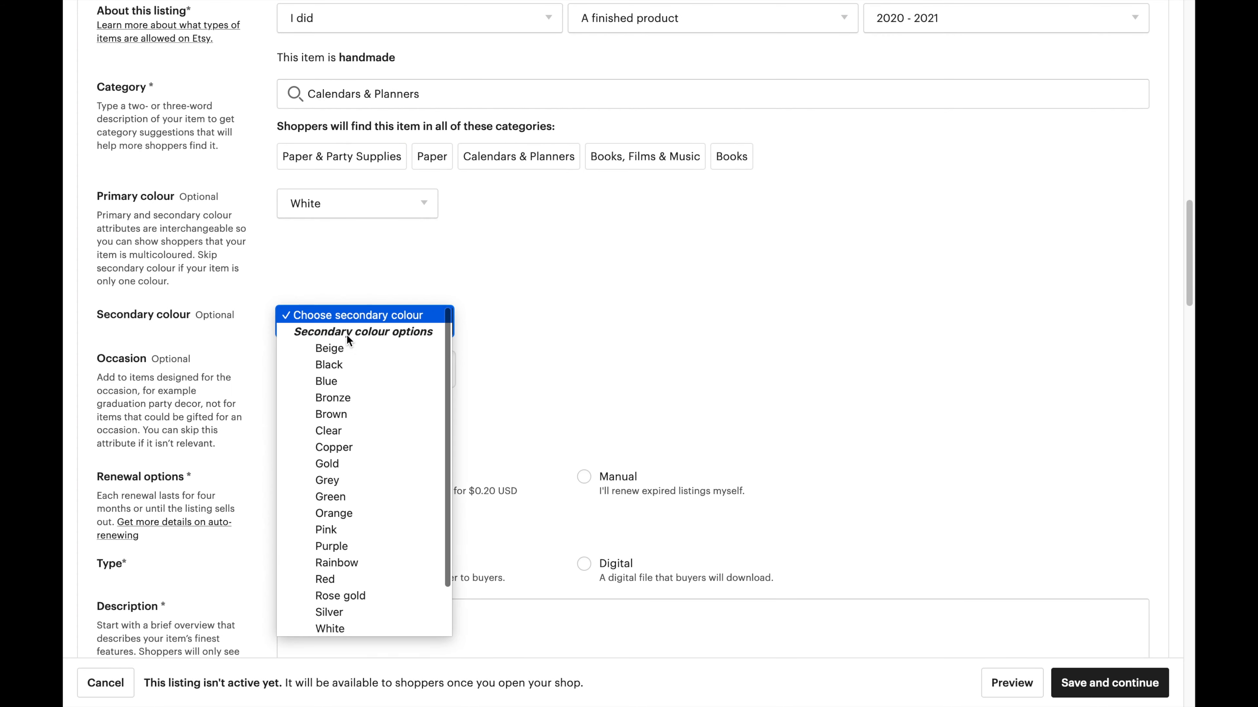
{"action": "left_click", "coordinate": [346, 365]}
Browse the Occasion list and close it without choosing an occasion.
{"action": "left_click", "coordinate": [376, 371]}
{"action": "scroll", "coordinate": [378, 566], "scroll_direction": "down", "scroll_amount": 7}
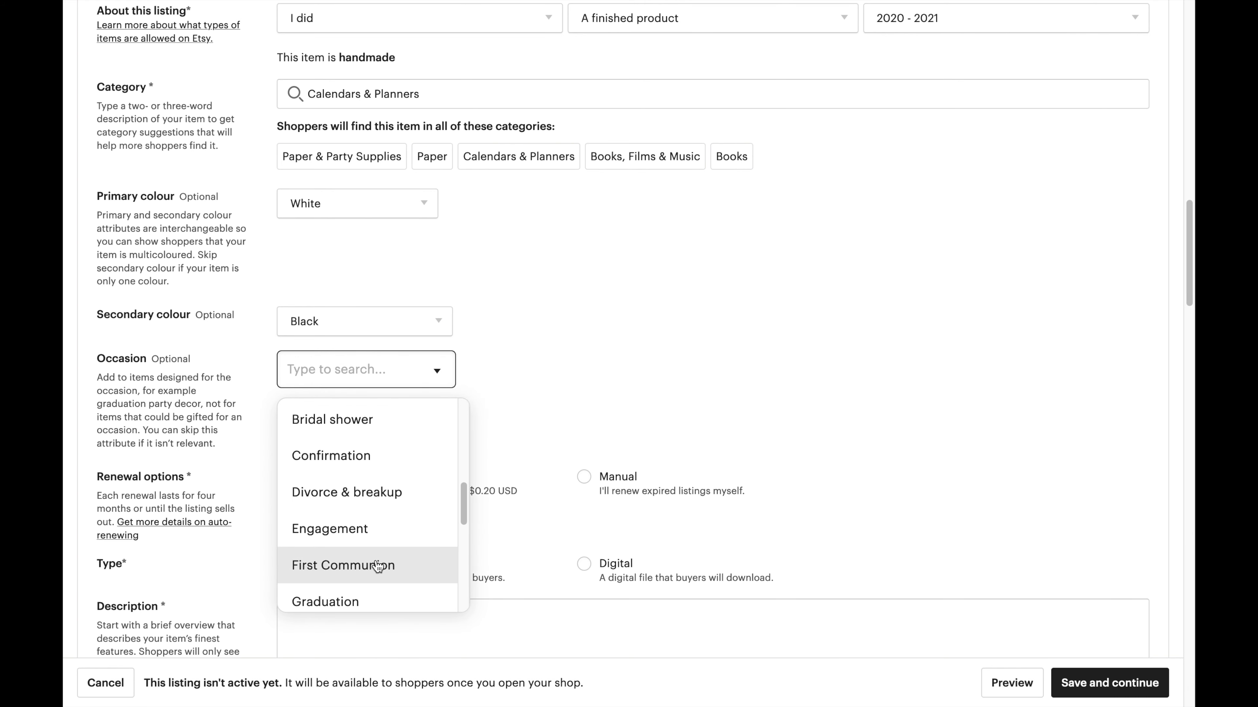
{"action": "left_click_drag", "start_coordinate": [466, 505], "coordinate": [463, 426]}
{"action": "left_click", "coordinate": [554, 434]}
{"action": "scroll", "coordinate": [555, 433], "scroll_direction": "down", "scroll_amount": 4}
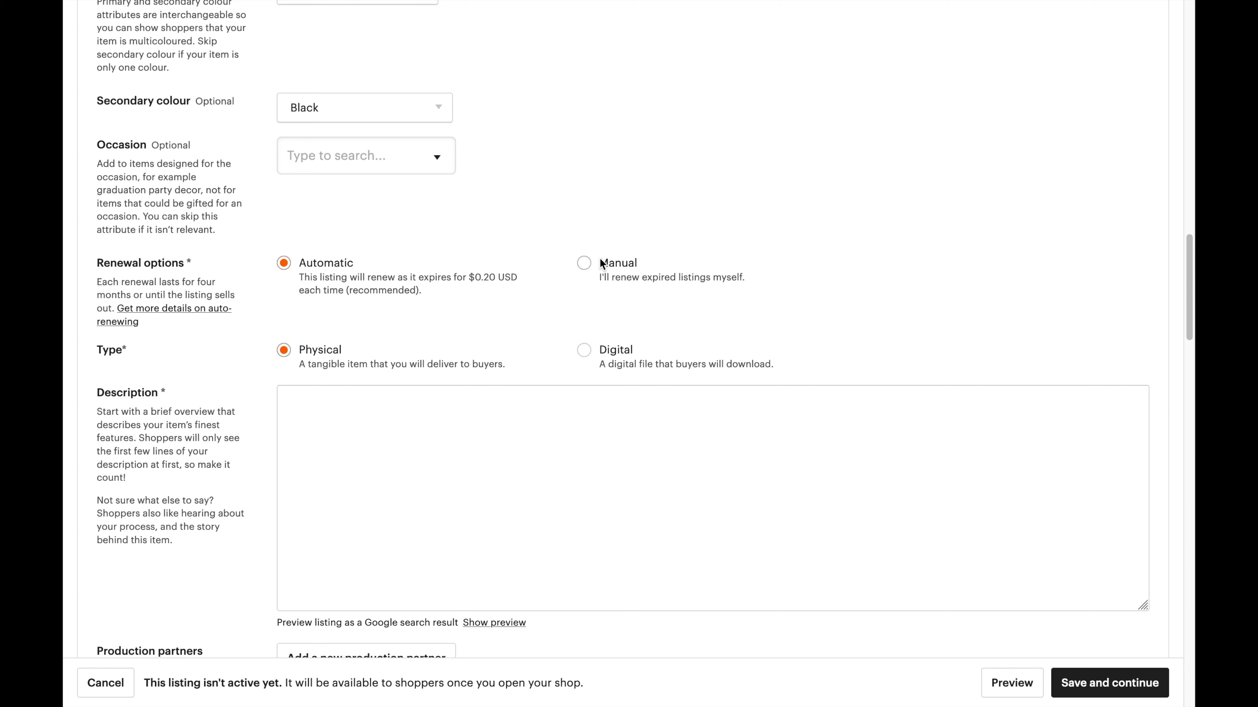
Keep renewal on Automatic, set Type to Digital, and put the cursor in Description.
{"action": "left_click", "coordinate": [588, 265]}
{"action": "left_click", "coordinate": [286, 265]}
{"action": "left_click", "coordinate": [370, 404]}
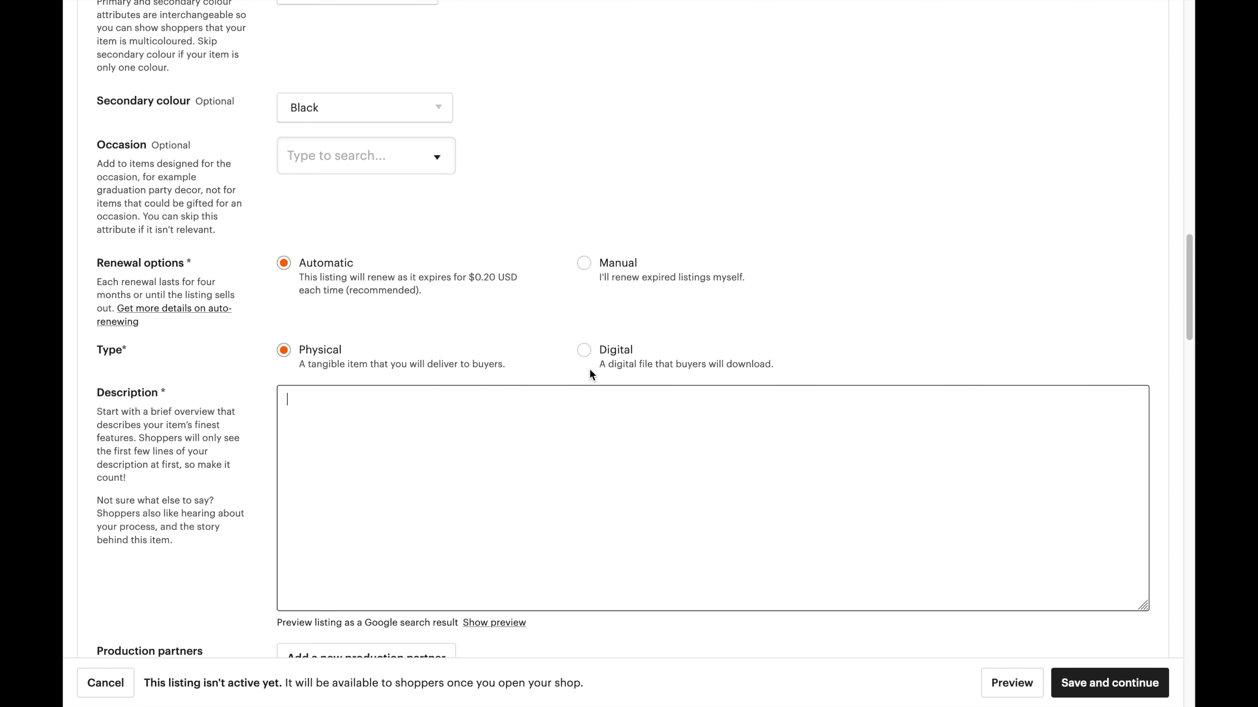
{"action": "left_click", "coordinate": [583, 350]}
{"action": "scroll", "coordinate": [505, 390], "scroll_direction": "down", "scroll_amount": 1}
{"action": "left_click", "coordinate": [507, 391]}
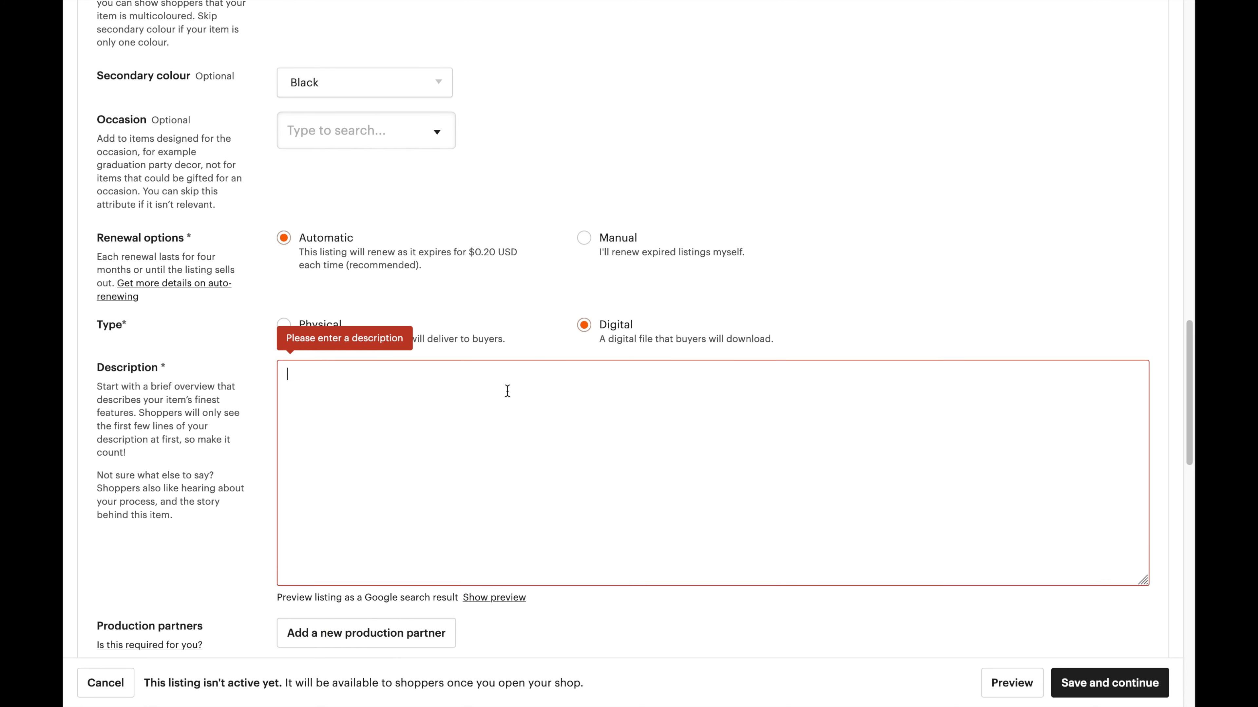
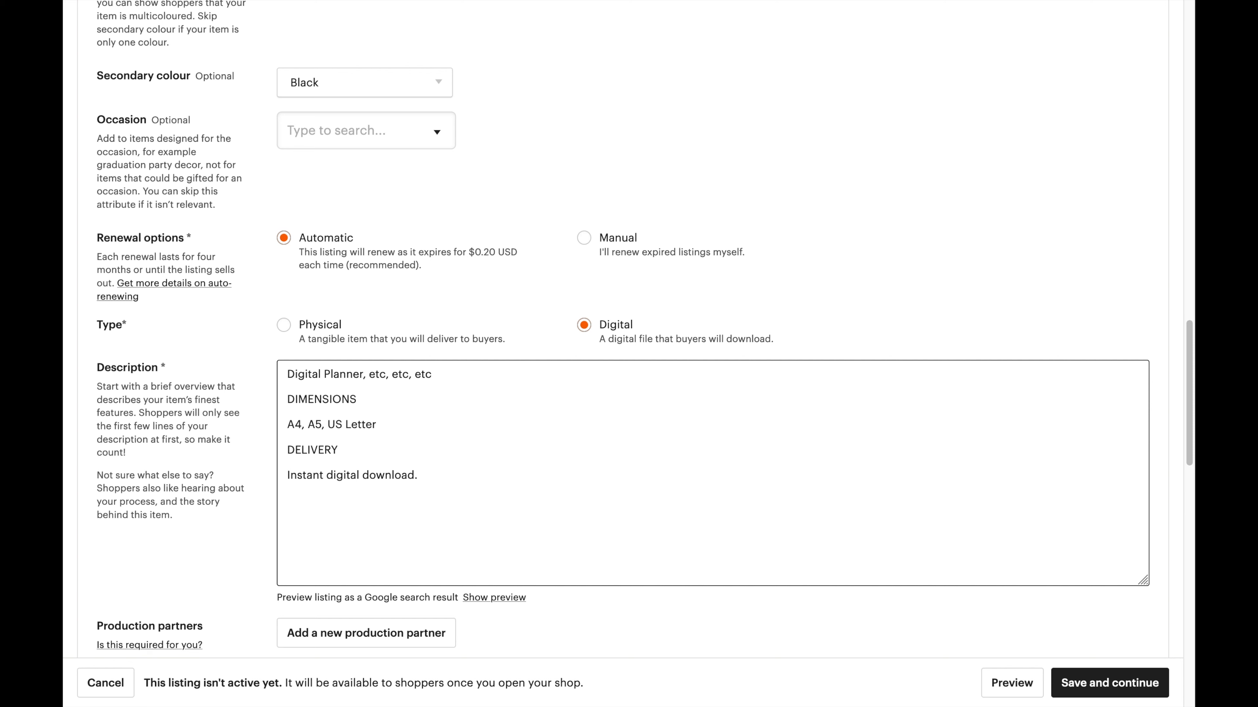
Add the delivery line: dispatched same day, fast delivery, ships worldwide, allow 7 working days.
{"action": "type", "text": "Dispatched same day, fast delviery"}
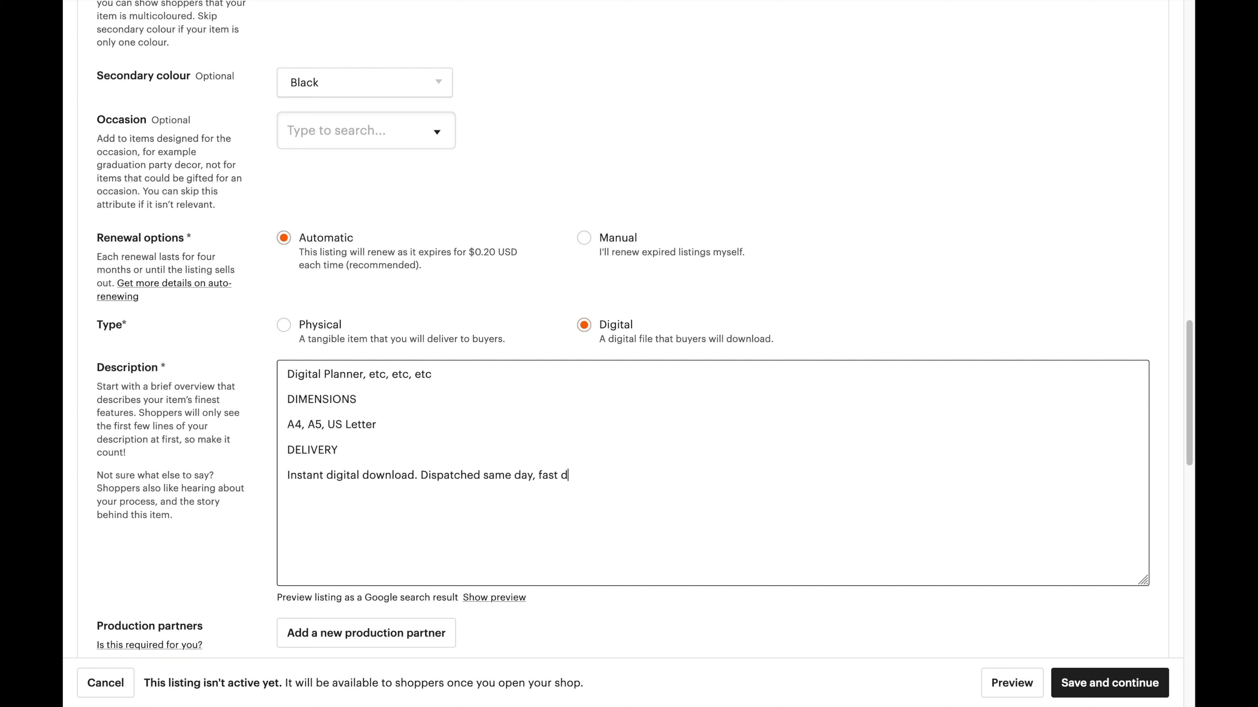
{"action": "key", "text": "BackSpace"}
{"action": "key", "text": "BackSpace"}
{"action": "key", "text": "BackSpace"}
{"action": "key", "text": "BackSpace"}
{"action": "key", "text": "BackSpace"}
{"action": "type", "text": "ivery. Ships worldwide - pl"}
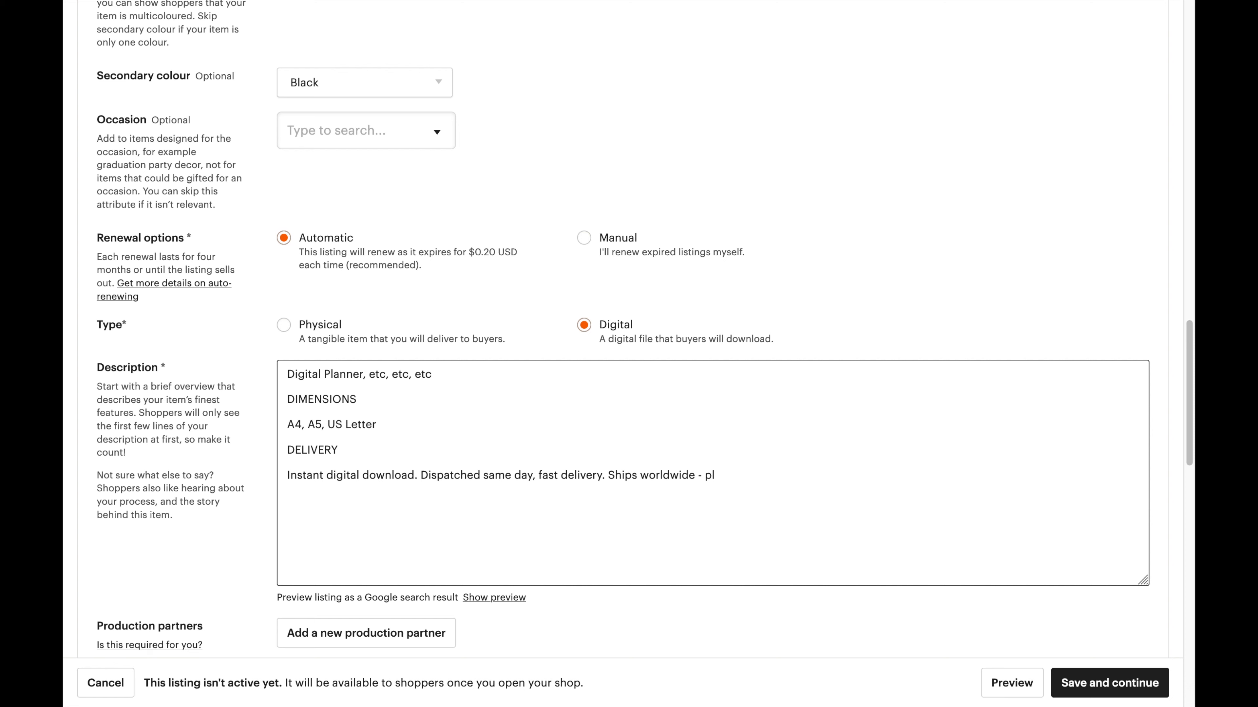
{"action": "type", "text": "ease allow 7 working days"}
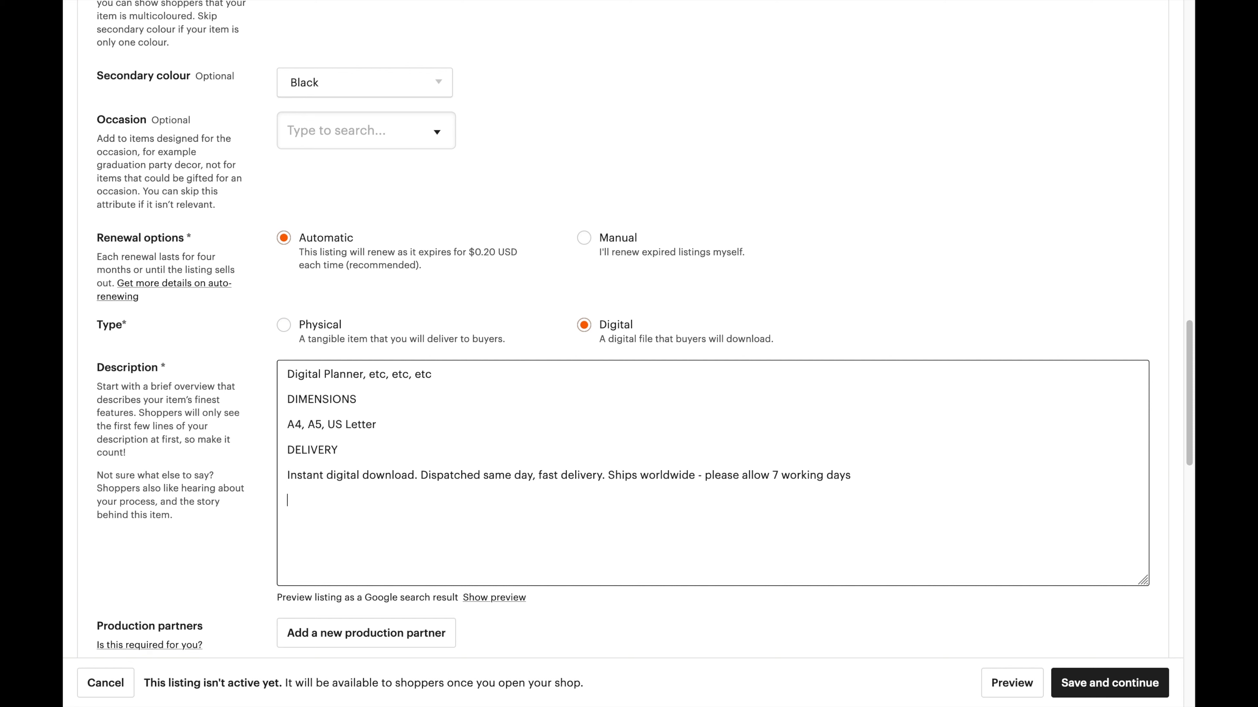
Add an ECO note about printing only what's needed and a QUESTIONS note saying 'please just ask'.
{"action": "type", "text": "ECO"}
{"action": "type", "text": "Only print"}
{"action": "type", "text": " what you need"}
{"action": "type", "text": " to save on p"}
{"action": "type", "text": "aper "}
{"action": "type", "text": "and toner"}
{"action": "key", "text": "Return"}
{"action": "key", "text": "Return"}
{"action": "type", "text": "QUESTIONS"}
{"action": "key", "text": "Return"}
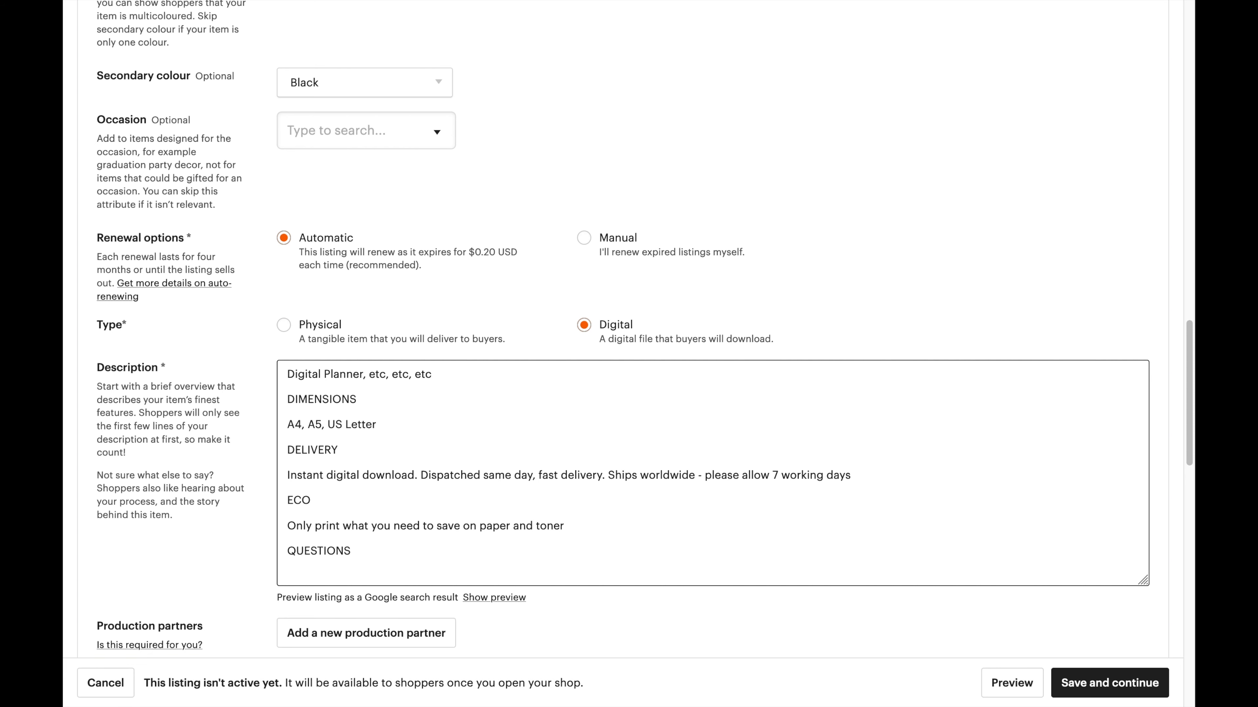
{"action": "scroll", "coordinate": [644, 347], "scroll_direction": "down", "scroll_amount": 1}
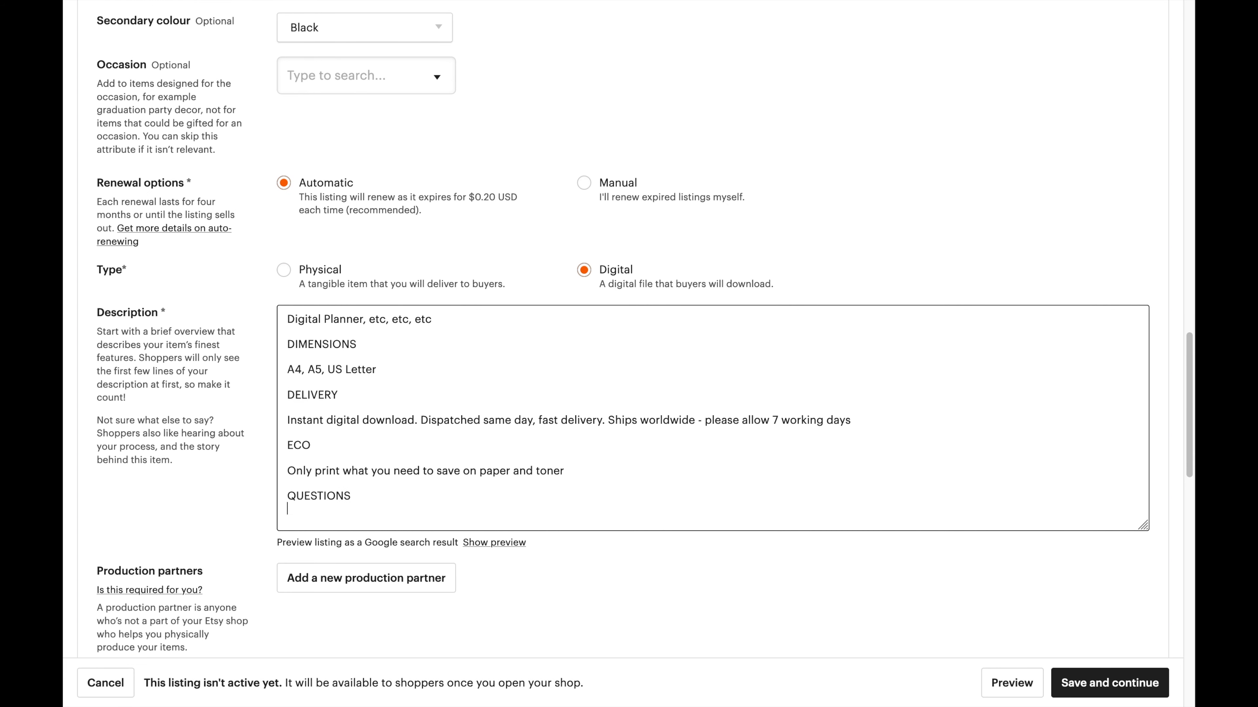
{"action": "type", "text": "If you have any questions please just ask"}
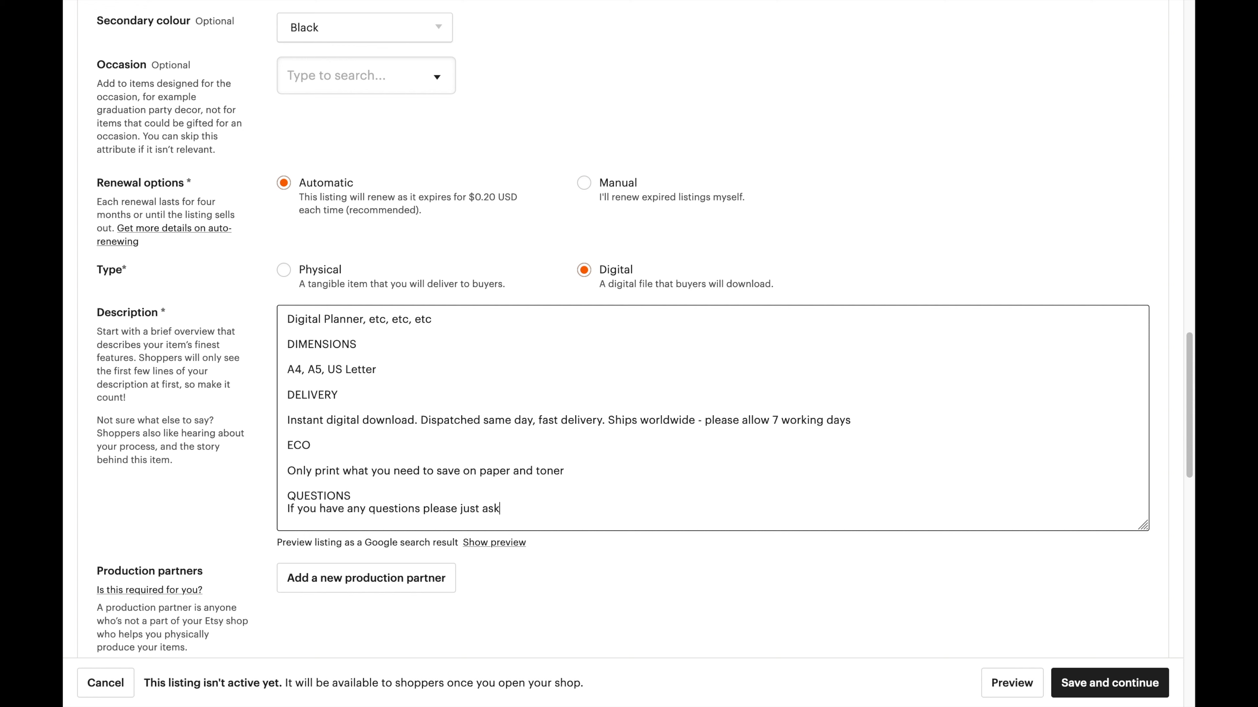
{"action": "scroll", "coordinate": [477, 471], "scroll_direction": "down", "scroll_amount": 7}
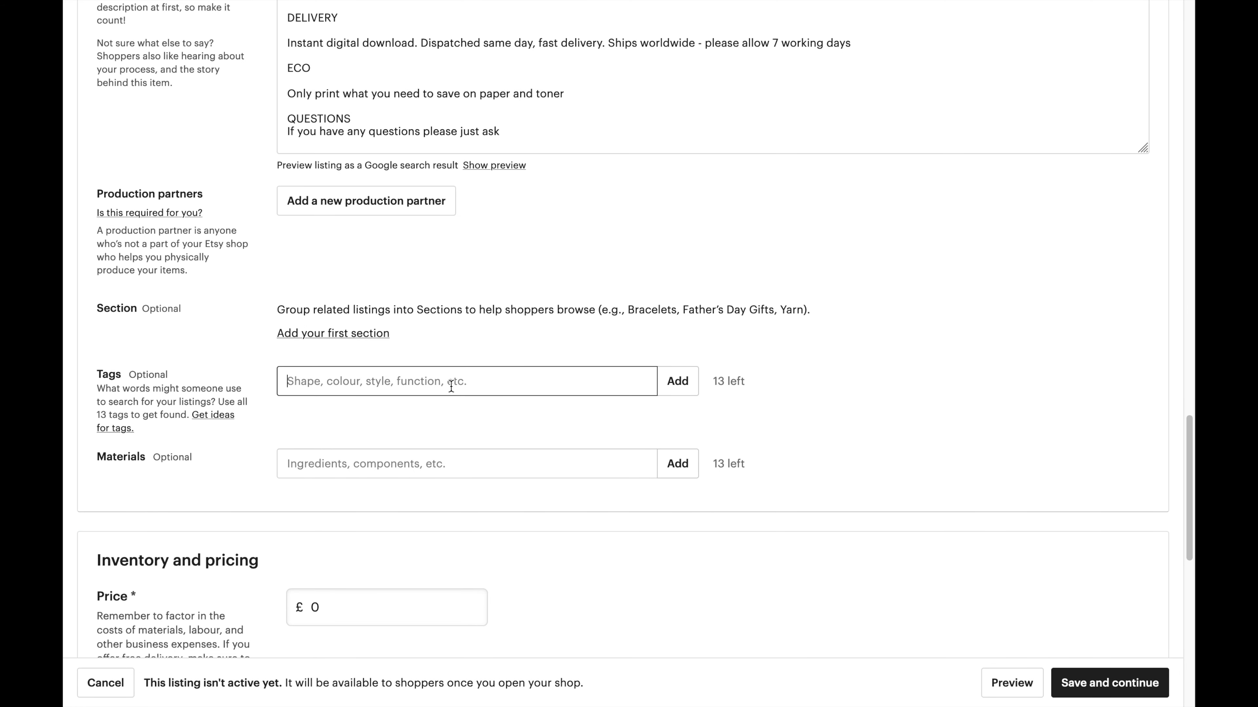
Skip adding a production partner and create a shop section named Planners.
{"action": "left_click", "coordinate": [385, 209]}
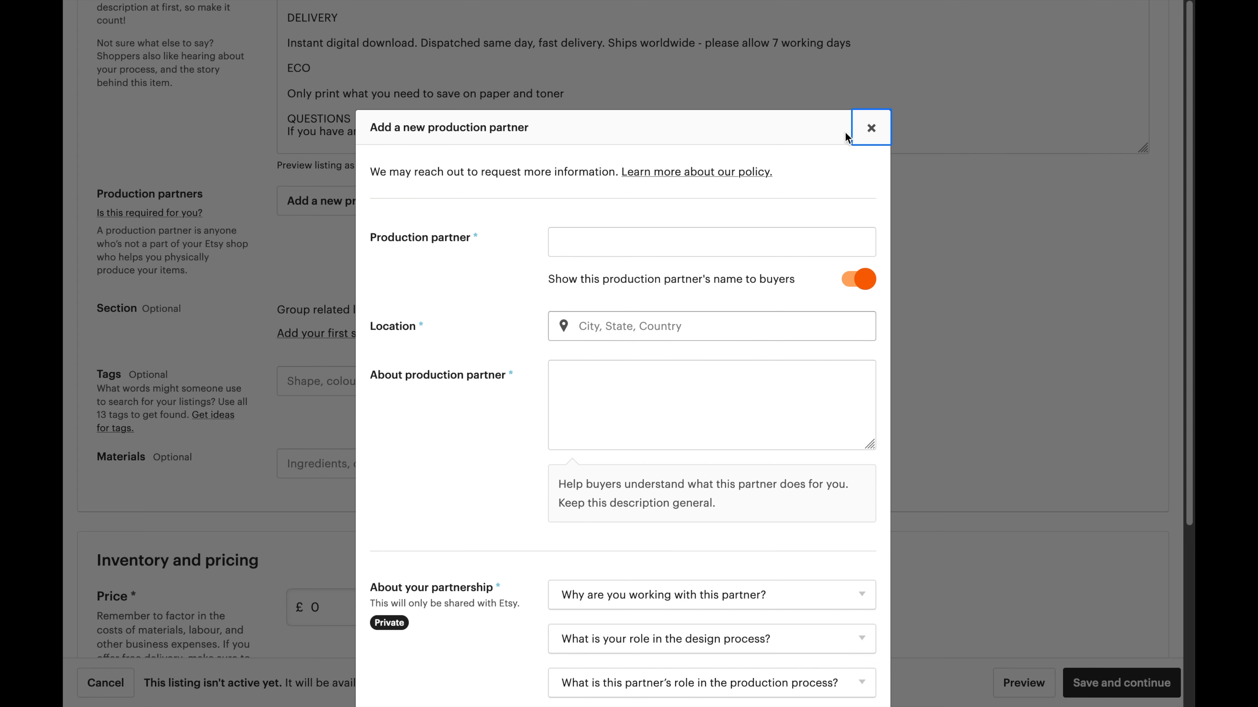
{"action": "left_click", "coordinate": [870, 130]}
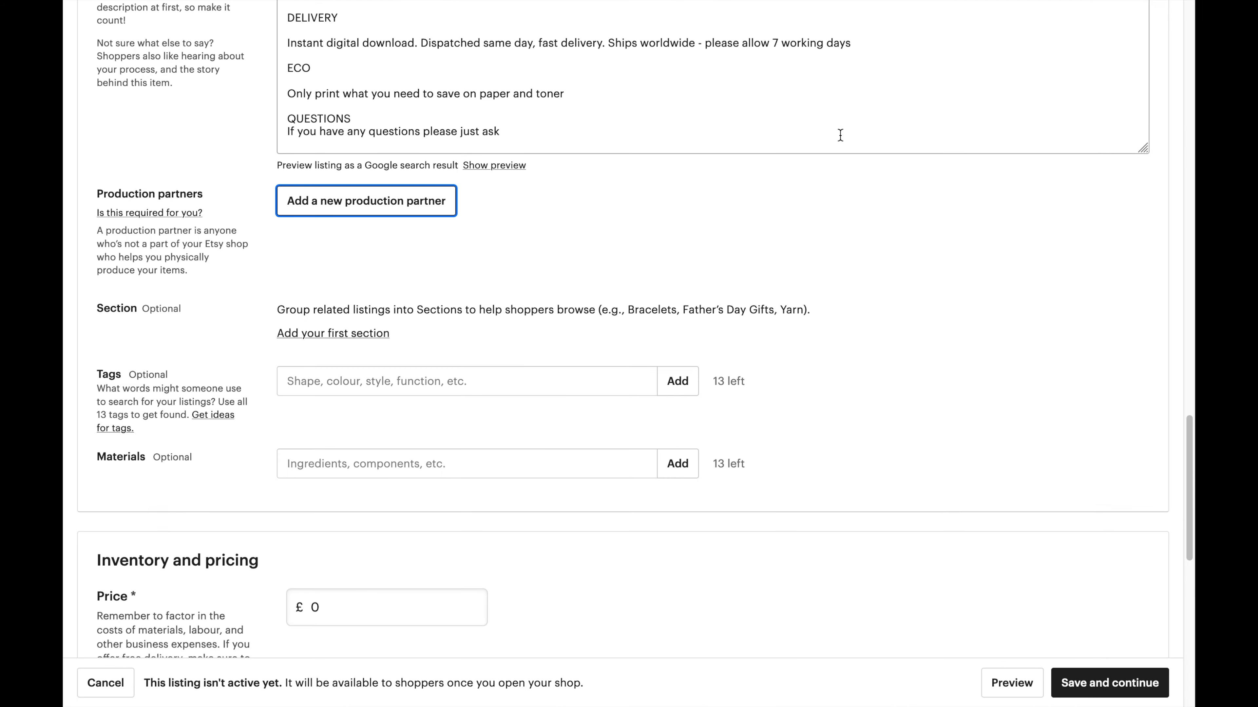
{"action": "left_click", "coordinate": [358, 338]}
{"action": "left_click", "coordinate": [585, 374]}
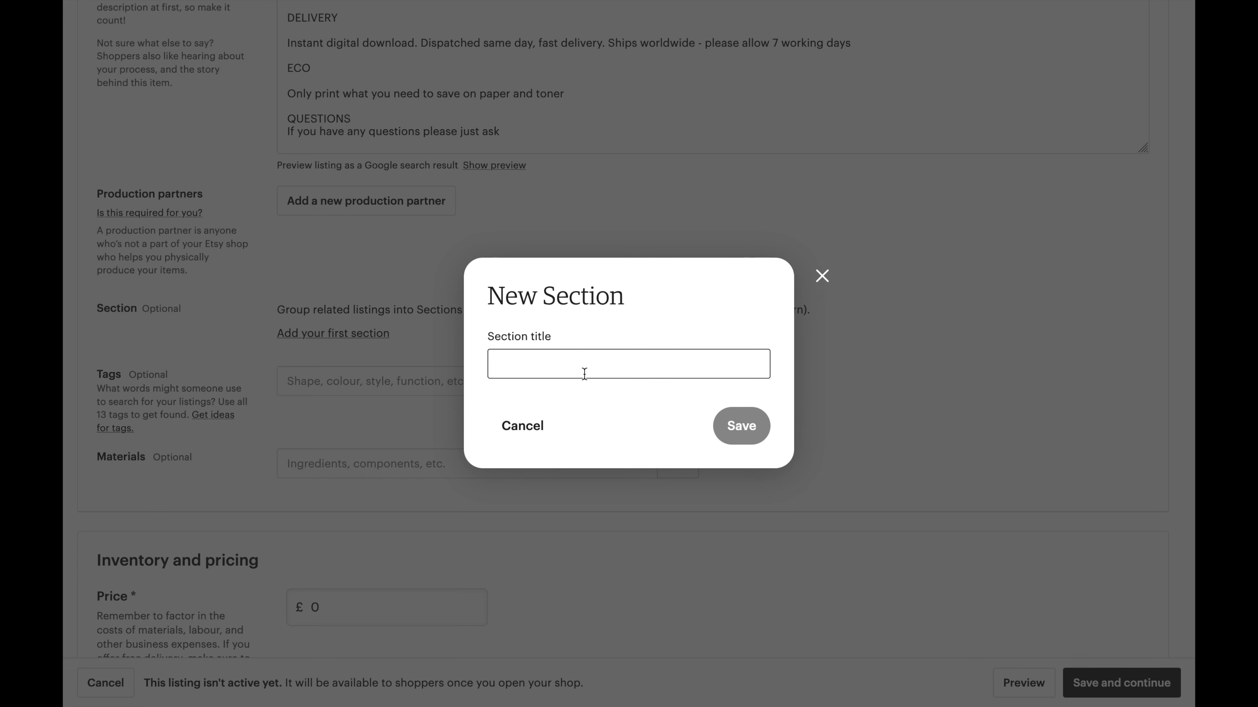
{"action": "type", "text": "Patt"}
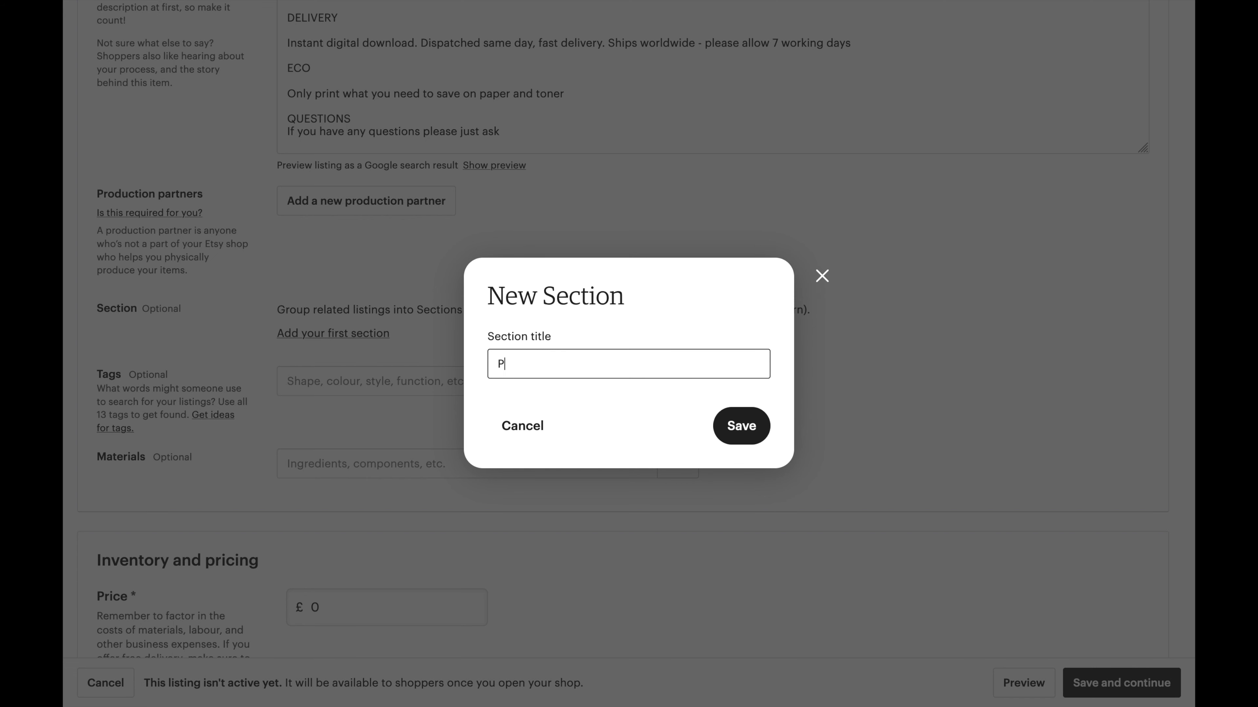
{"action": "key", "text": "BackSpace"}
{"action": "key", "text": "BackSpace"}
{"action": "key", "text": "BackSpace"}
{"action": "key", "text": "BackSpace"}
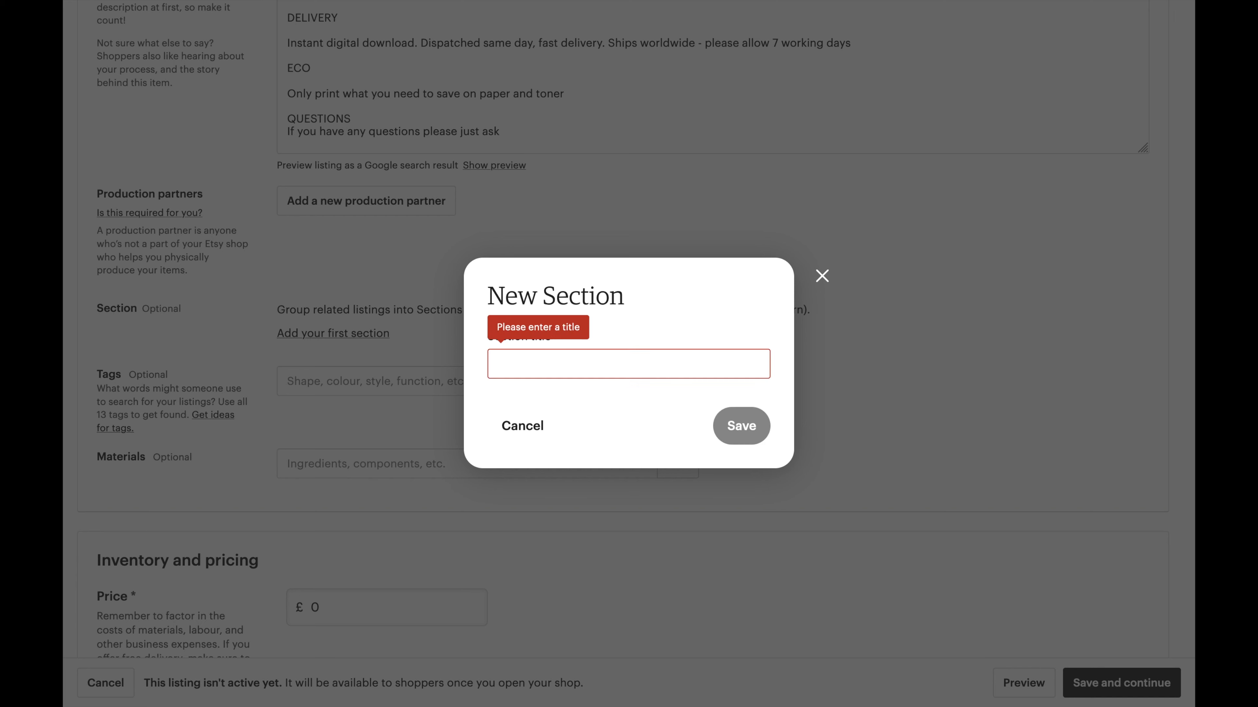
{"action": "type", "text": "Planners"}
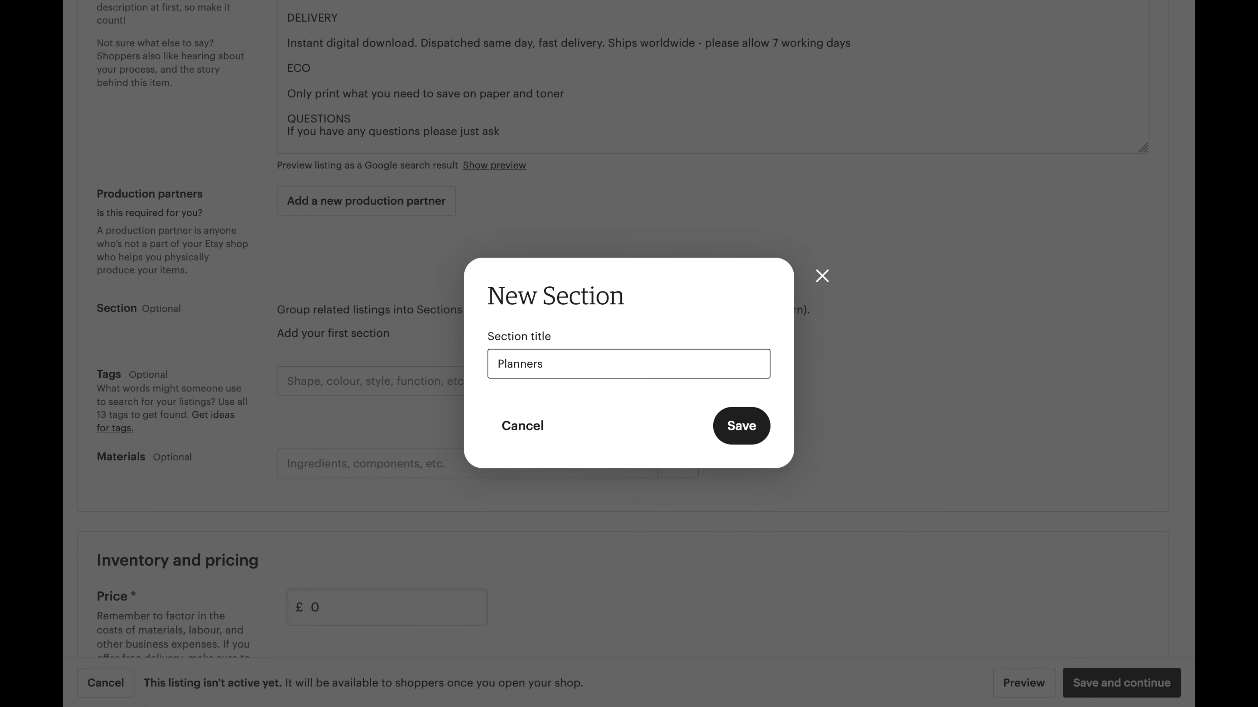
{"action": "left_click", "coordinate": [726, 438]}
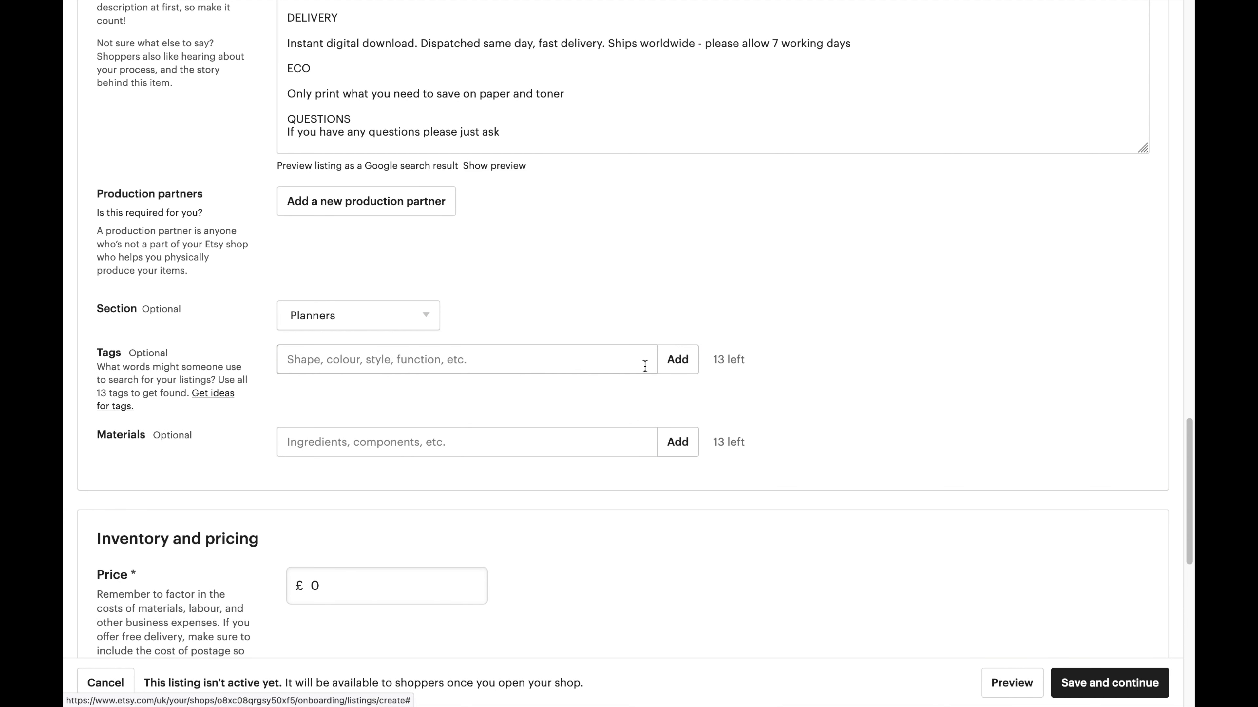
Create a second shop section named Diary.
{"action": "left_click", "coordinate": [376, 322]}
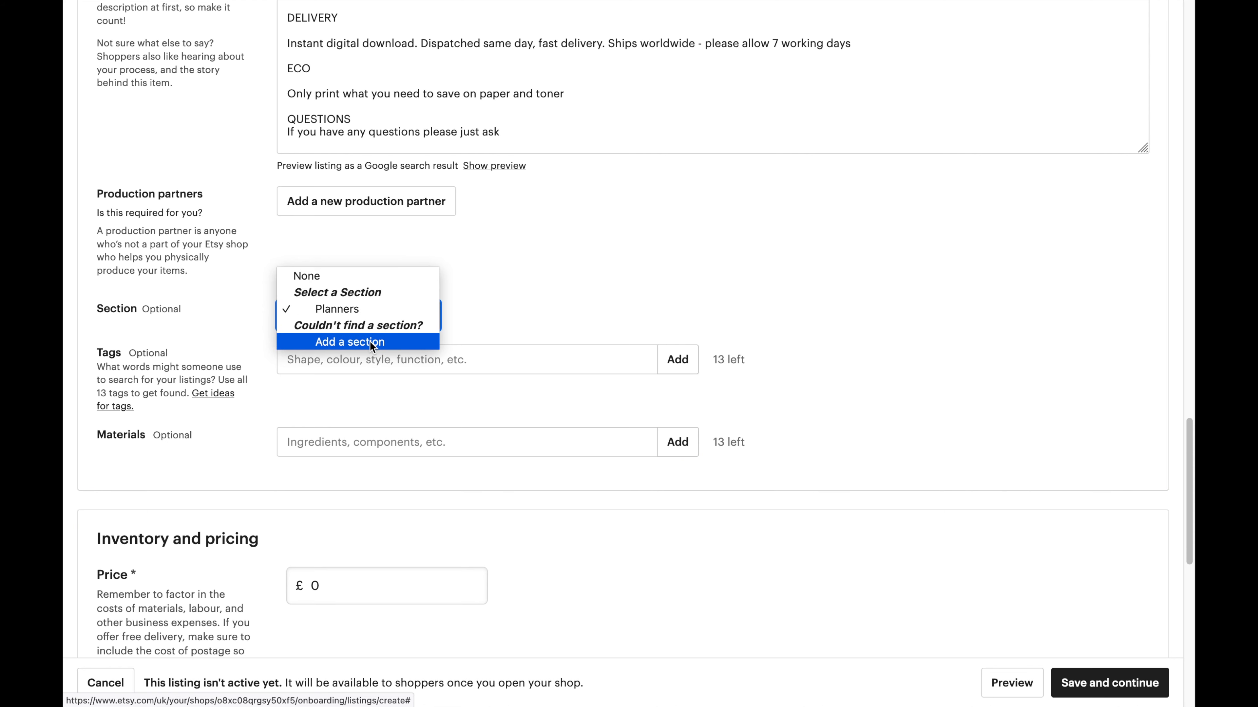
{"action": "left_click", "coordinate": [528, 304]}
{"action": "left_click", "coordinate": [409, 311]}
{"action": "left_click", "coordinate": [381, 341]}
{"action": "left_click", "coordinate": [560, 352]}
{"action": "type", "text": "Diary"}
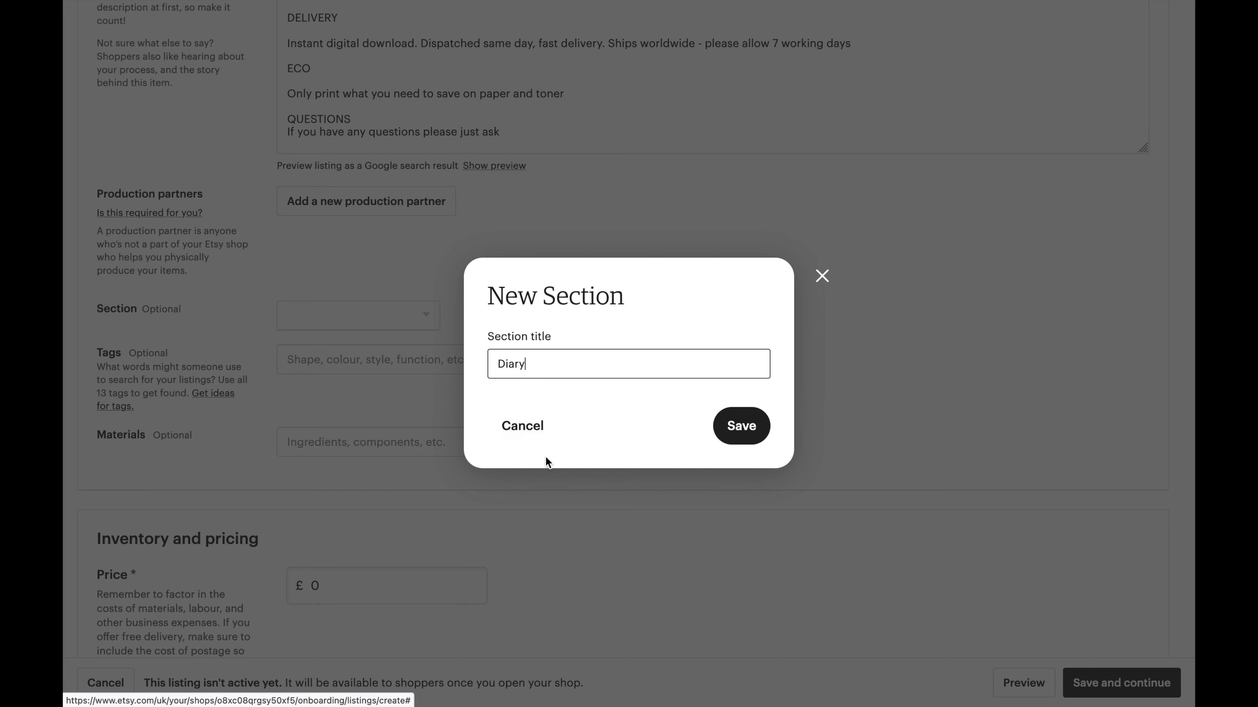
{"action": "left_click", "coordinate": [762, 429]}
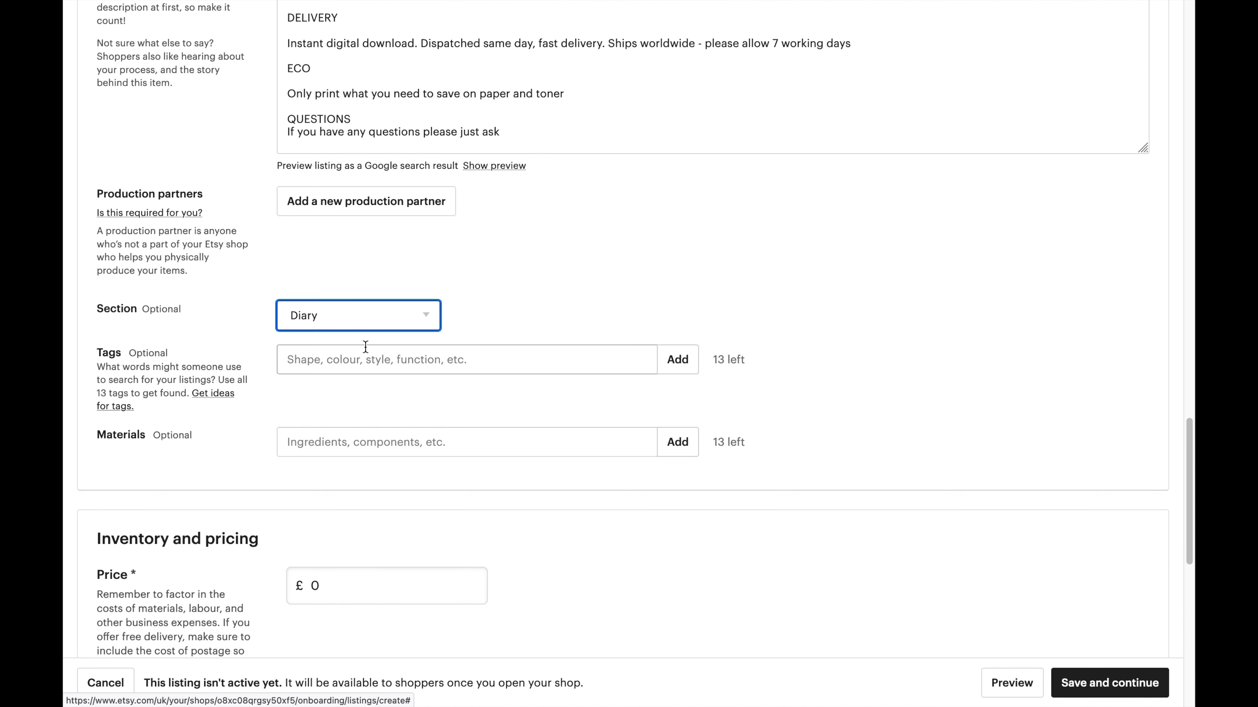
File the listing under the Planners section.
{"action": "left_click", "coordinate": [355, 327]}
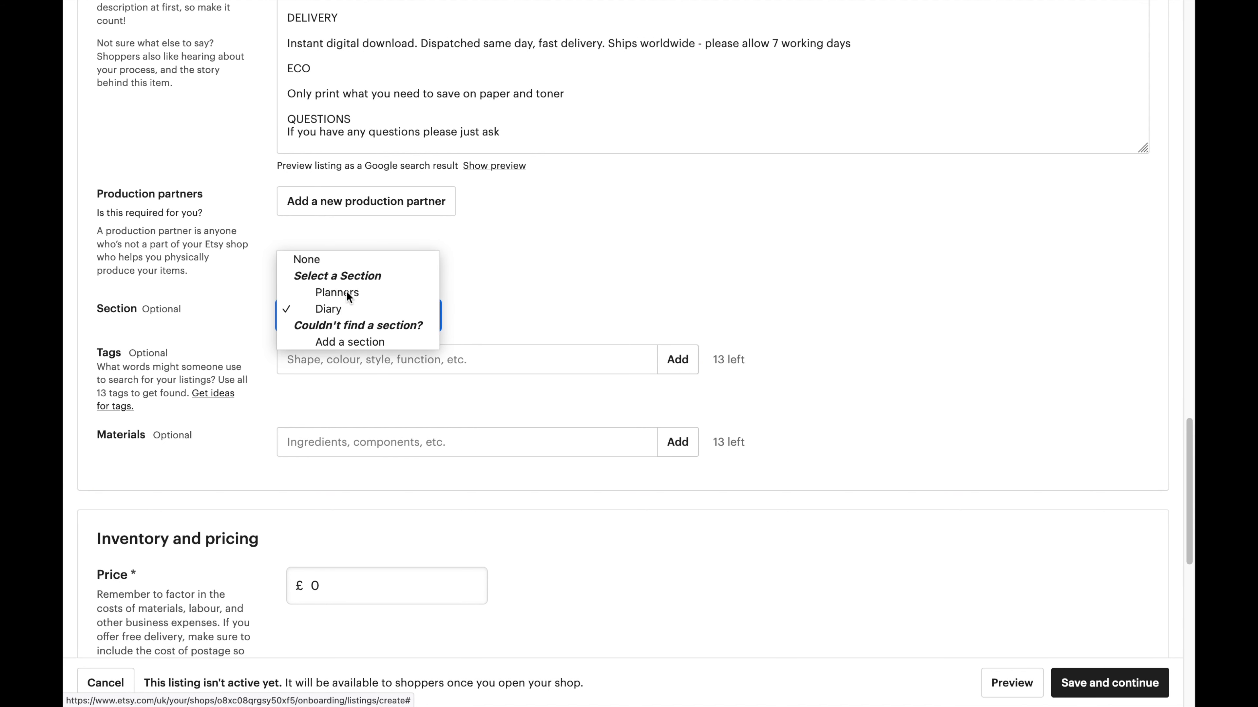
{"action": "left_click", "coordinate": [399, 292]}
{"action": "left_click", "coordinate": [431, 306]}
{"action": "left_click", "coordinate": [471, 279]}
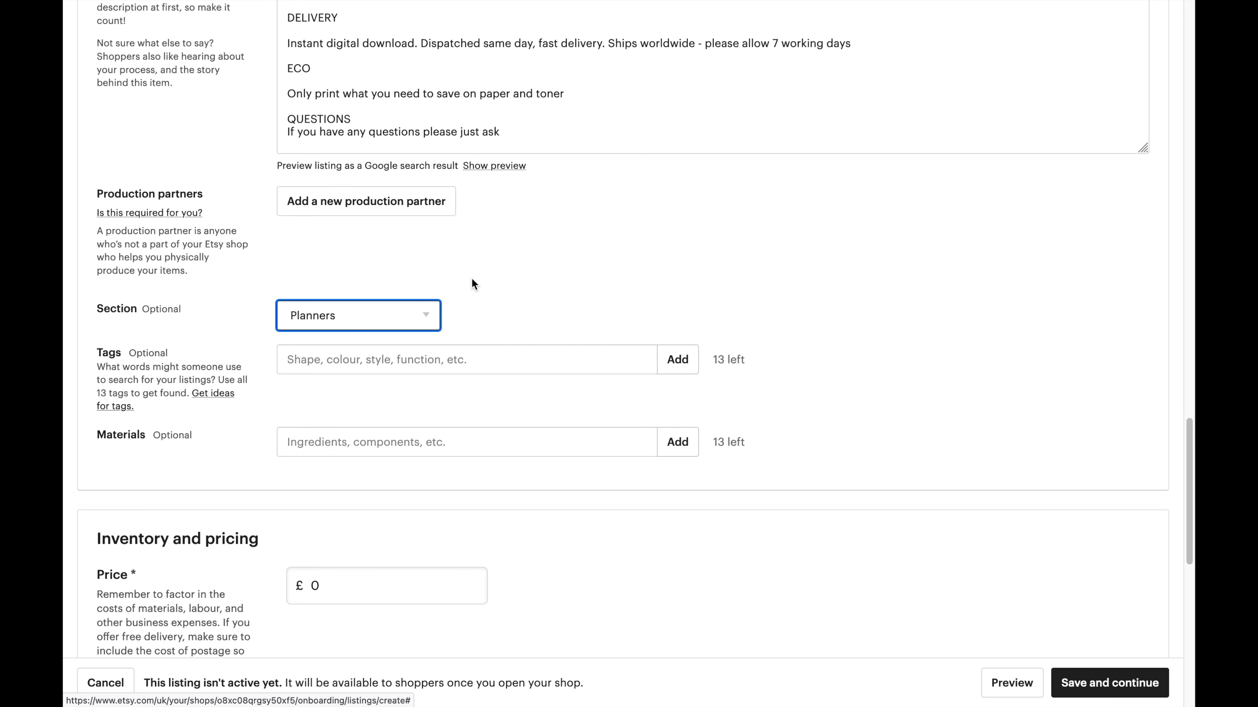
{"action": "left_click", "coordinate": [450, 360]}
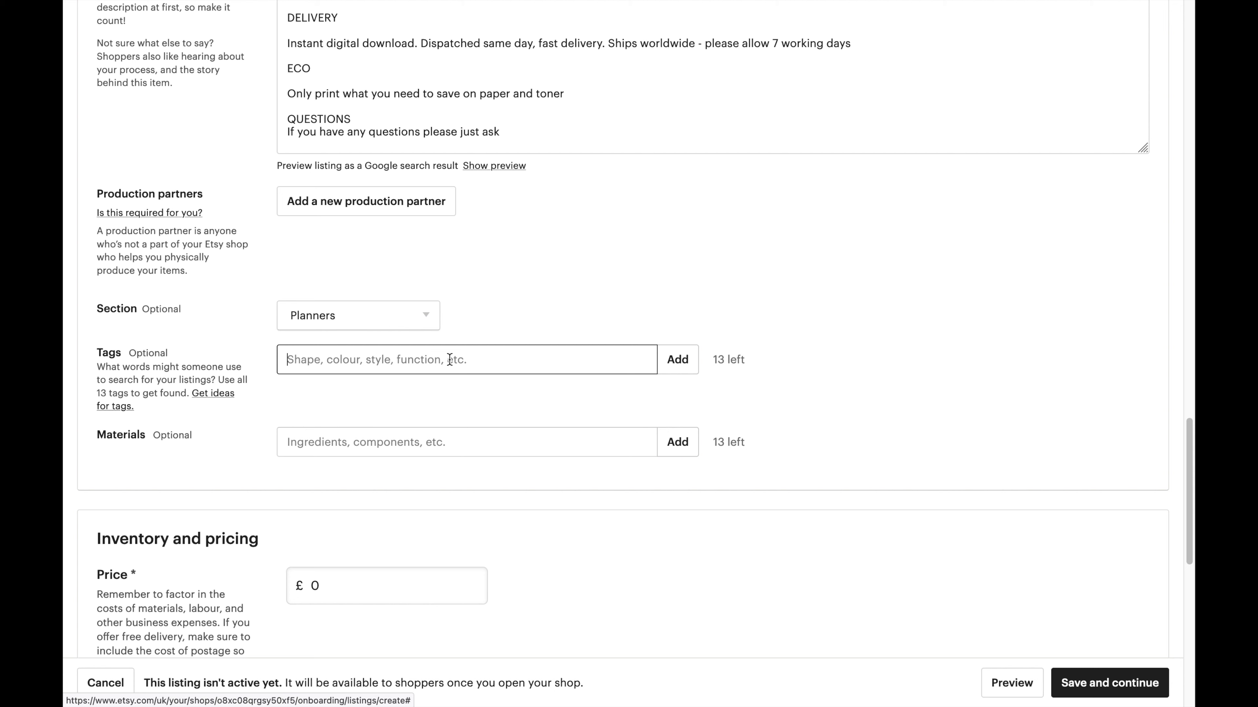
Add the tags 'digital download' and 'download planner'.
{"action": "type", "text": "digit"}
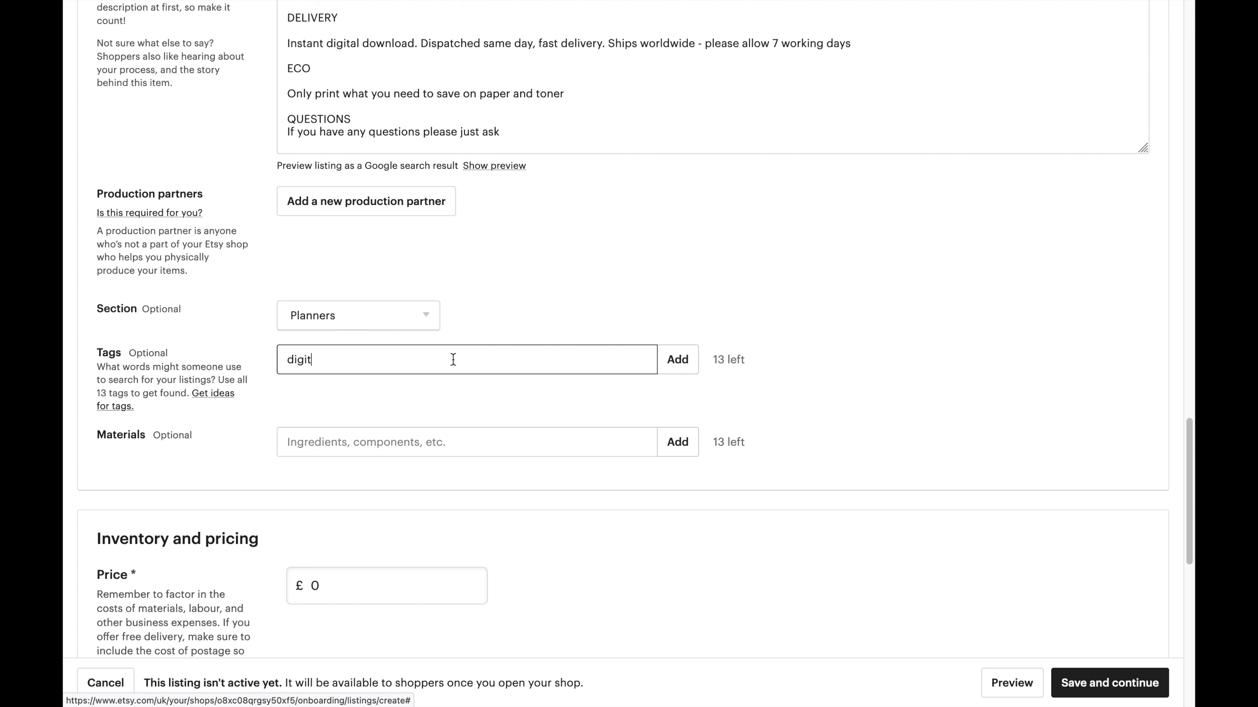
{"action": "type", "text": "al download planner, dig"}
{"action": "key", "text": "BackSpace"}
{"action": "key", "text": "BackSpace"}
{"action": "key", "text": "BackSpace"}
{"action": "key", "text": "BackSpace"}
{"action": "key", "text": "BackSpace"}
{"action": "left_click", "coordinate": [678, 360]}
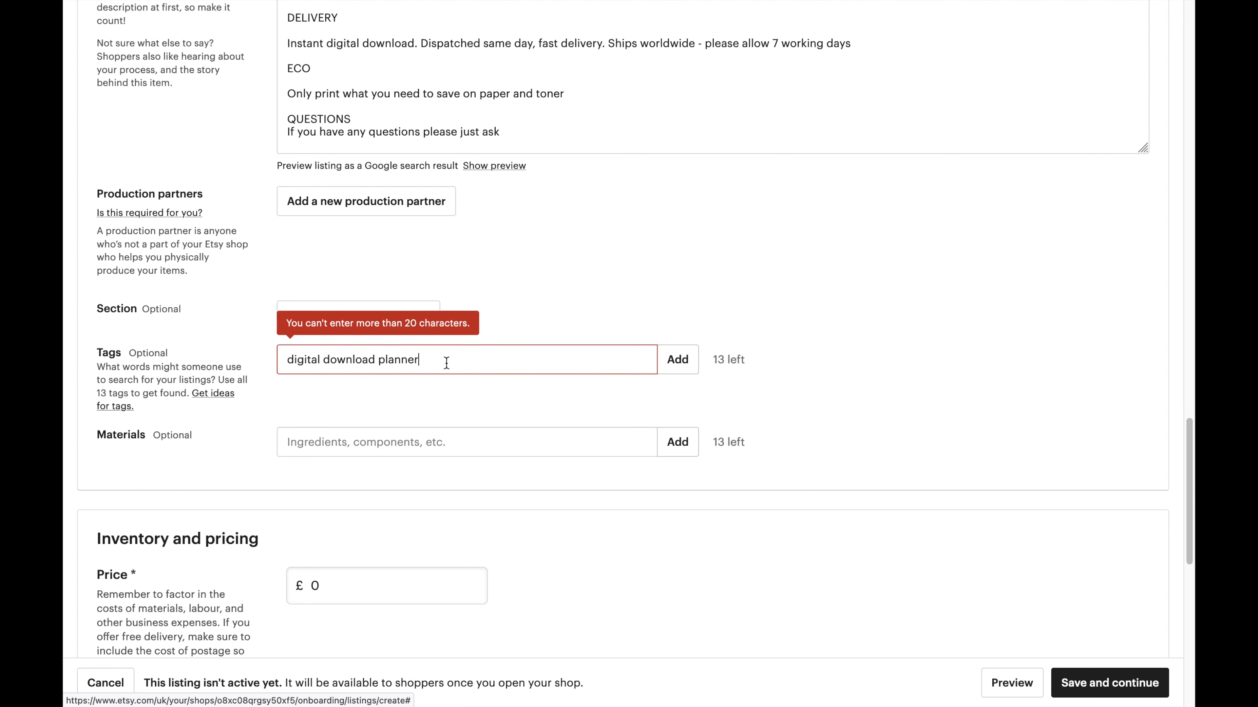
{"action": "key", "text": "shift+alt+Left"}
{"action": "key", "text": "BackSpace"}
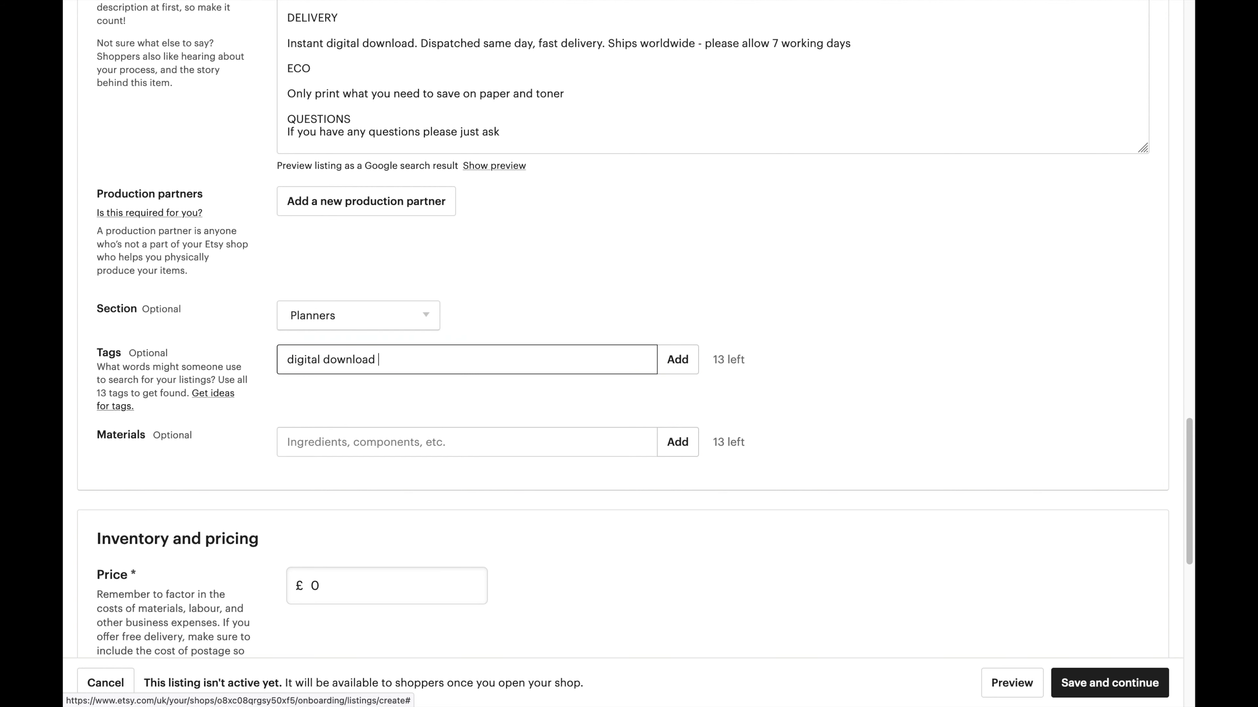
{"action": "left_click", "coordinate": [673, 369]}
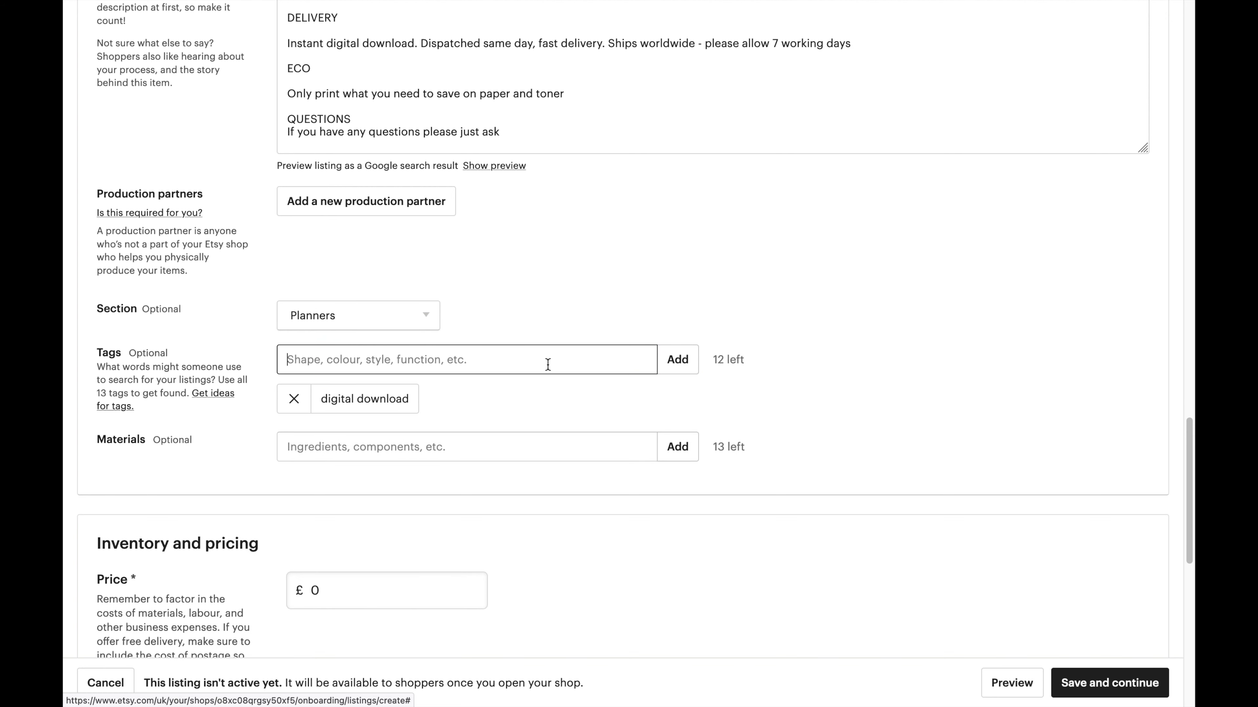
{"action": "type", "text": "do"}
{"action": "type", "text": "wna"}
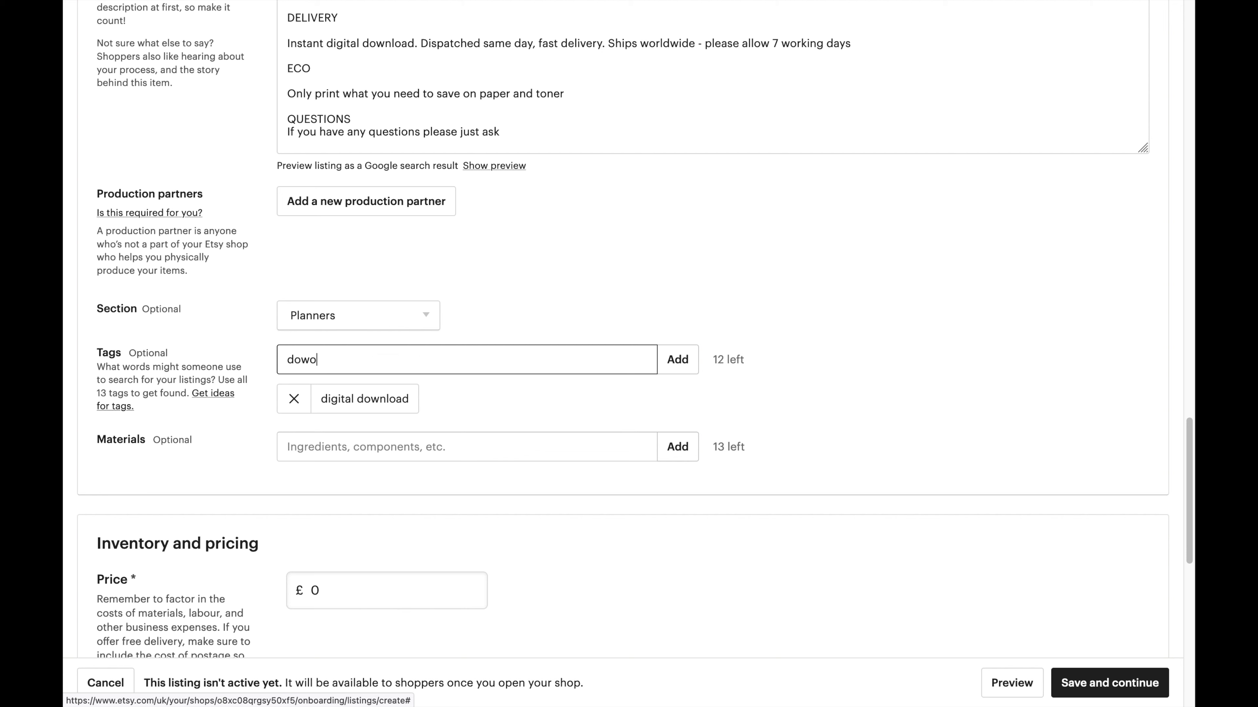
{"action": "key", "text": "BackSpace"}
{"action": "type", "text": "adl"}
{"action": "key", "text": "BackSpace"}
{"action": "key", "text": "BackSpace"}
{"action": "key", "text": "BackSpace"}
{"action": "type", "text": "load planner"}
{"action": "left_click", "coordinate": [691, 363]}
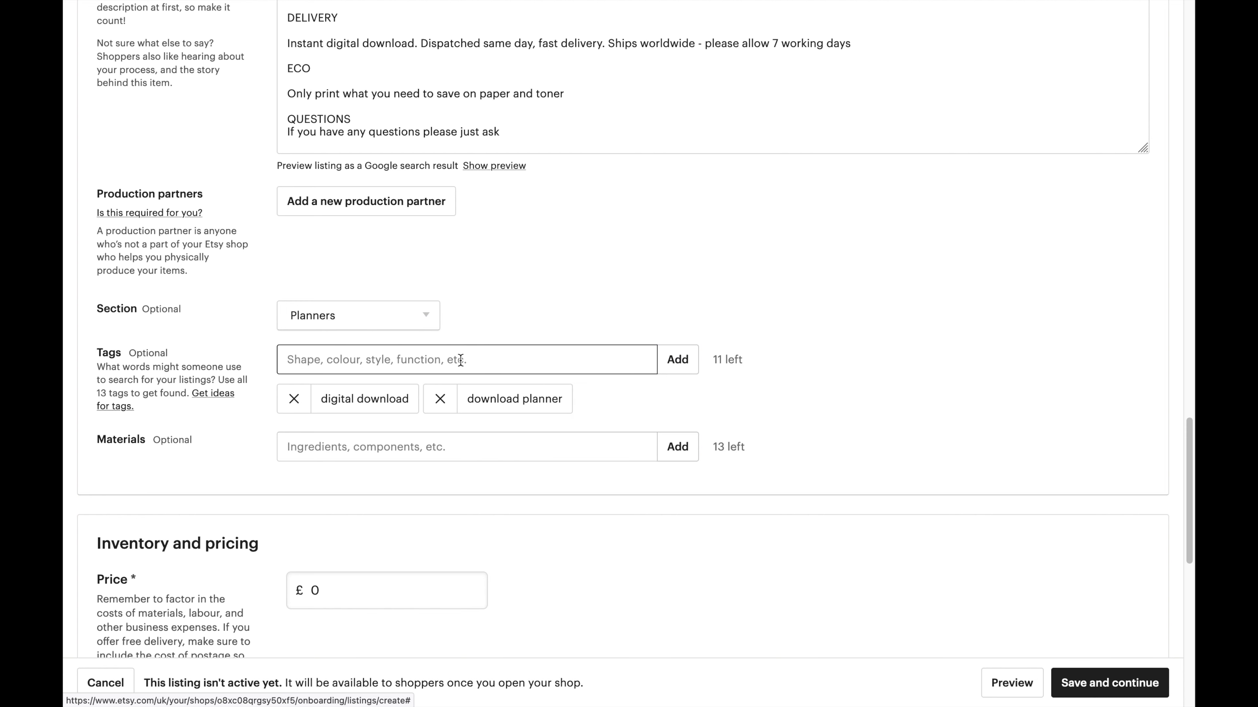
Add the tags 'A4 planner' and 'A5 planner'.
{"action": "type", "text": "A4 planner"}
{"action": "key", "text": "ctrl+a"}
{"action": "left_click", "coordinate": [686, 360]}
{"action": "type", "text": "A4 planner"}
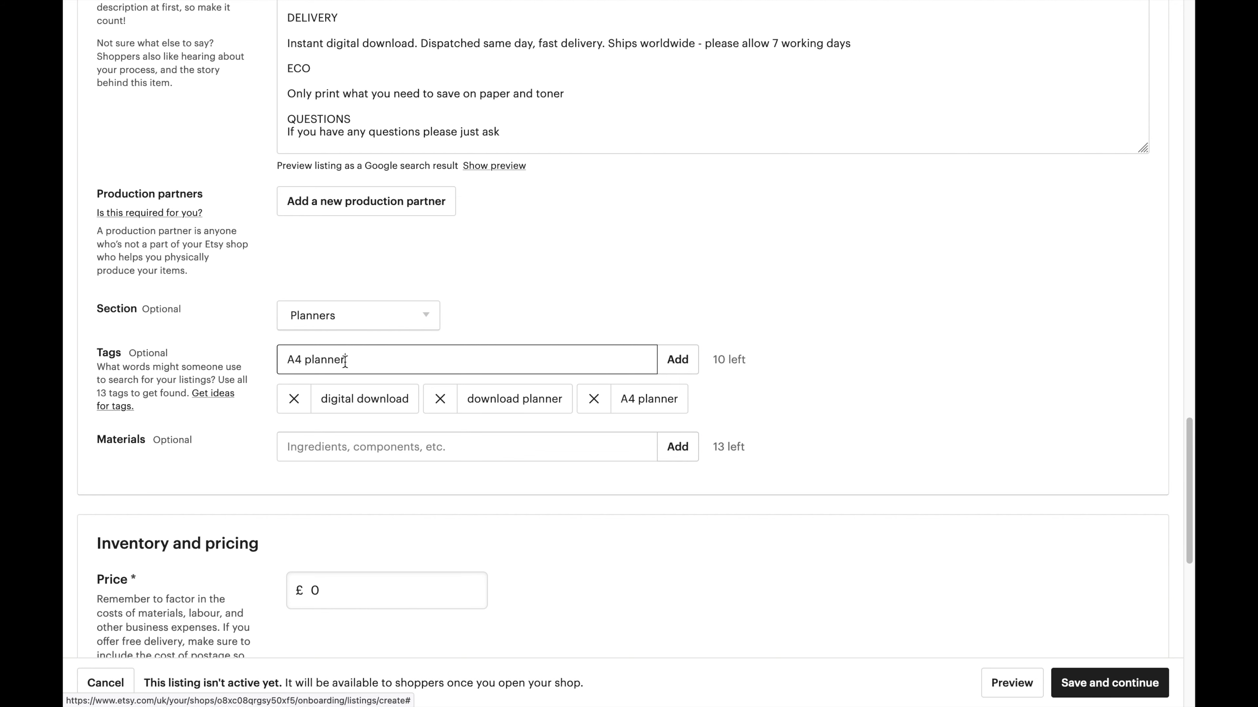
{"action": "left_click", "coordinate": [299, 356]}
{"action": "key", "text": "BackSpace"}
{"action": "type", "text": "5"}
{"action": "left_click", "coordinate": [693, 360]}
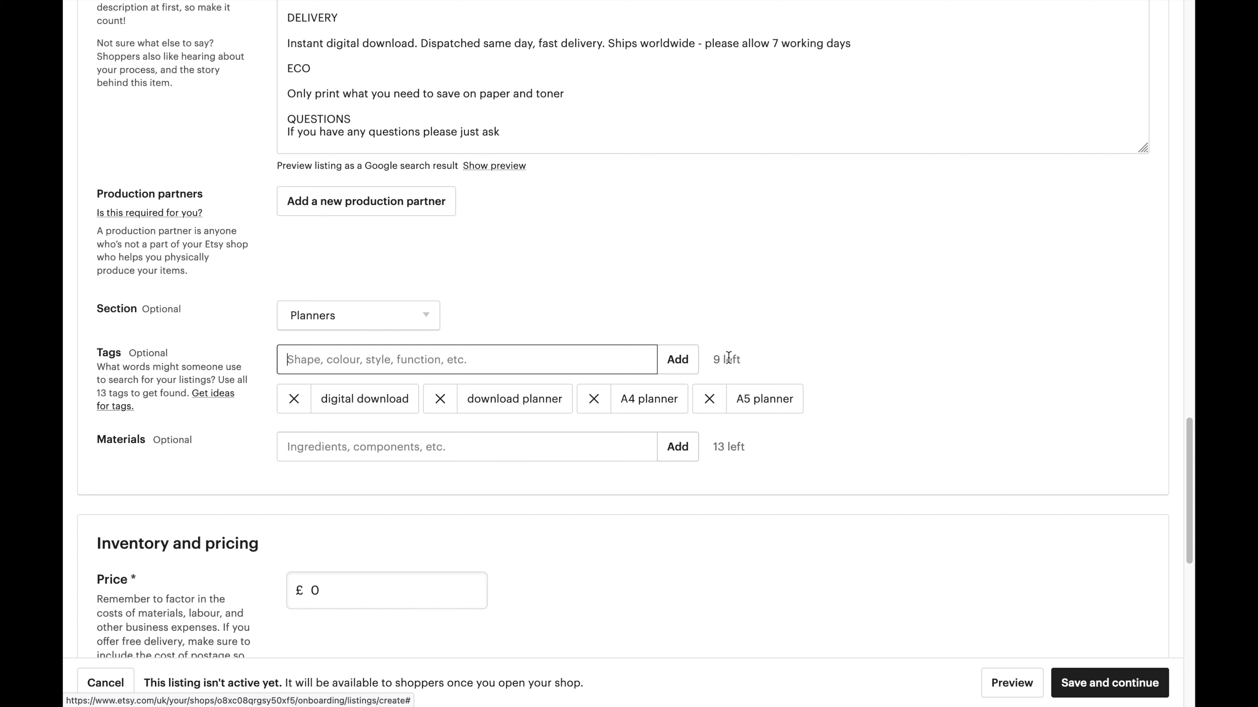
List Paper as the listing's material.
{"action": "left_click", "coordinate": [565, 434]}
{"action": "type", "text": "Paper"}
{"action": "key", "text": "BackSpace"}
{"action": "key", "text": "BackSpace"}
{"action": "key", "text": "BackSpace"}
{"action": "key", "text": "BackSpace"}
{"action": "type", "text": "aper"}
{"action": "left_click", "coordinate": [694, 450]}
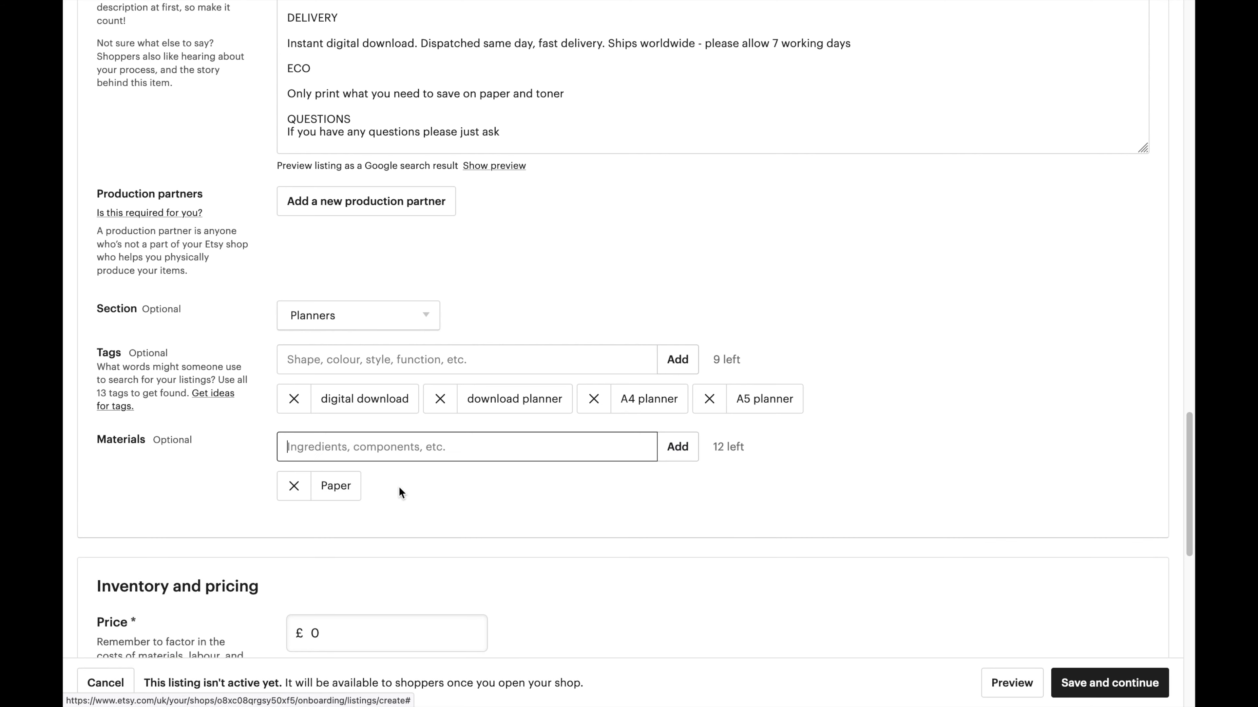
Set the listing price to £1.99.
{"action": "scroll", "coordinate": [379, 533], "scroll_direction": "down", "scroll_amount": 5}
{"action": "scroll", "coordinate": [412, 494], "scroll_direction": "down", "scroll_amount": 2}
{"action": "left_click", "coordinate": [346, 258]}
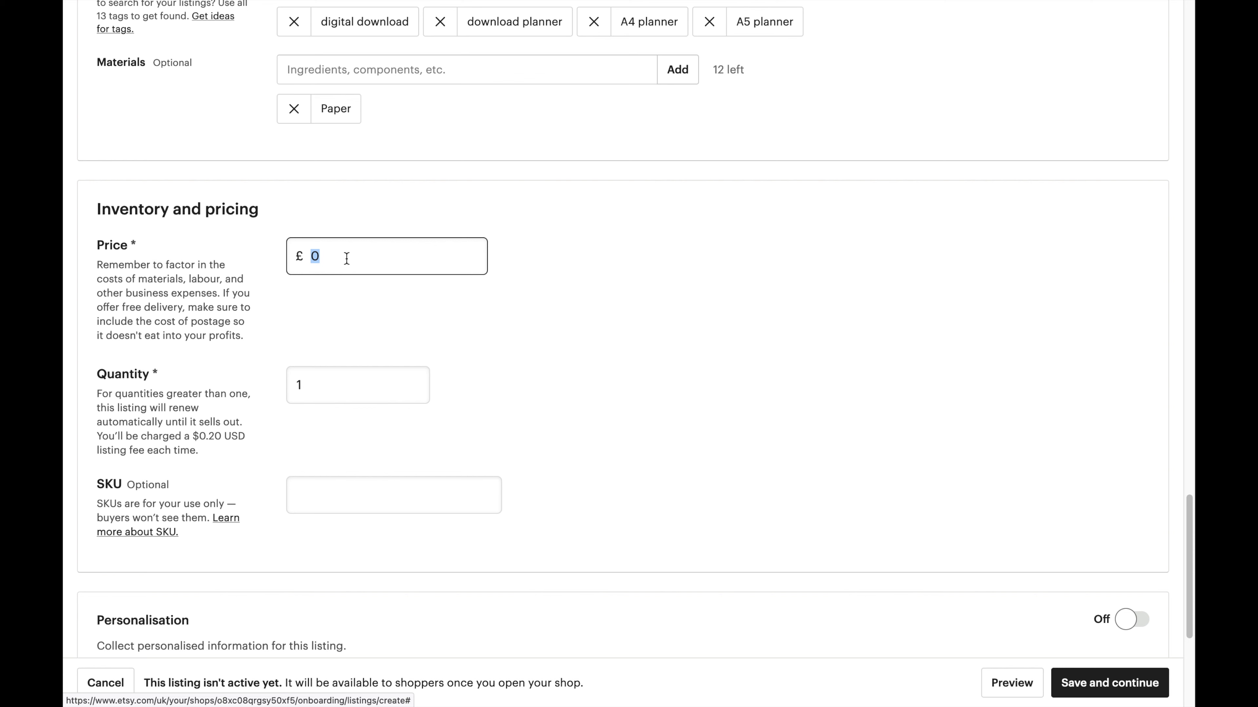
{"action": "type", "text": "2"}
{"action": "key", "text": "BackSpace"}
{"action": "type", "text": "1.99"}
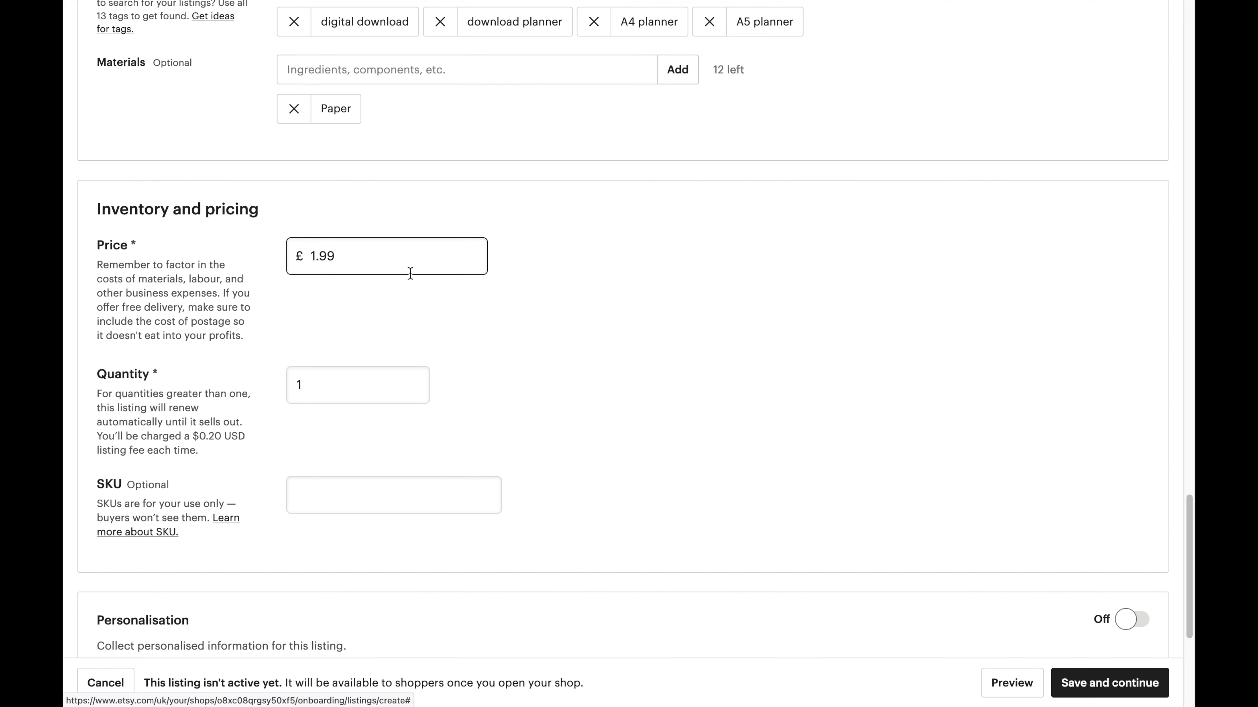
{"action": "left_click", "coordinate": [512, 325]}
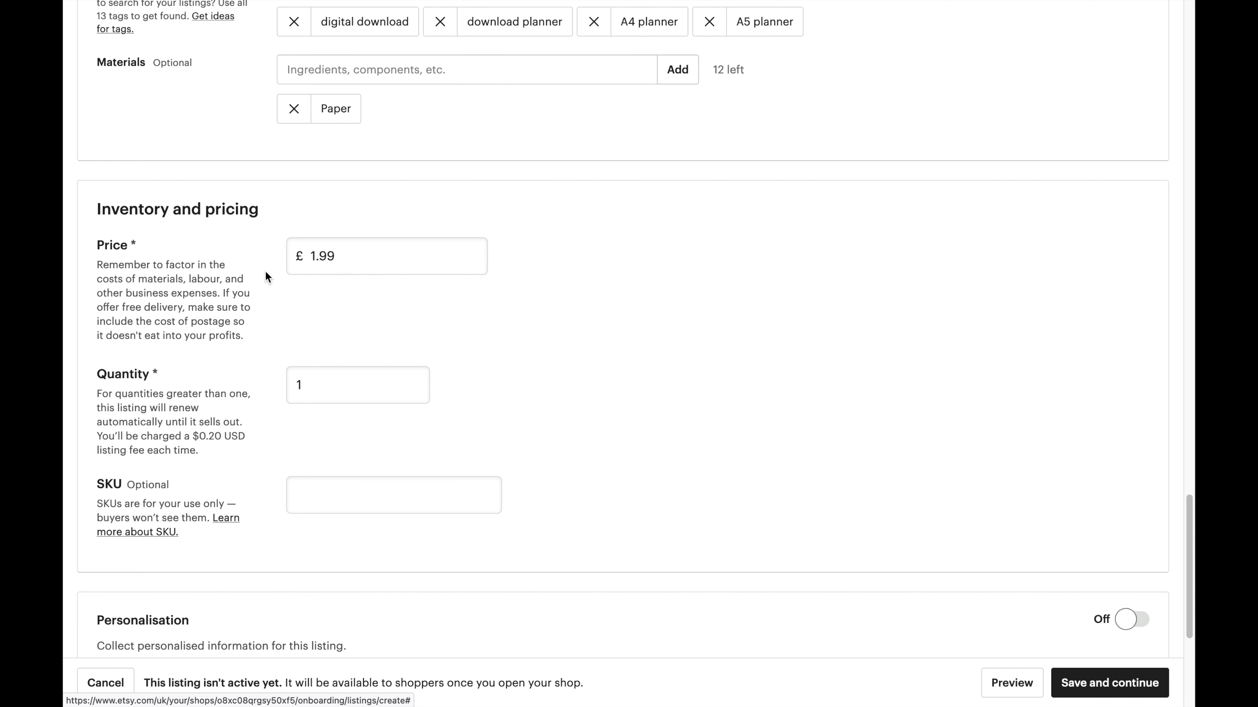
Enter 9999 as the quantity, which exceeds the 0–999 limit.
{"action": "double_click", "coordinate": [341, 382]}
{"action": "type", "text": "99999999"}
{"action": "key", "text": "BackSpace"}
{"action": "key", "text": "BackSpace"}
{"action": "key", "text": "BackSpace"}
{"action": "key", "text": "BackSpace"}
{"action": "key", "text": "BackSpace"}
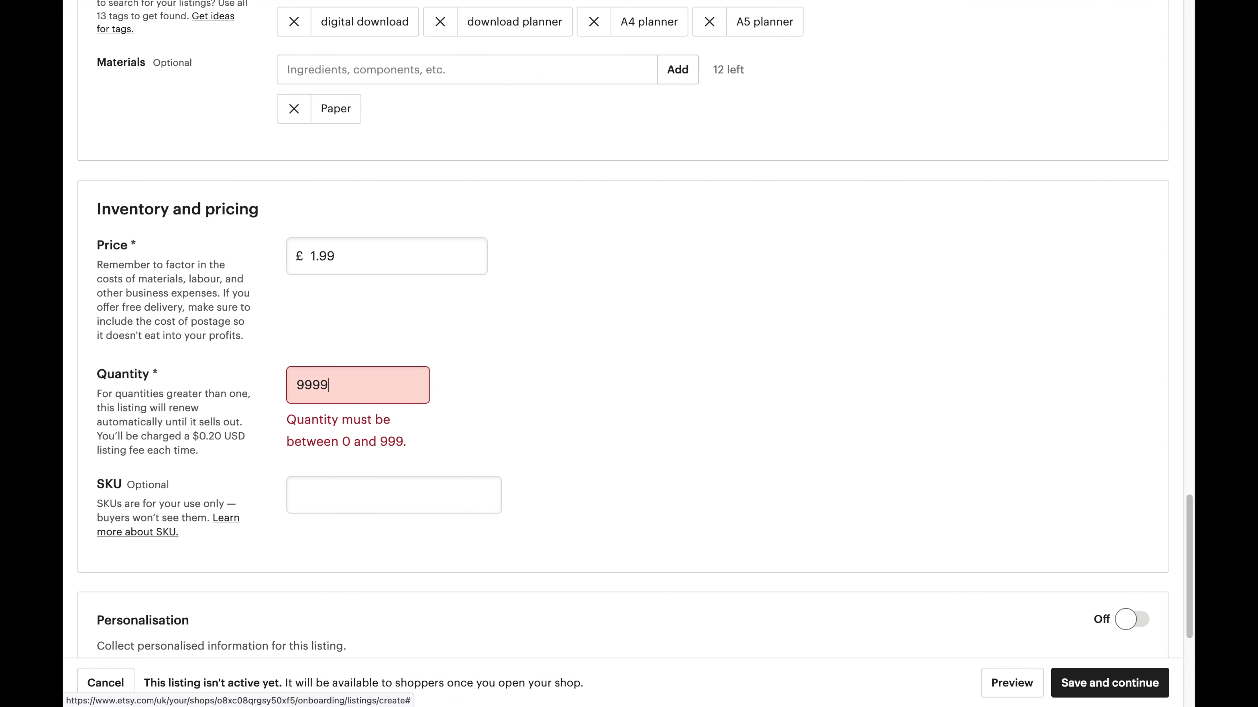
Confirm the quantity and leave personalisation turned off.
{"action": "left_click", "coordinate": [555, 360]}
{"action": "scroll", "coordinate": [556, 360], "scroll_direction": "down", "scroll_amount": 6}
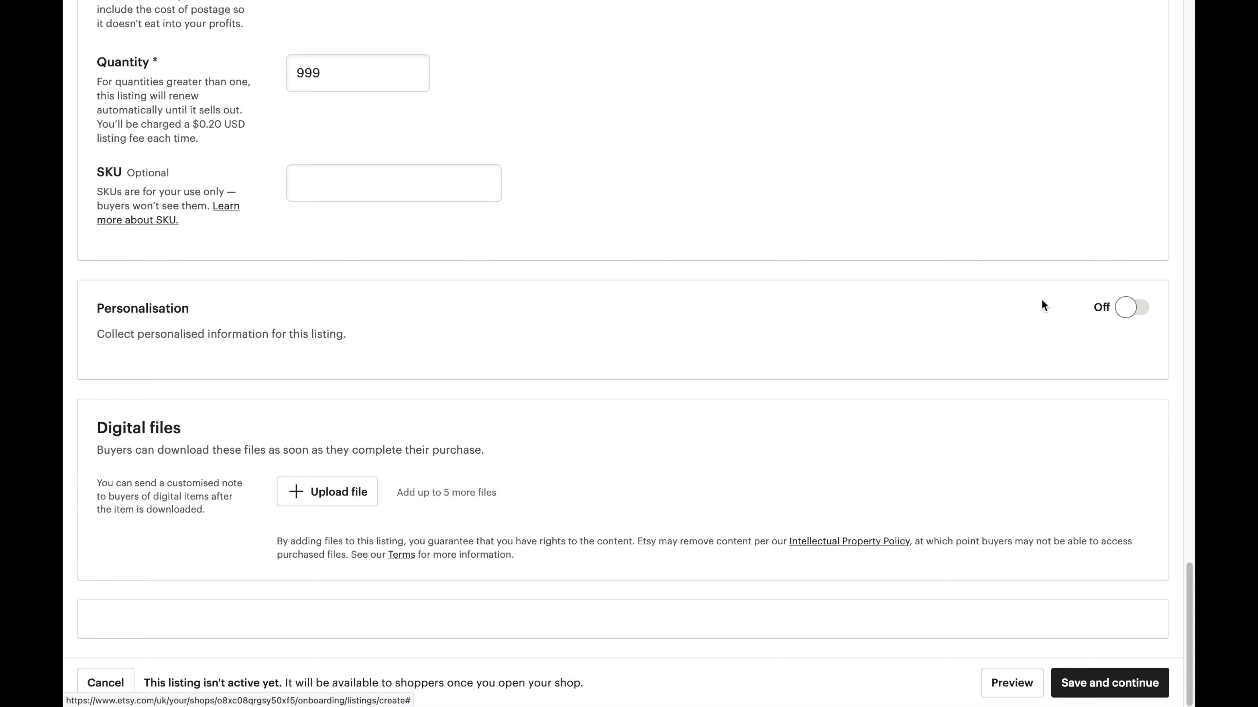
{"action": "left_click", "coordinate": [1128, 317]}
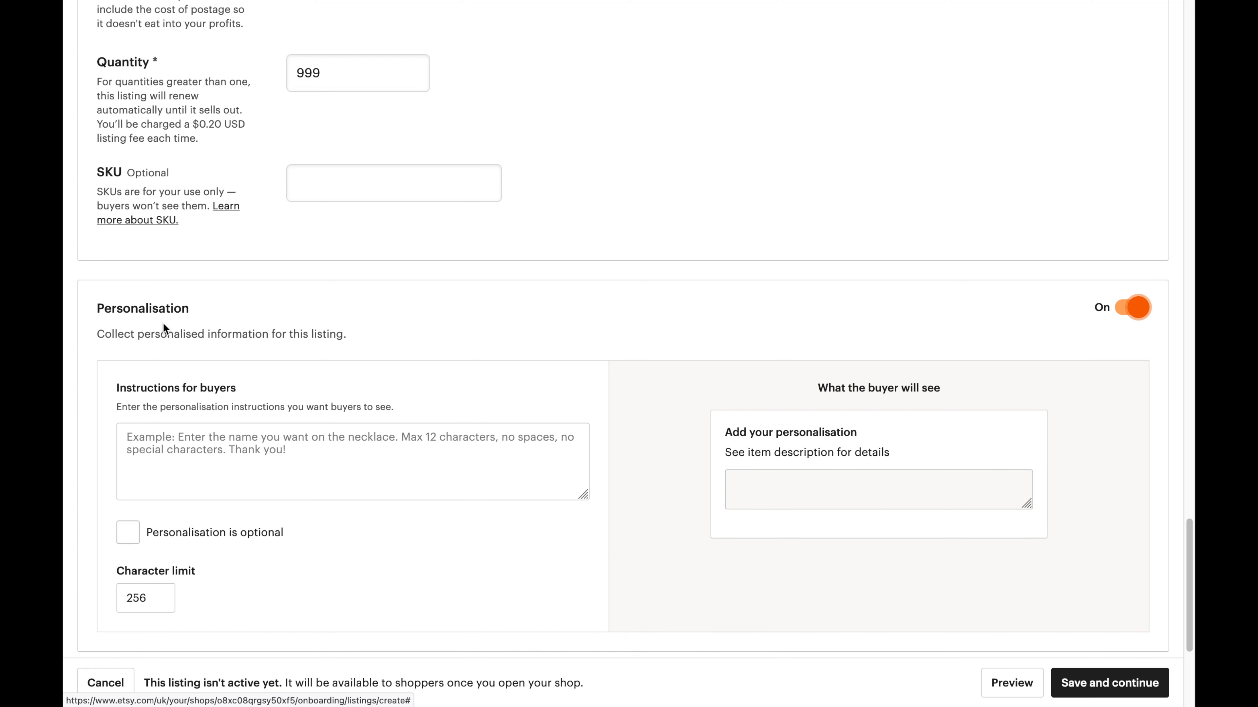
{"action": "left_click", "coordinate": [248, 441]}
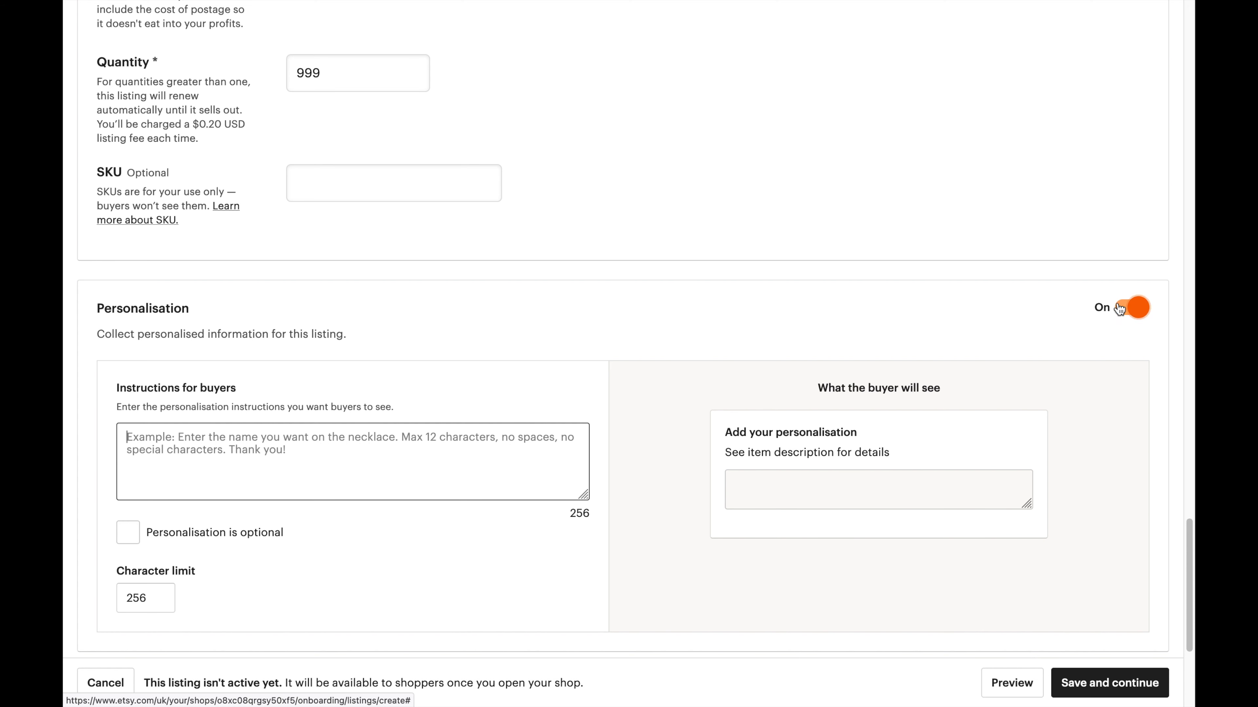
{"action": "left_click", "coordinate": [1134, 307]}
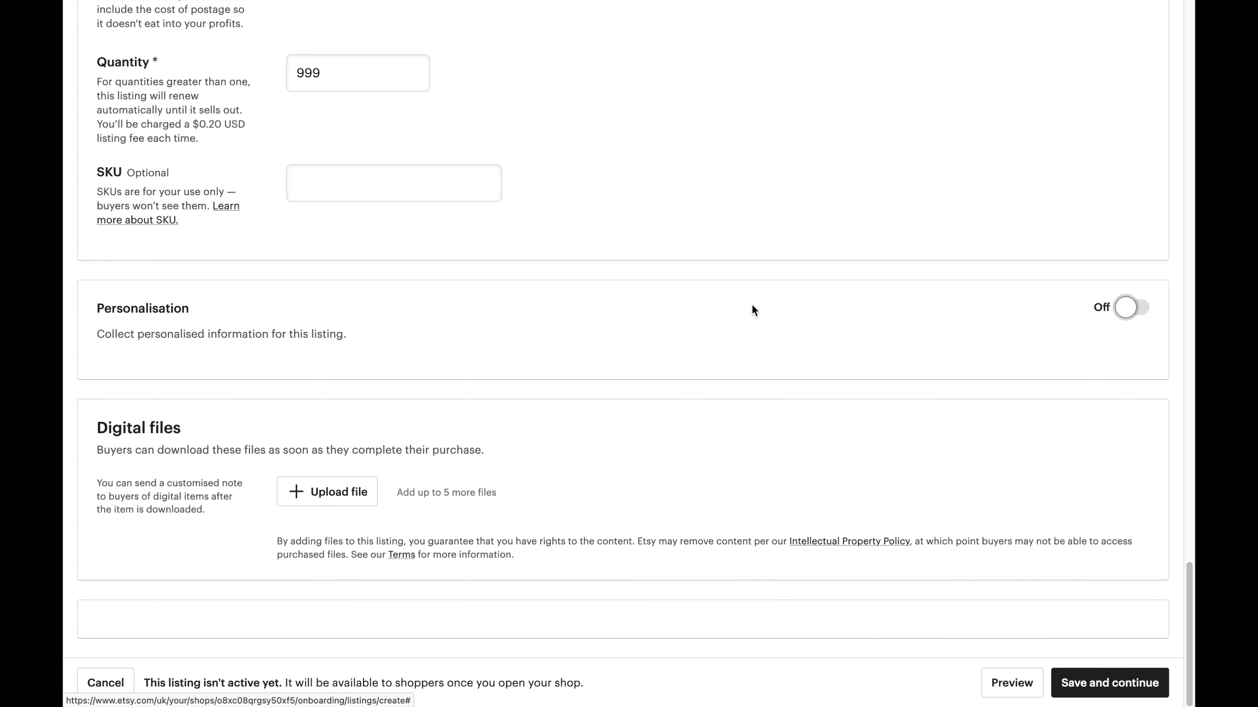
Upload the four Weekly Planner files: UK A4 JPG and PDF, US Letter JPG and PDF.
{"action": "left_click", "coordinate": [343, 492]}
{"action": "left_click", "coordinate": [546, 162]}
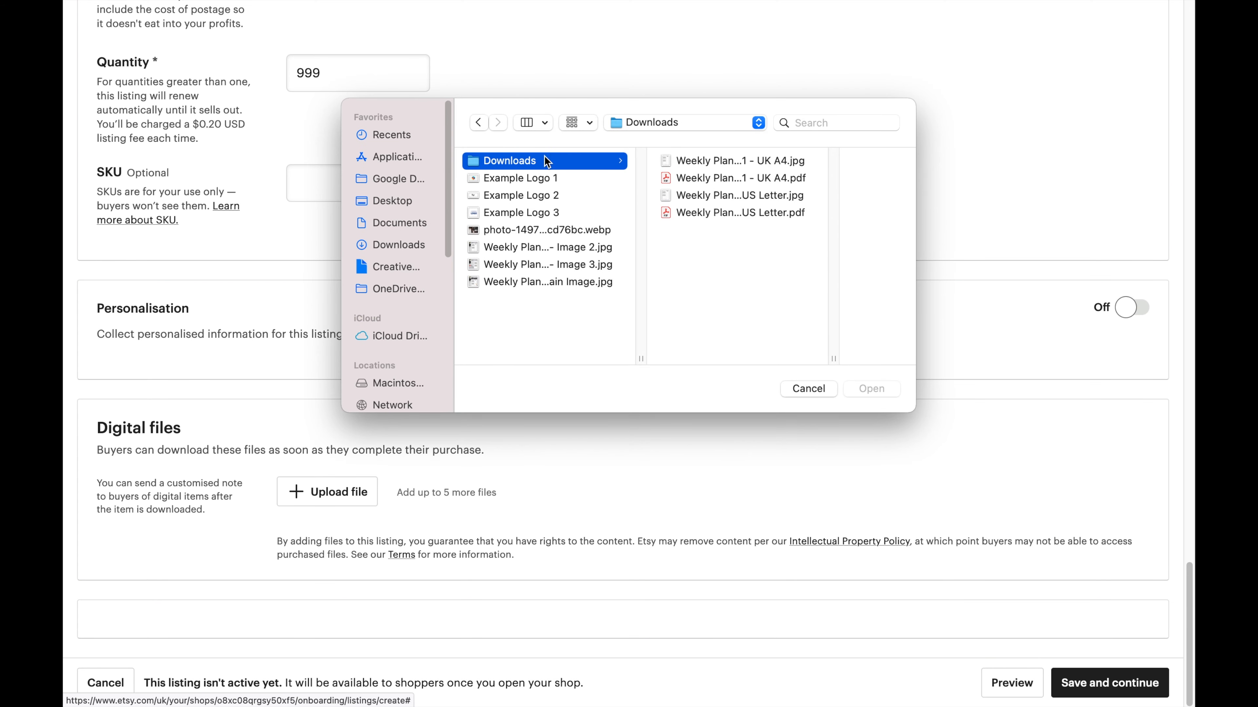
{"action": "double_click", "coordinate": [763, 162]}
{"action": "left_click", "coordinate": [338, 550]}
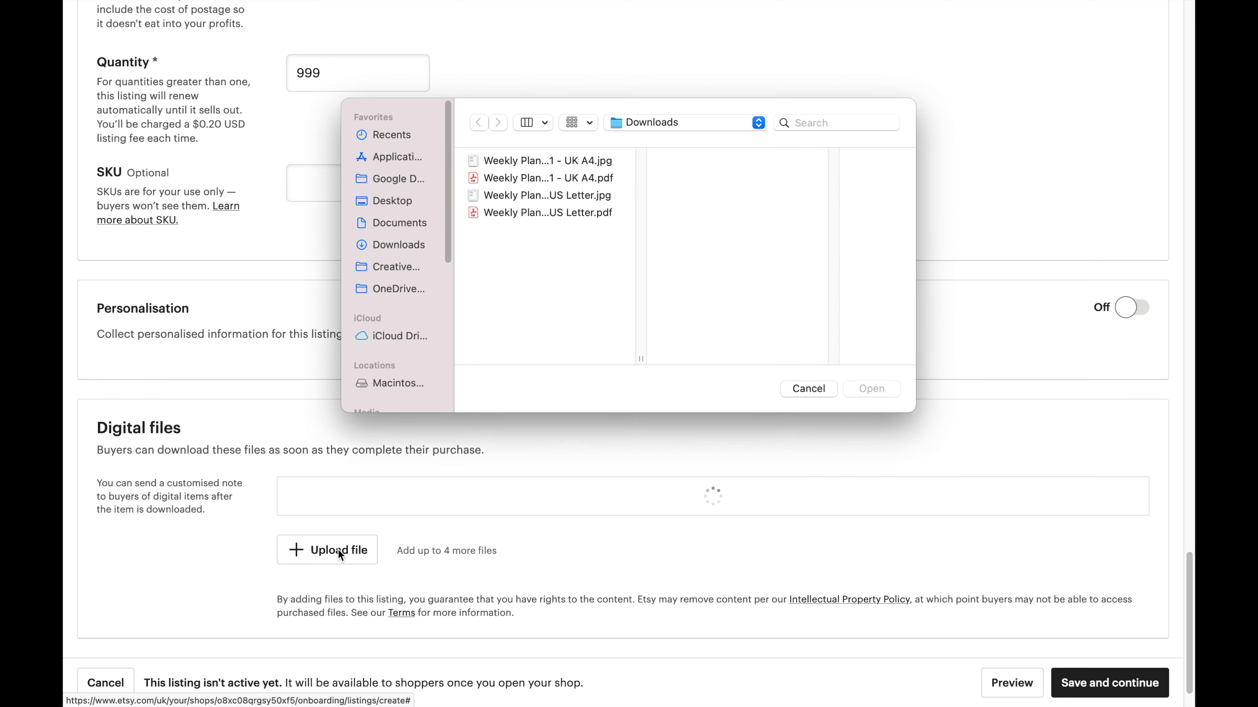
{"action": "double_click", "coordinate": [564, 182]}
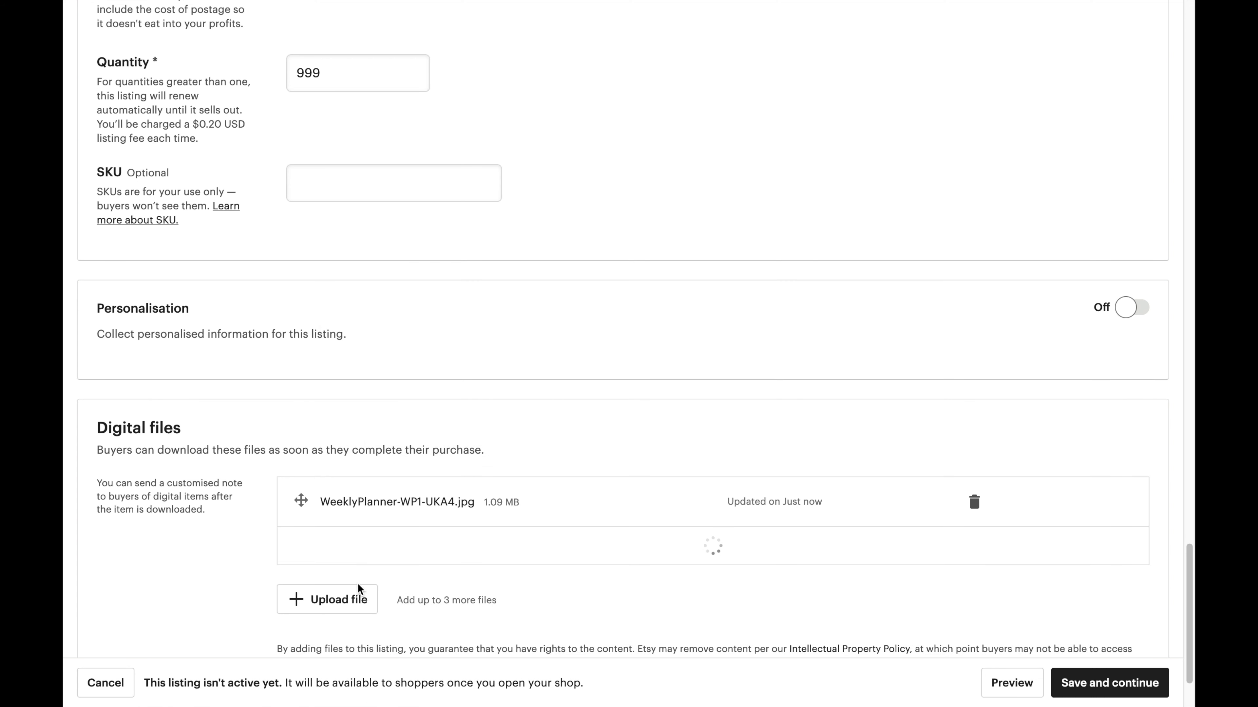
{"action": "left_click", "coordinate": [358, 591]}
{"action": "left_click", "coordinate": [567, 196]}
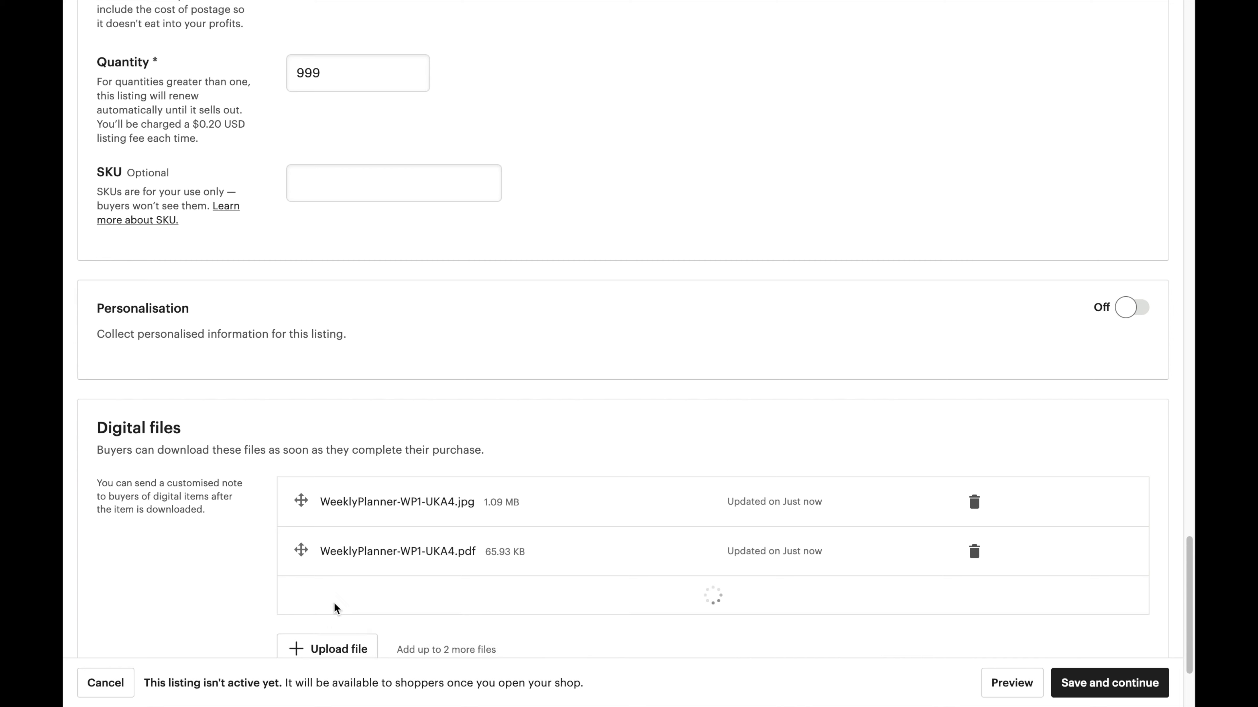
{"action": "left_click", "coordinate": [336, 654]}
{"action": "double_click", "coordinate": [592, 211]}
{"action": "scroll", "coordinate": [588, 325], "scroll_direction": "down", "scroll_amount": 3}
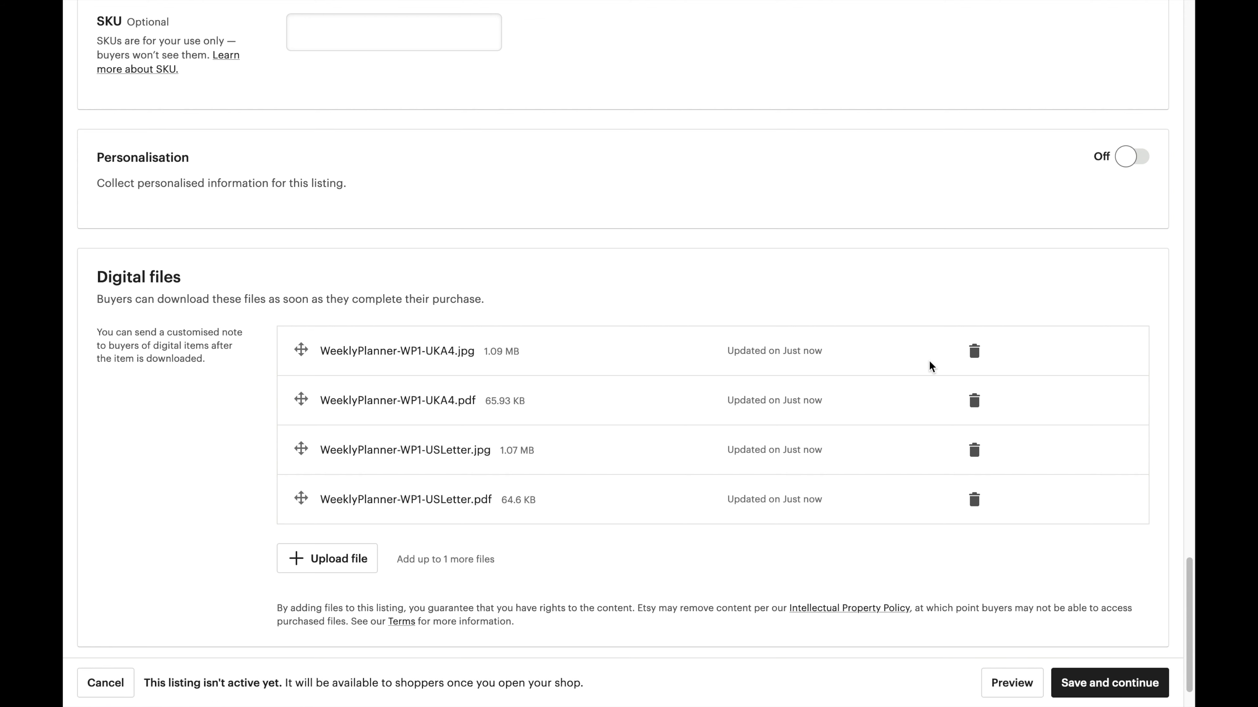
Move the UK A4 JPG file to the end of the list and preview the listing.
{"action": "left_click", "coordinate": [973, 353]}
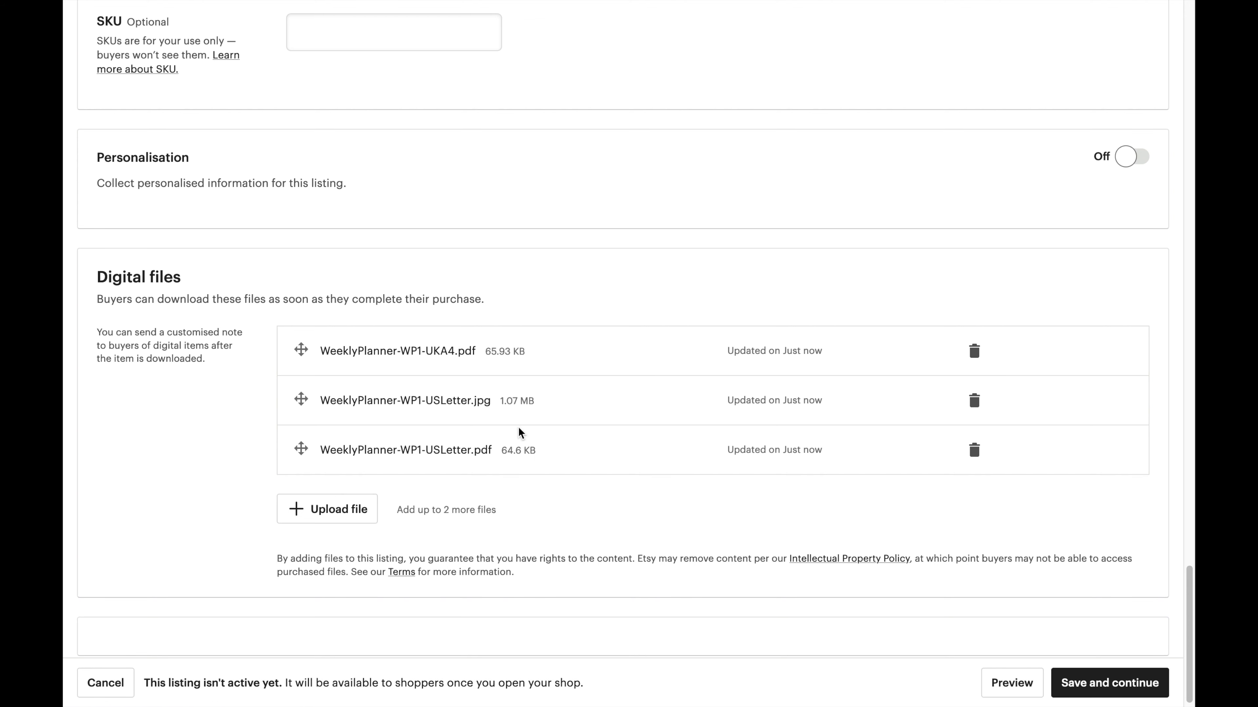
{"action": "left_click", "coordinate": [338, 510]}
{"action": "double_click", "coordinate": [567, 165]}
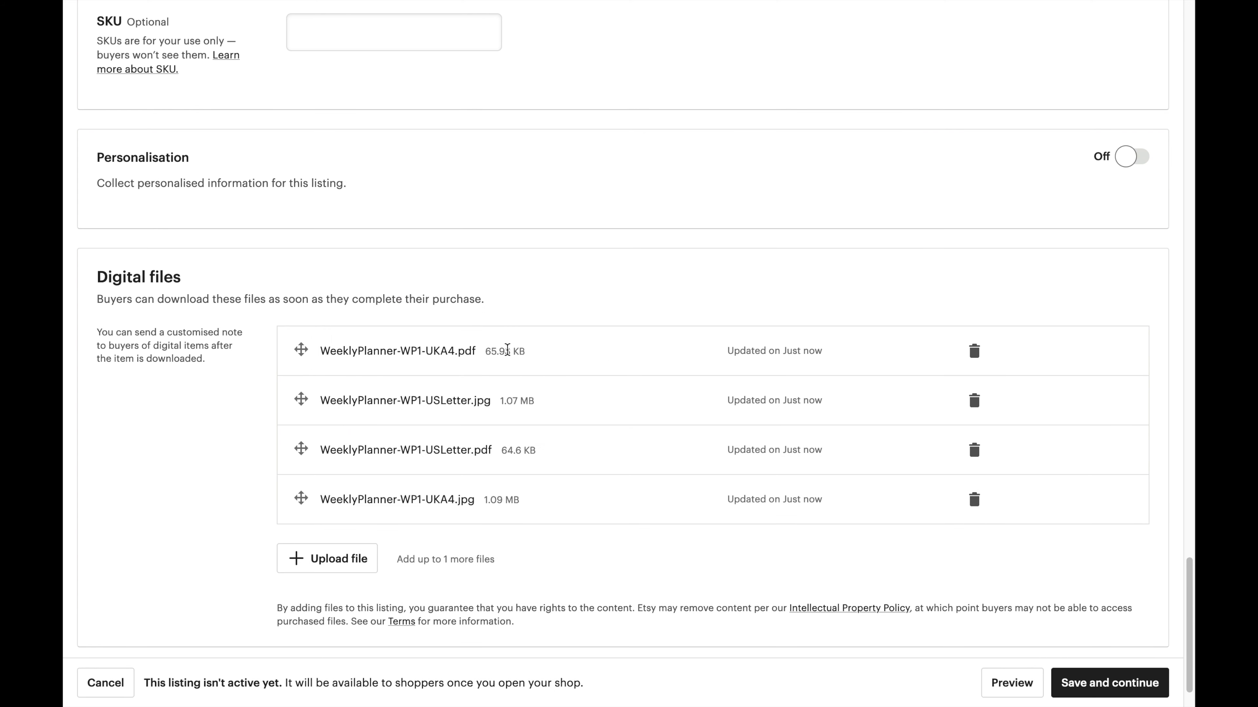
{"action": "scroll", "coordinate": [523, 492], "scroll_direction": "down", "scroll_amount": 3}
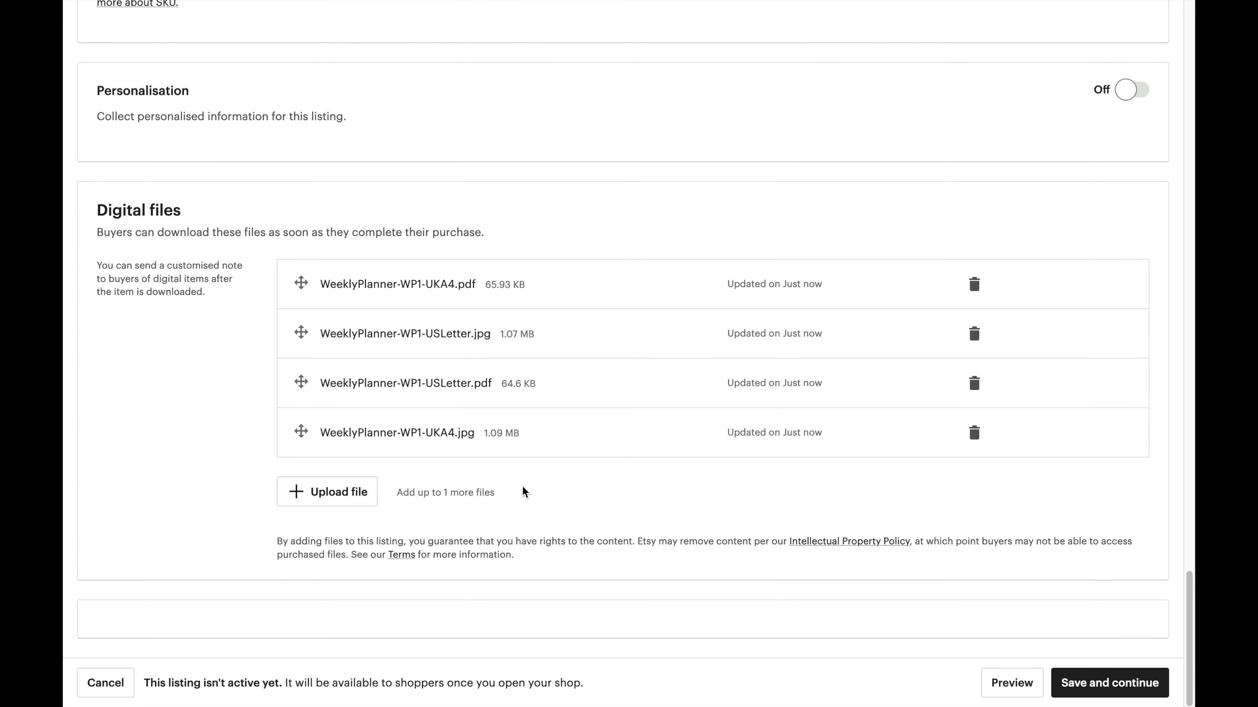
{"action": "left_click", "coordinate": [1011, 683]}
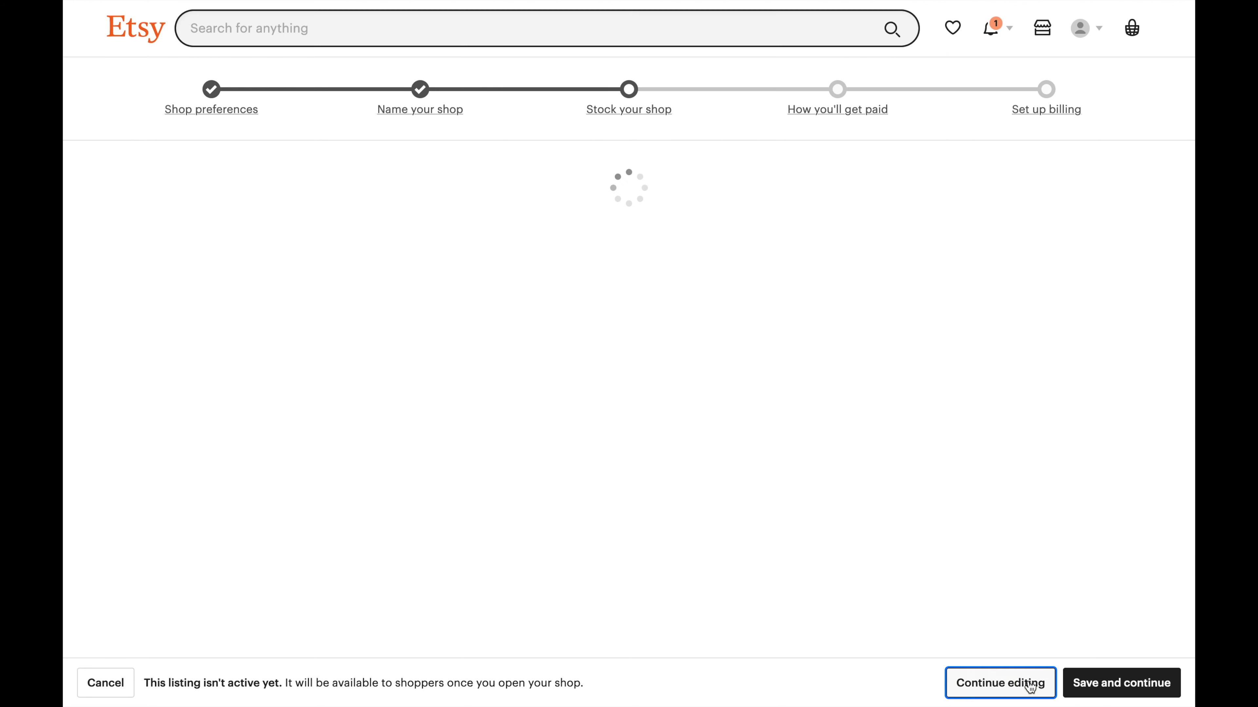
Save the £1.99 Daily Planner listing and complete the Stock your shop step.
{"action": "left_click", "coordinate": [1127, 679]}
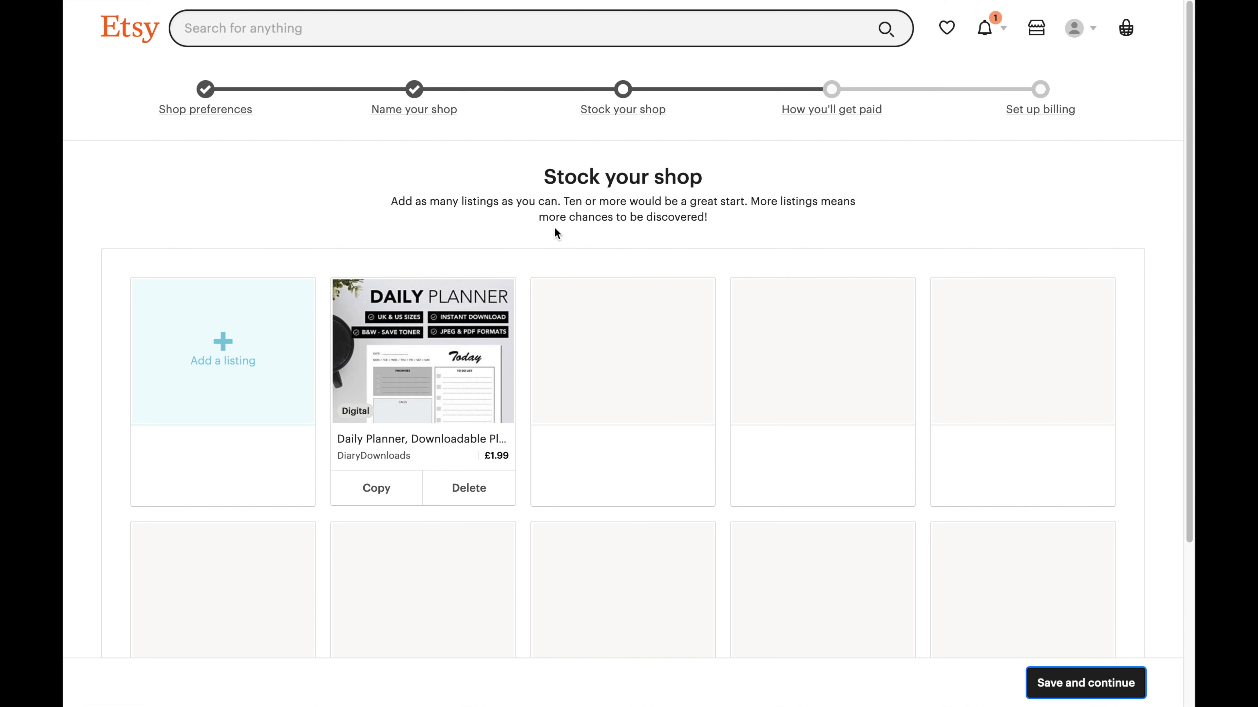
{"action": "left_click", "coordinate": [1083, 694]}
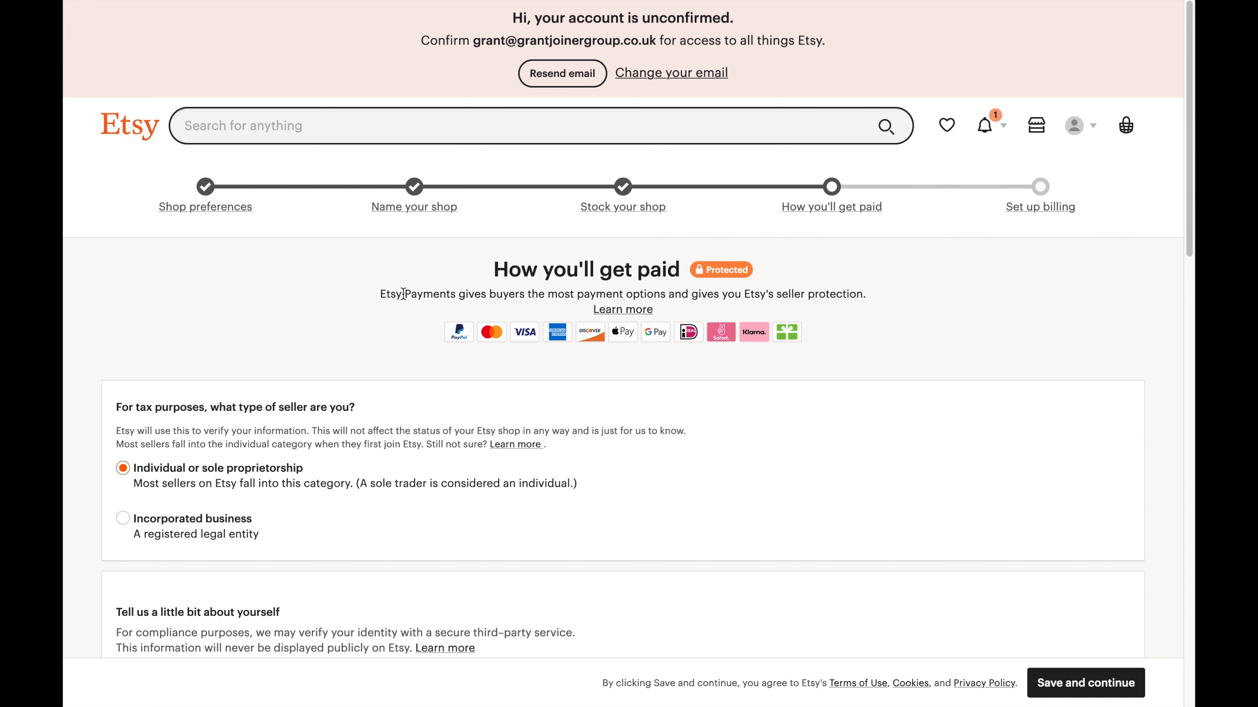
Set country of residence to United Kingdom and enter the seller's first and last name.
{"action": "scroll", "coordinate": [403, 294], "scroll_direction": "down", "scroll_amount": 3}
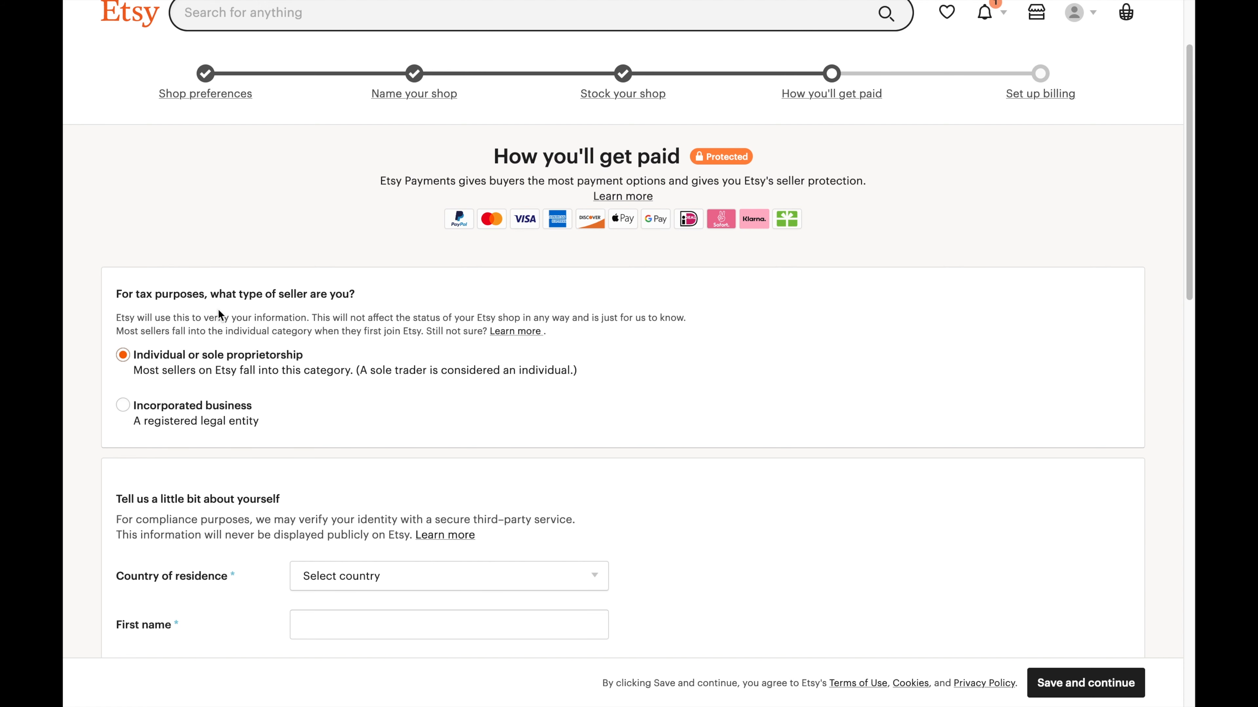
{"action": "scroll", "coordinate": [218, 310], "scroll_direction": "down", "scroll_amount": 3}
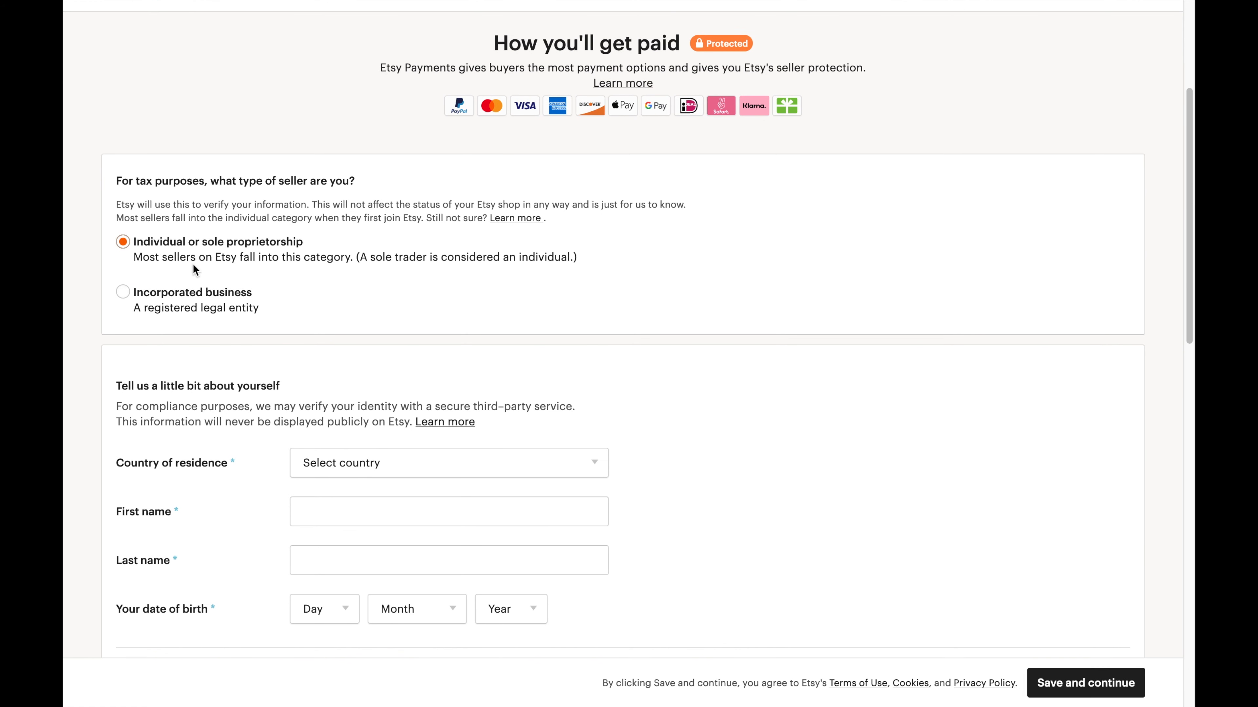
{"action": "scroll", "coordinate": [244, 306], "scroll_direction": "down", "scroll_amount": 1}
{"action": "scroll", "coordinate": [182, 202], "scroll_direction": "down", "scroll_amount": 1}
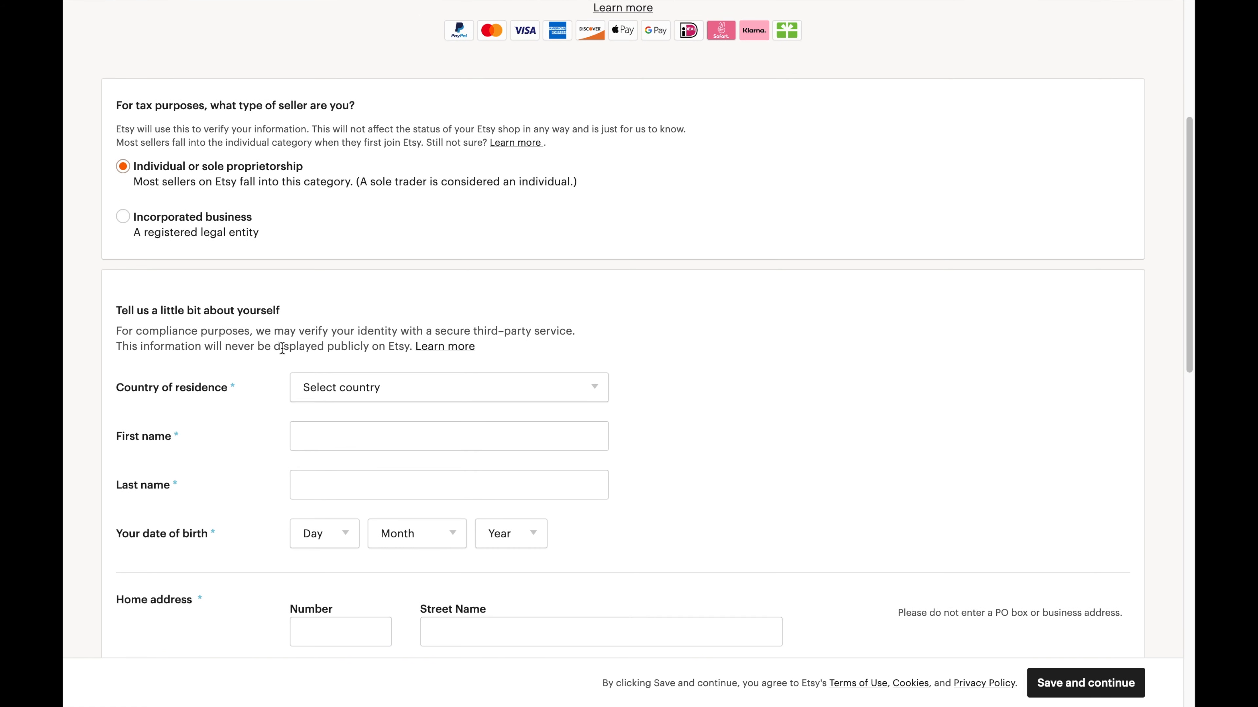
{"action": "left_click", "coordinate": [351, 383]}
{"action": "scroll", "coordinate": [409, 478], "scroll_direction": "down", "scroll_amount": 10}
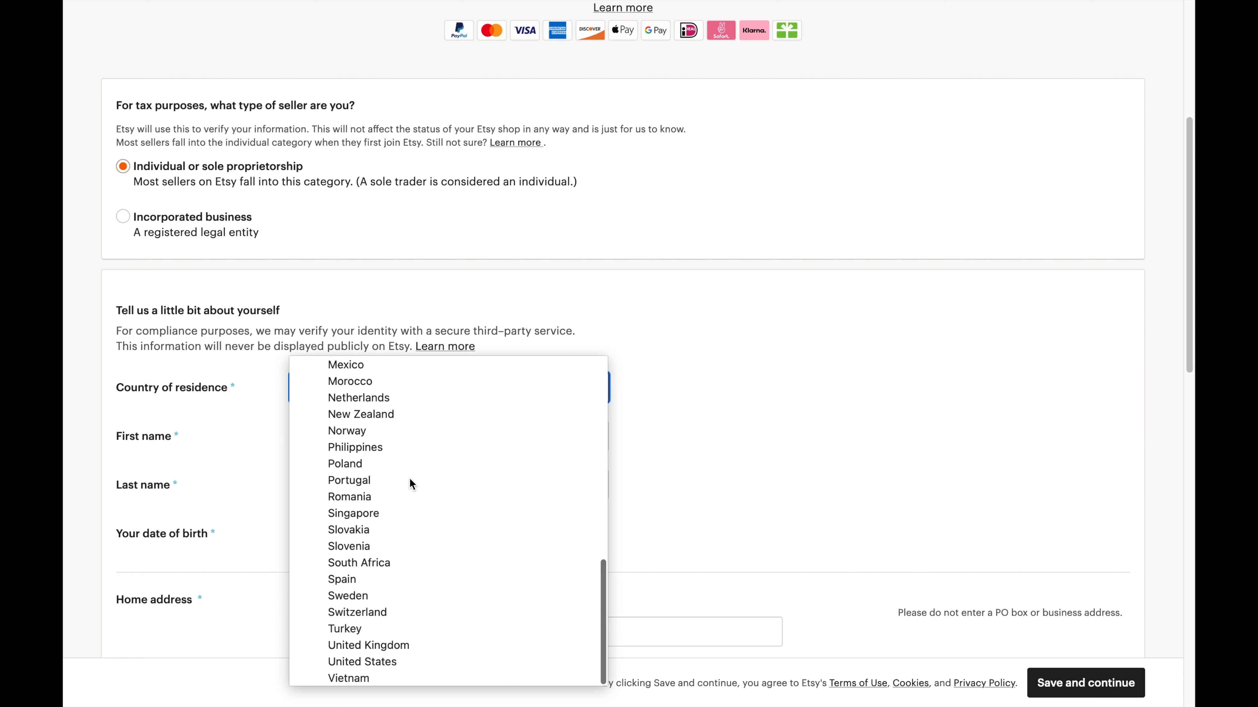
{"action": "left_click", "coordinate": [362, 645]}
{"action": "left_click", "coordinate": [343, 436]}
{"action": "key", "text": "Tab"}
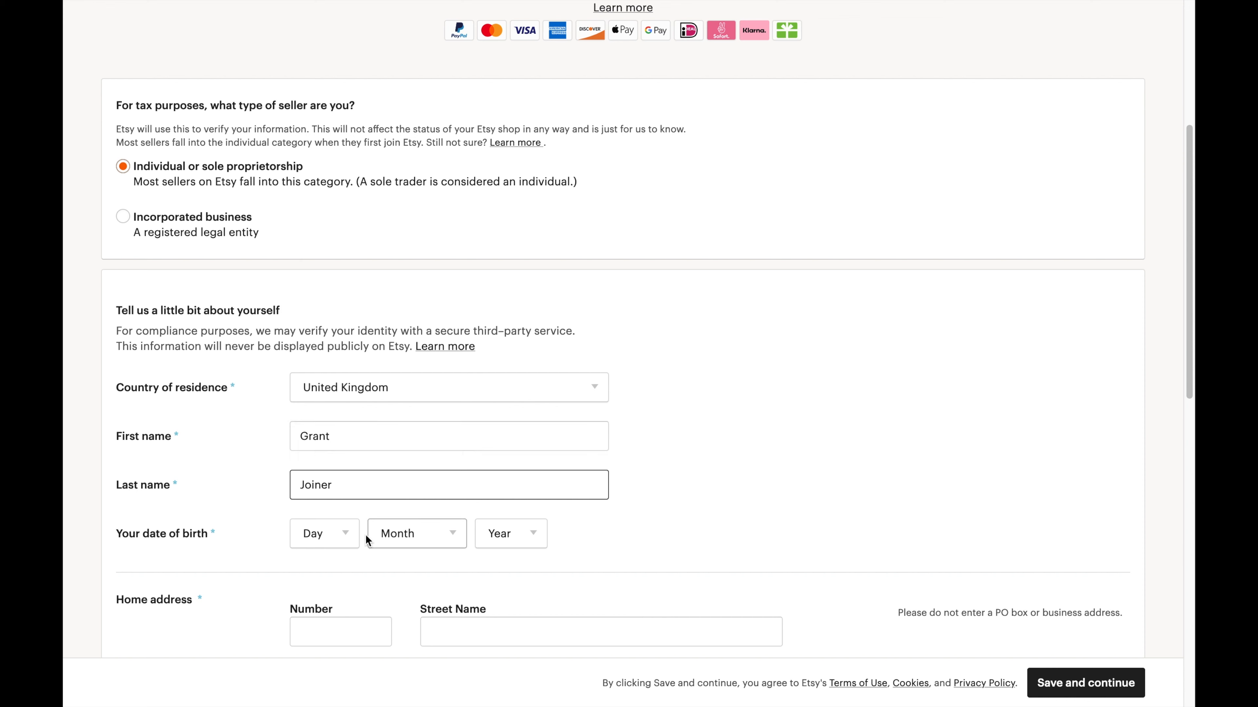
Pick the seller's day, month and year of birth and open the bank country list.
{"action": "left_click", "coordinate": [354, 535]}
{"action": "left_click", "coordinate": [328, 232]}
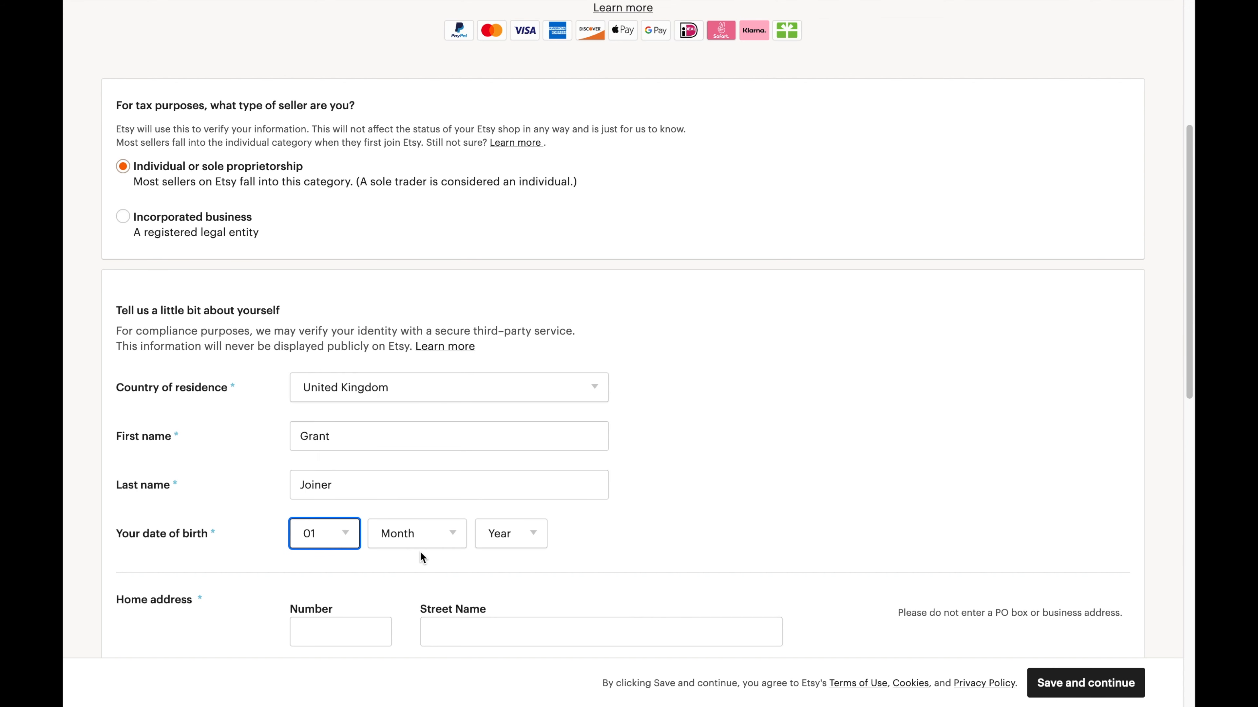
{"action": "left_click", "coordinate": [418, 537]}
{"action": "left_click", "coordinate": [393, 329]}
{"action": "left_click", "coordinate": [500, 531]}
{"action": "scroll", "coordinate": [514, 413], "scroll_direction": "down", "scroll_amount": 10}
{"action": "left_click", "coordinate": [508, 391]}
{"action": "scroll", "coordinate": [768, 503], "scroll_direction": "down", "scroll_amount": 5}
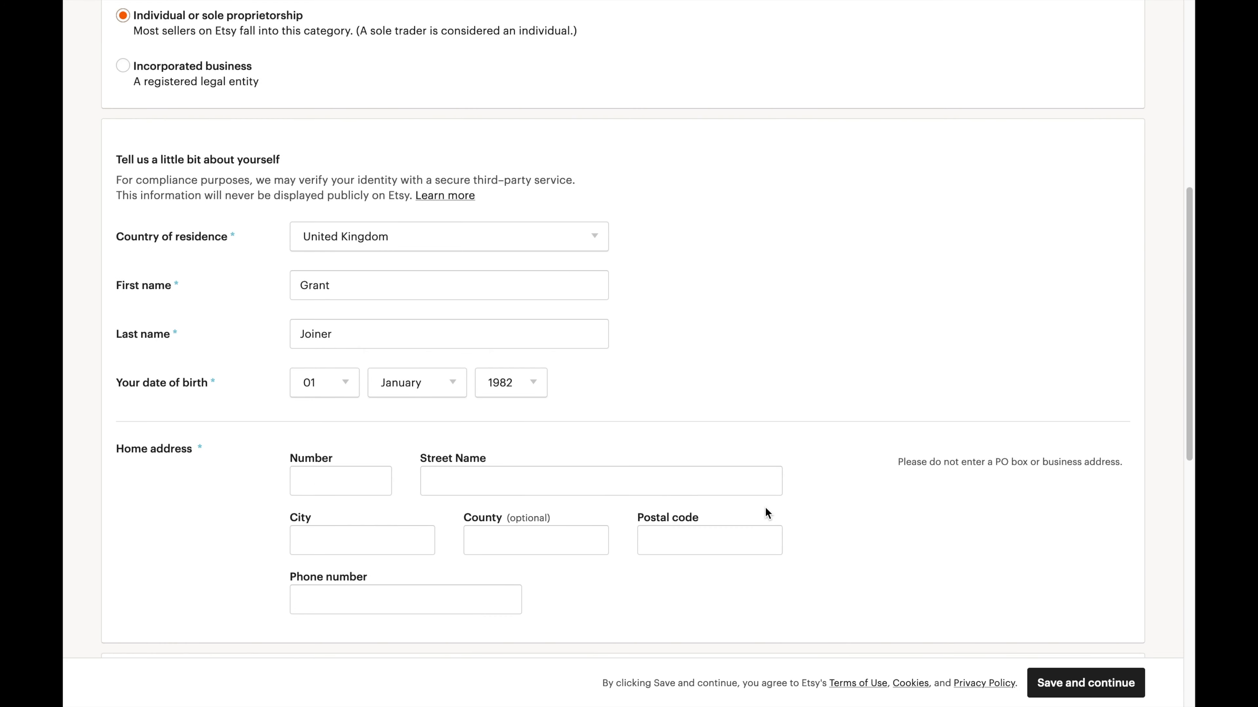
{"action": "left_click", "coordinate": [345, 421]}
{"action": "scroll", "coordinate": [350, 427], "scroll_direction": "down", "scroll_amount": 1}
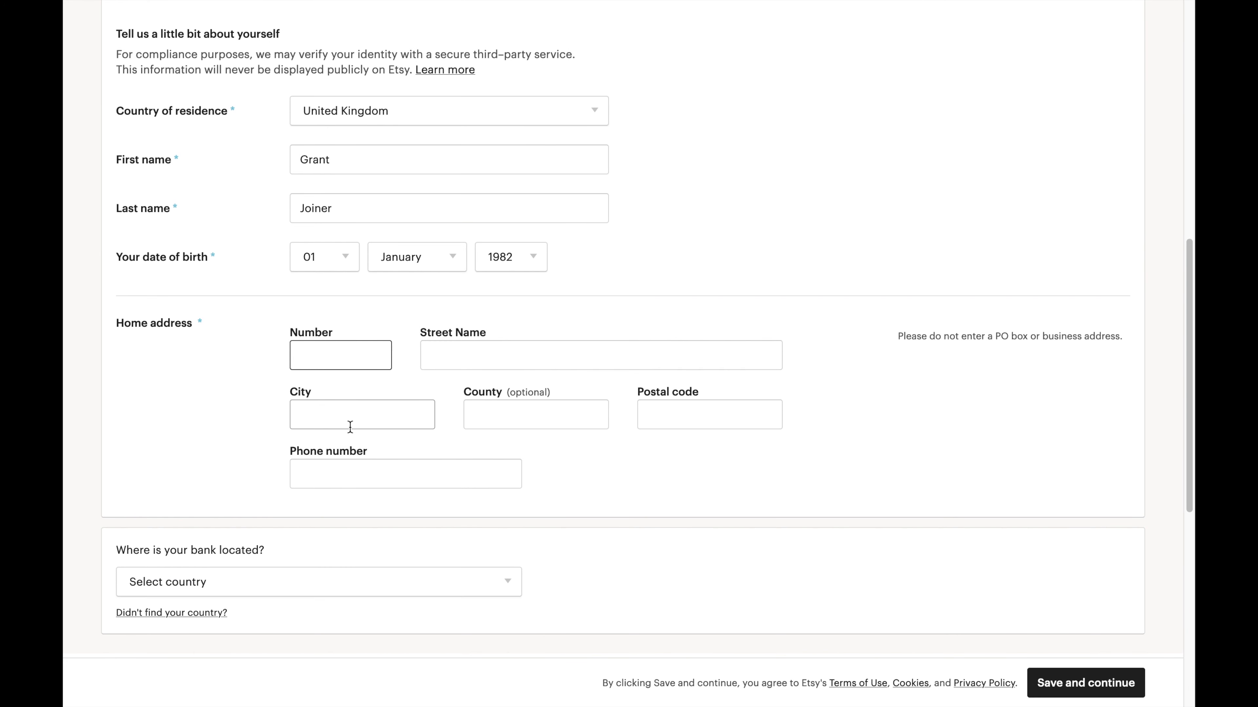
{"action": "left_click", "coordinate": [285, 588]}
{"action": "scroll", "coordinate": [297, 421], "scroll_direction": "down", "scroll_amount": 8}
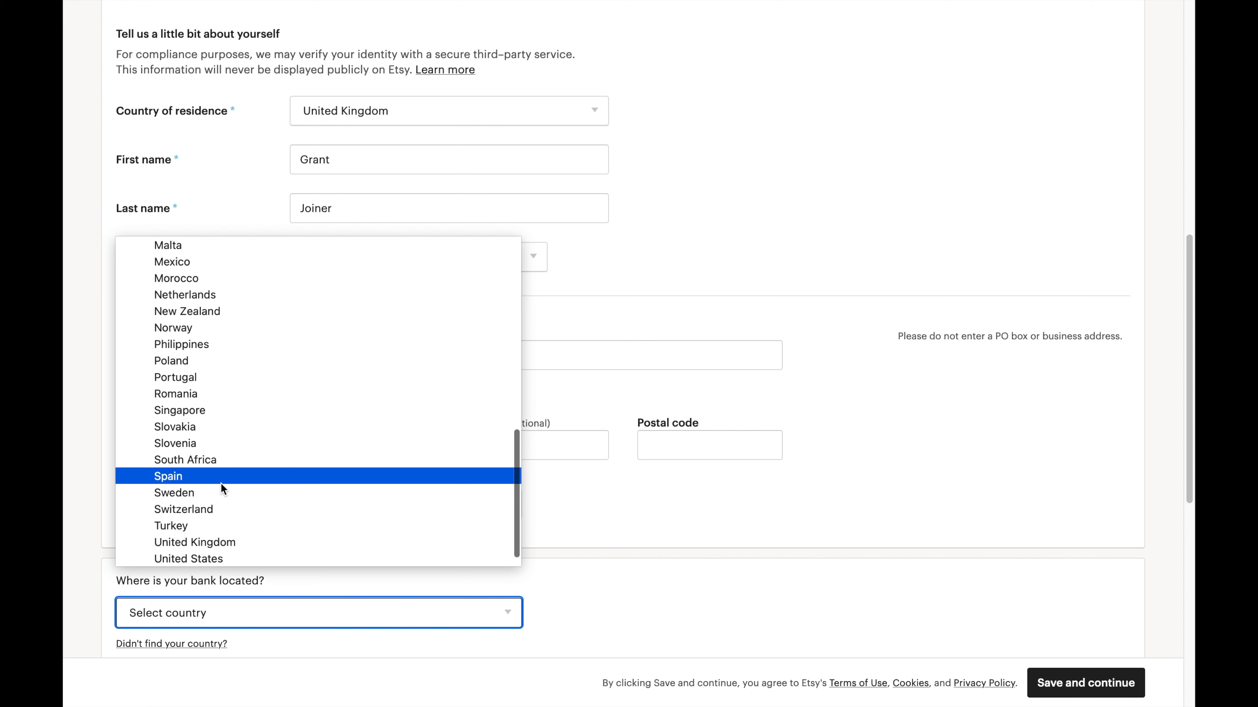
Set the bank location to United Kingdom and fill in the seller's home address and postcode.
{"action": "left_click", "coordinate": [217, 542]}
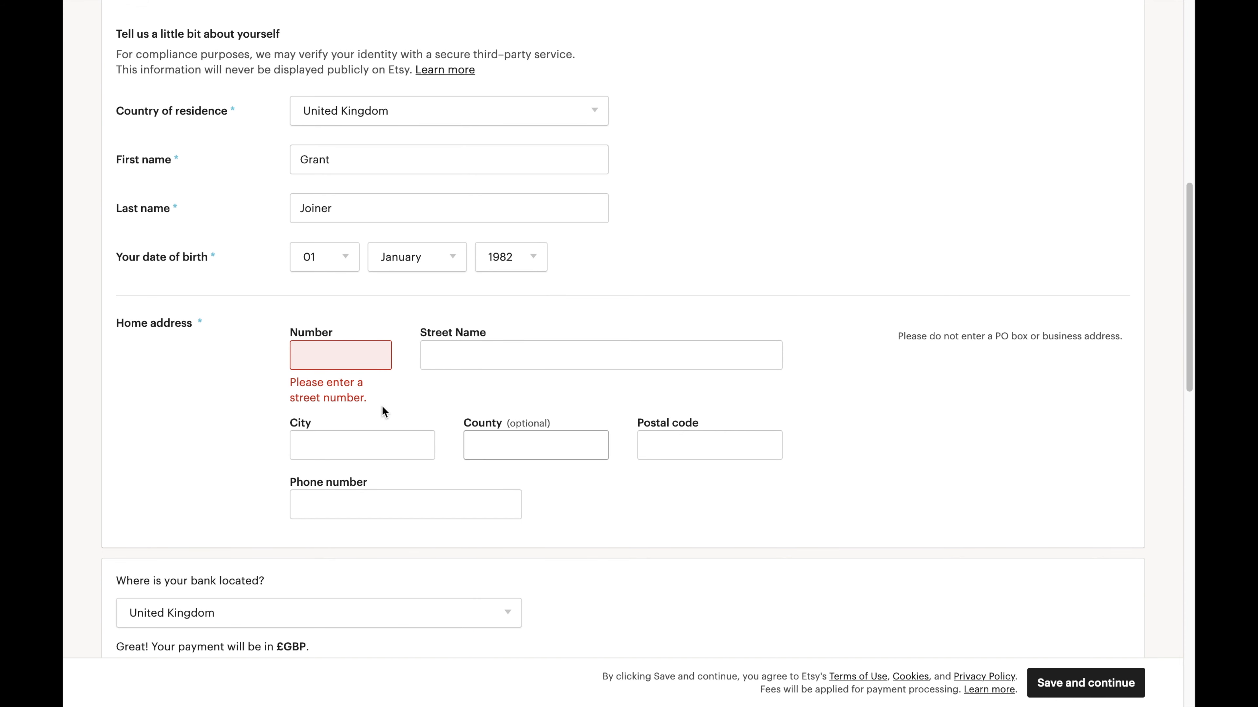
{"action": "left_click", "coordinate": [314, 357]}
{"action": "type", "text": "111"}
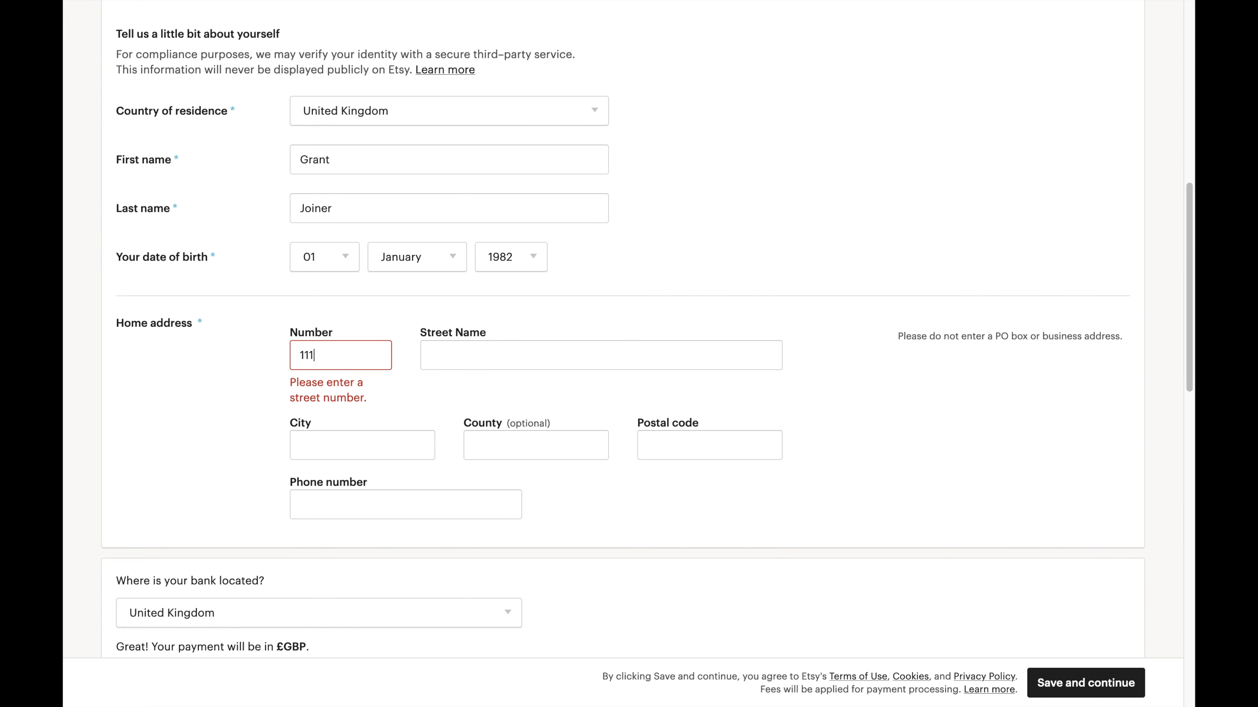
{"action": "key", "text": "Tab"}
{"action": "type", "text": "The Road"}
{"action": "key", "text": "Tab"}
{"action": "type", "text": "T"}
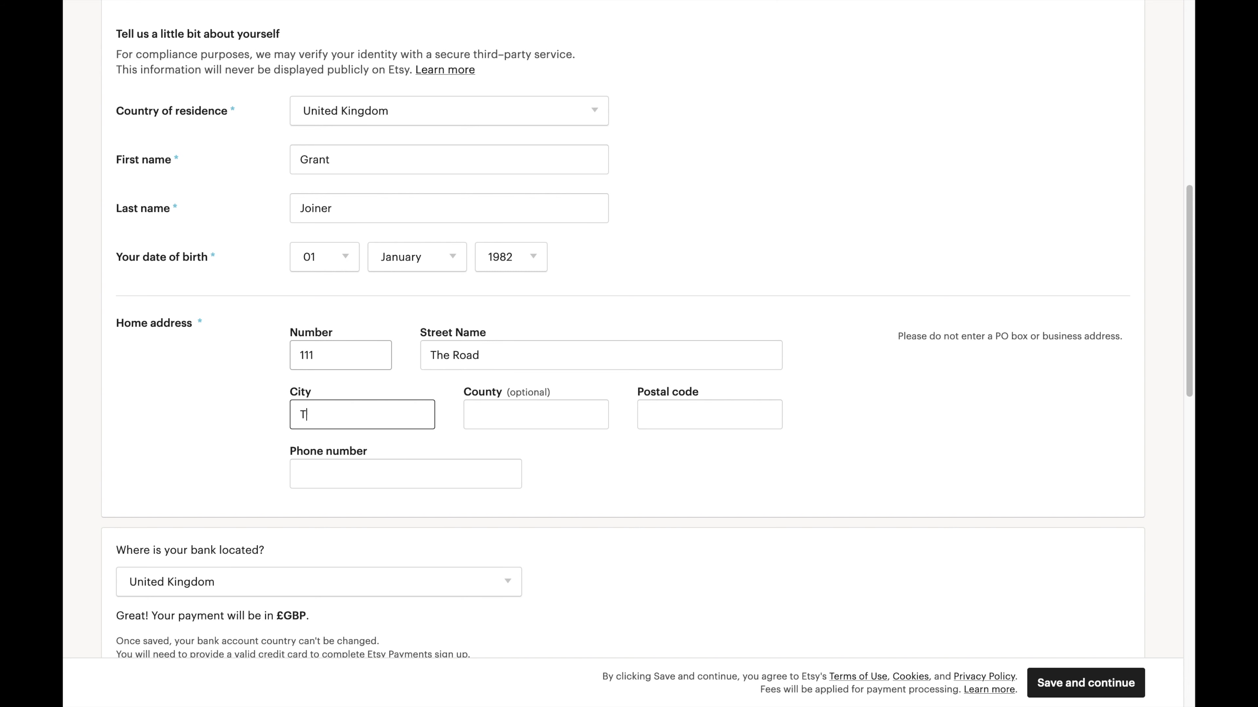
{"action": "type", "text": "he Ciyty"}
{"action": "key", "text": "Tab"}
Enter the seller's contact phone number.
{"action": "key", "text": "Tab"}
{"action": "type", "text": "EC"}
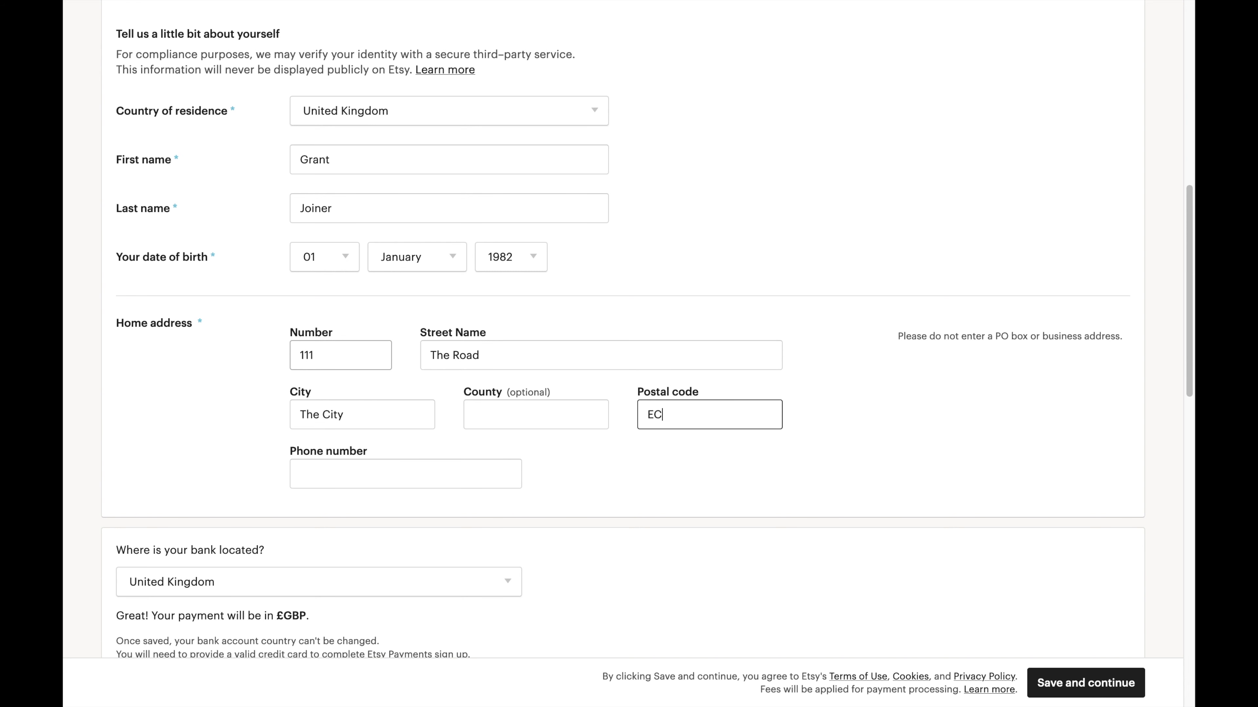
{"action": "type", "text": "1R 0AU"}
{"action": "key", "text": "Tab"}
{"action": "type", "text": "0144"}
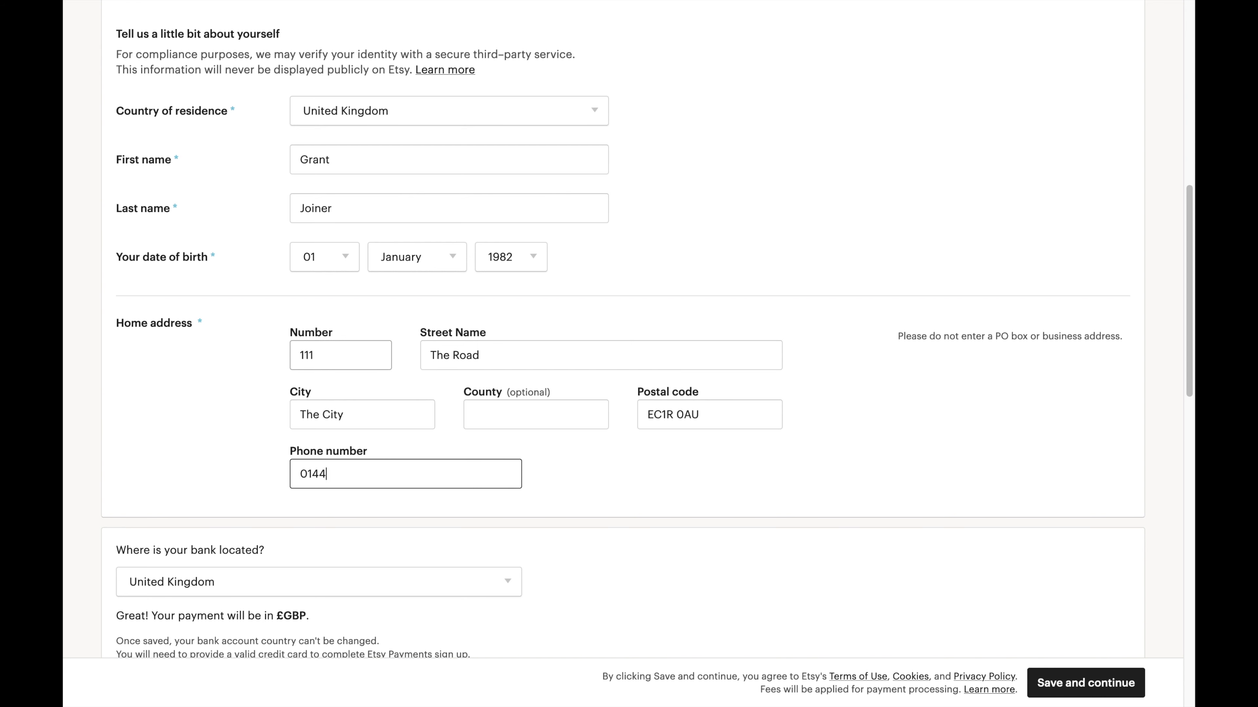
{"action": "type", "text": "2000000"}
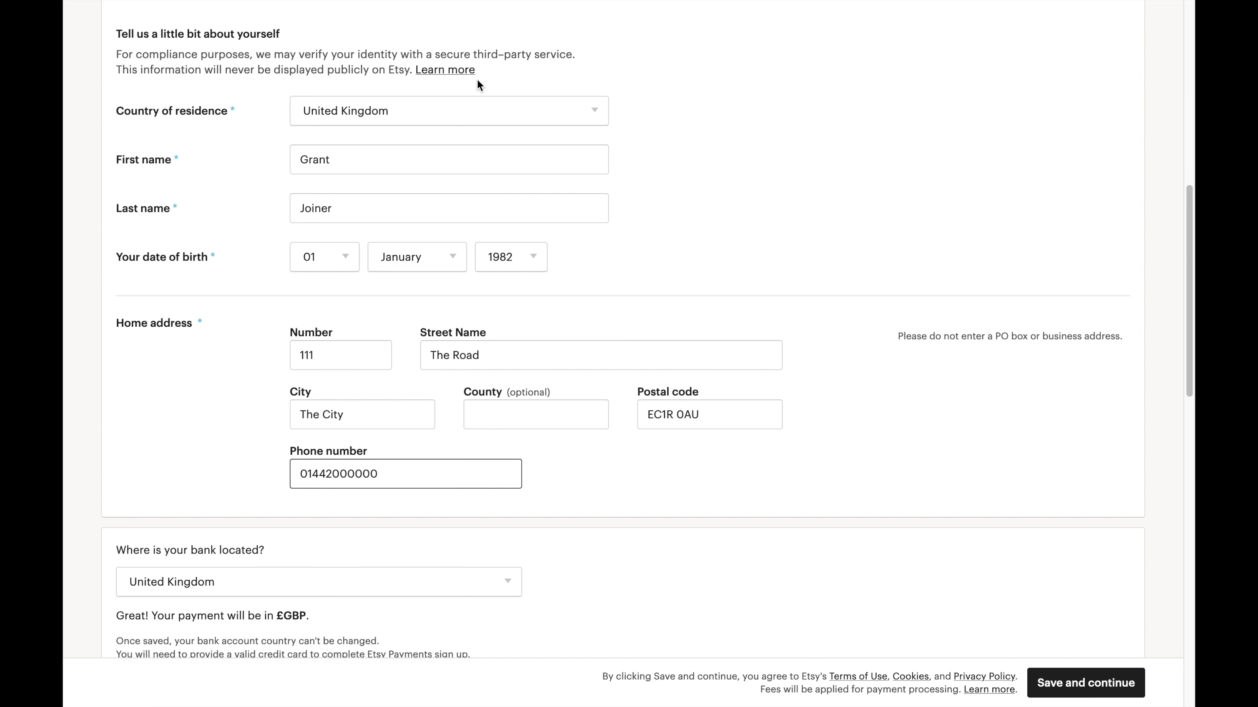
{"action": "scroll", "coordinate": [207, 488], "scroll_direction": "down", "scroll_amount": 3}
{"action": "scroll", "coordinate": [242, 472], "scroll_direction": "down", "scroll_amount": 1}
{"action": "left_click_drag", "start_coordinate": [151, 451], "coordinate": [324, 447]}
Fill in the payout bank name 'My Bank', account holder's name, sort code and account number.
{"action": "left_click", "coordinate": [325, 448]}
{"action": "scroll", "coordinate": [326, 448], "scroll_direction": "down", "scroll_amount": 1}
{"action": "scroll", "coordinate": [325, 448], "scroll_direction": "down", "scroll_amount": 3}
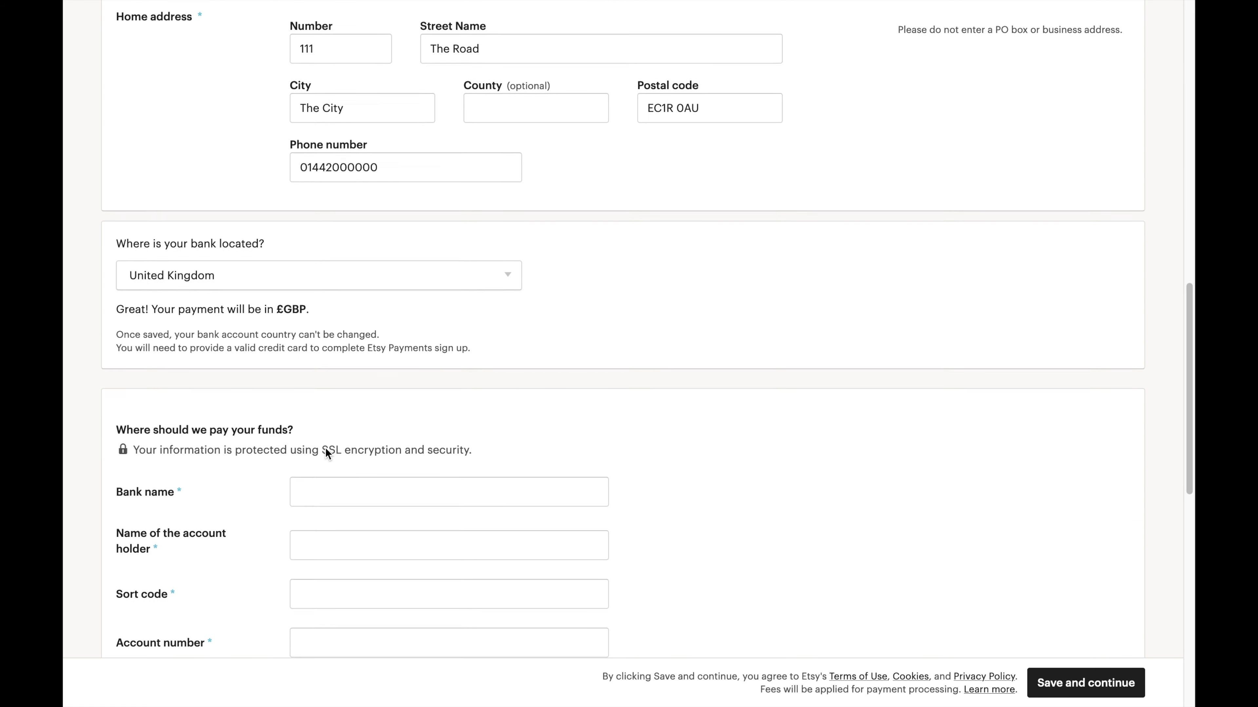
{"action": "left_click", "coordinate": [351, 438]}
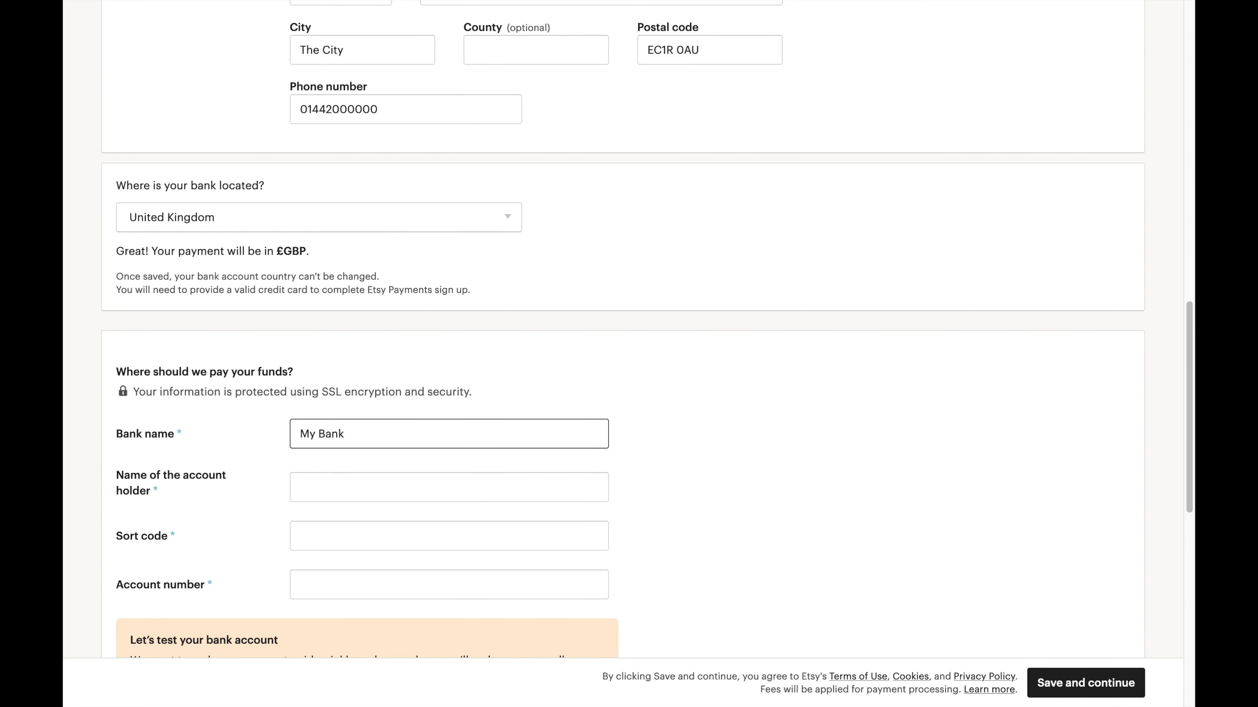
{"action": "key", "text": "Tab"}
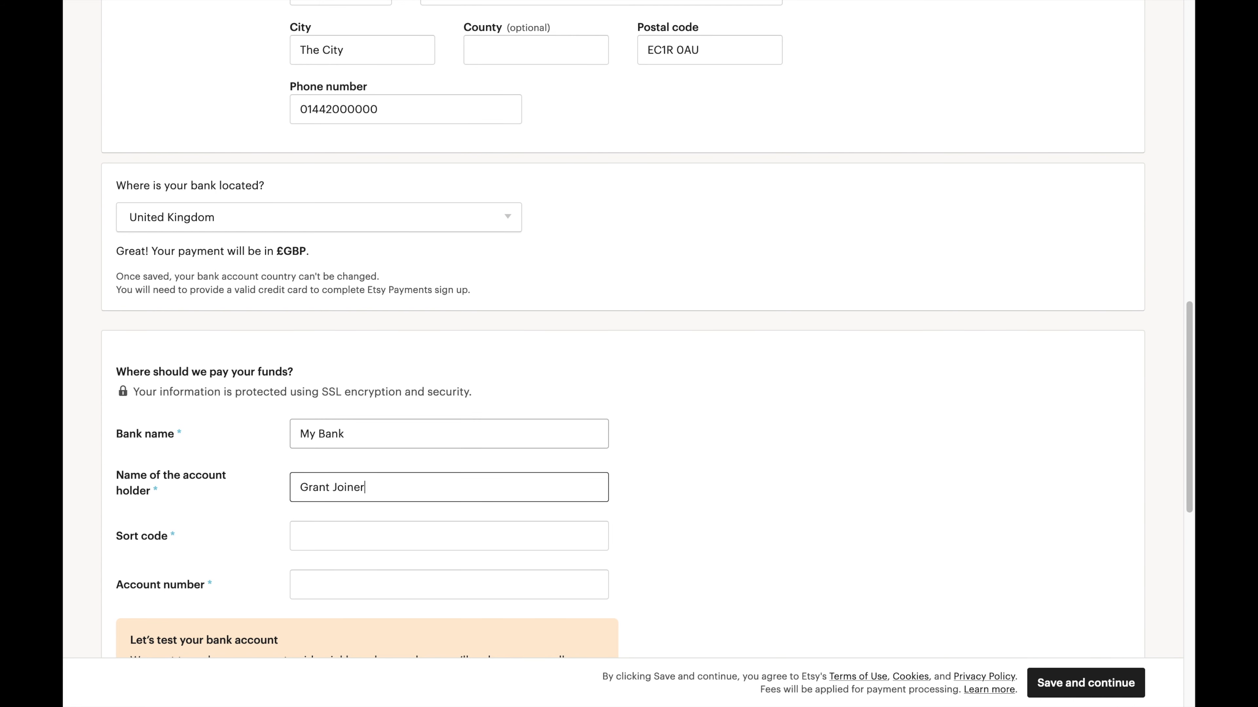
{"action": "key", "text": "Tab"}
{"action": "key", "text": "Tab"}
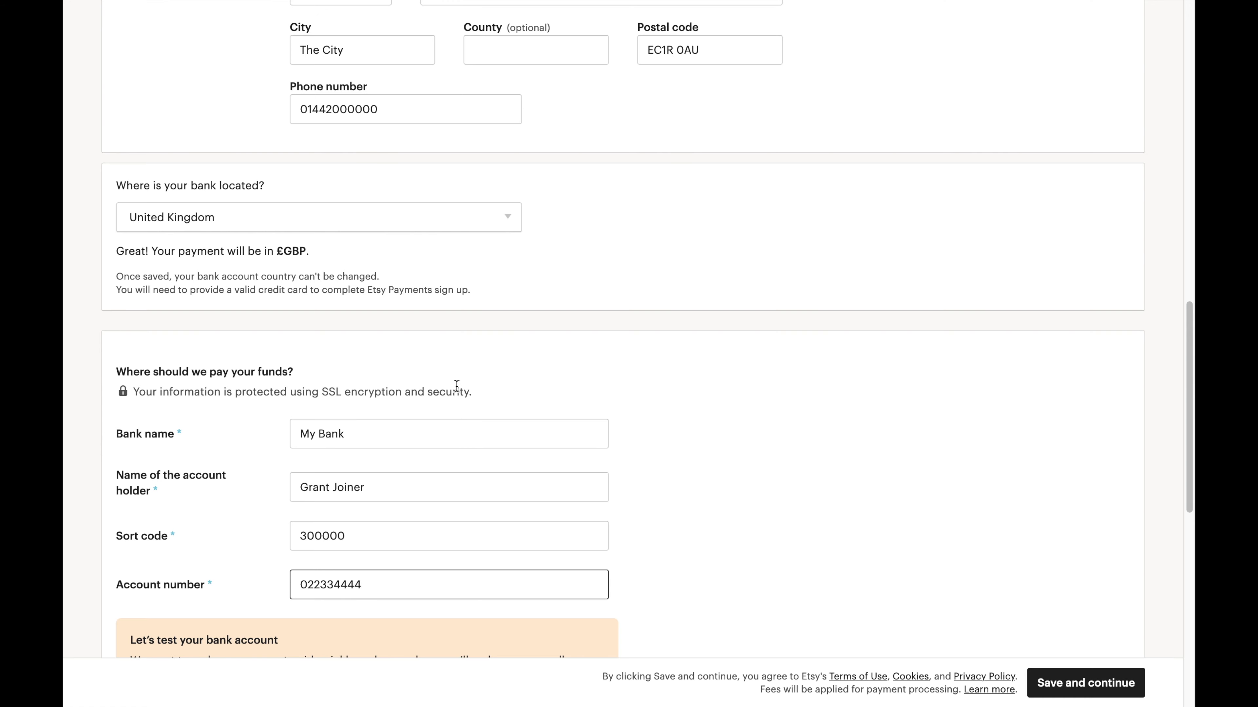
{"action": "scroll", "coordinate": [457, 385], "scroll_direction": "down", "scroll_amount": 5}
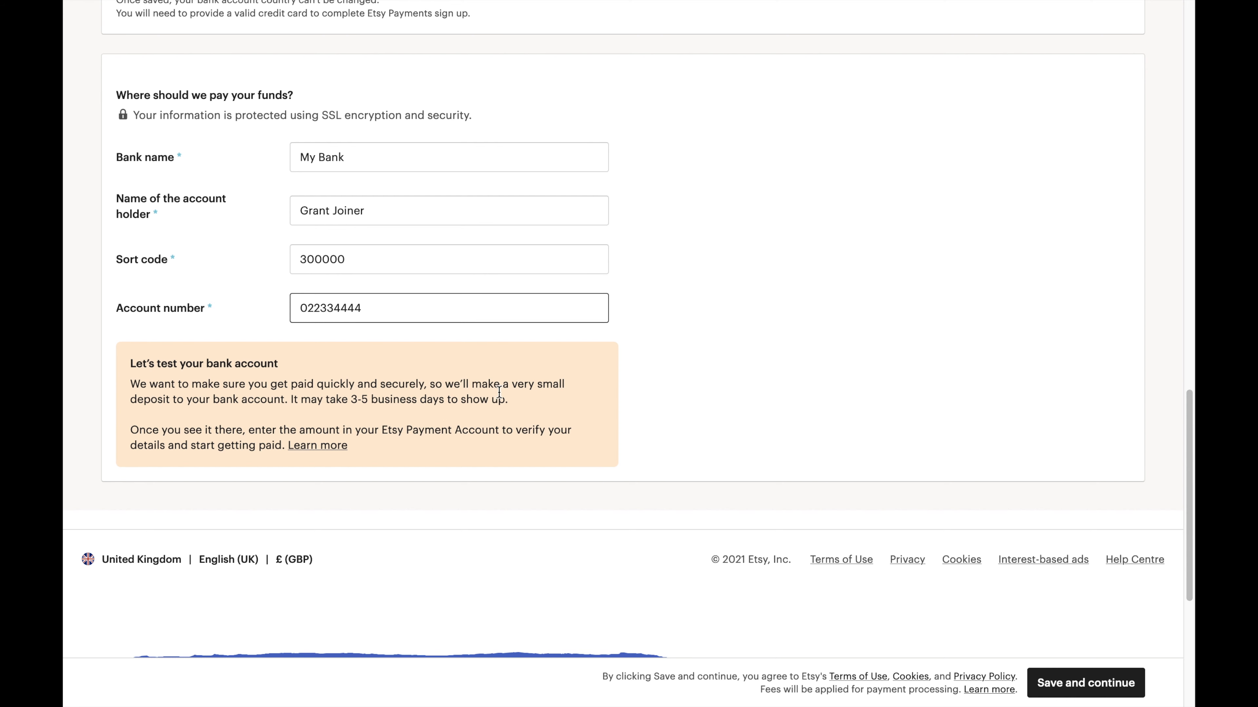
Submit the bank details, remove the extra digit from the rejected account number, and resubmit.
{"action": "left_click", "coordinate": [1064, 690]}
{"action": "left_click", "coordinate": [415, 294]}
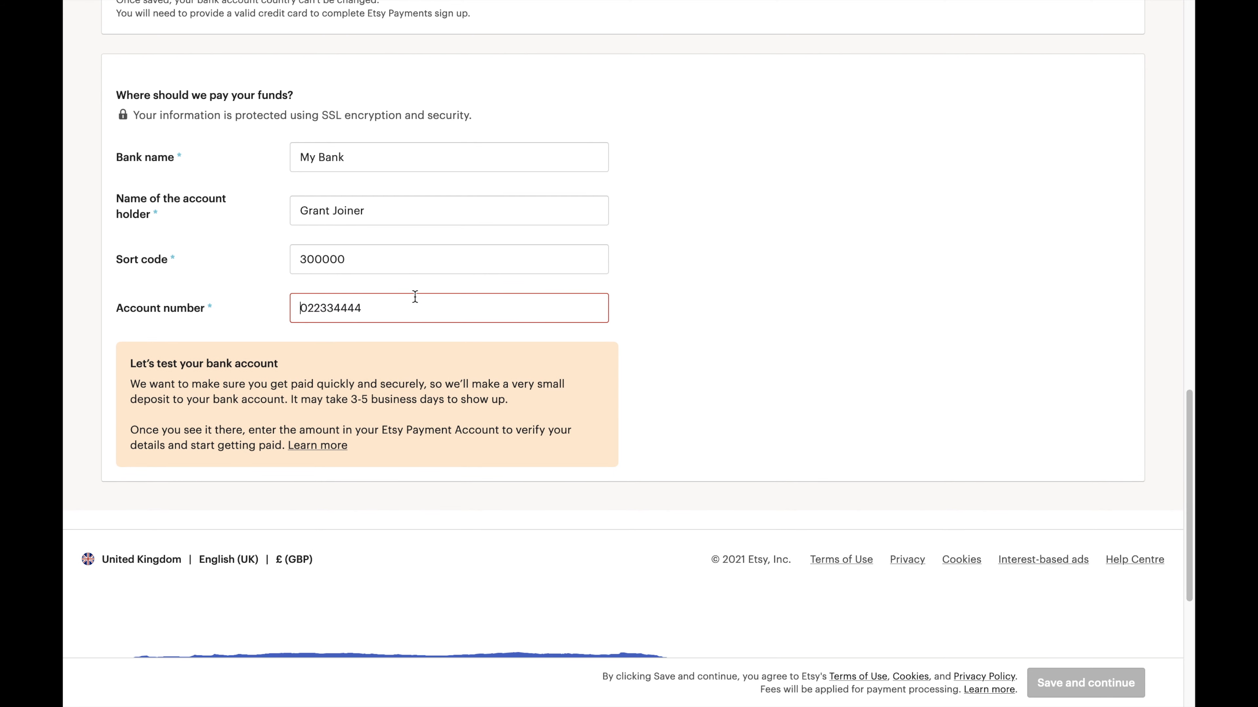
{"action": "key", "text": "BackSpace"}
{"action": "left_click", "coordinate": [1064, 682]}
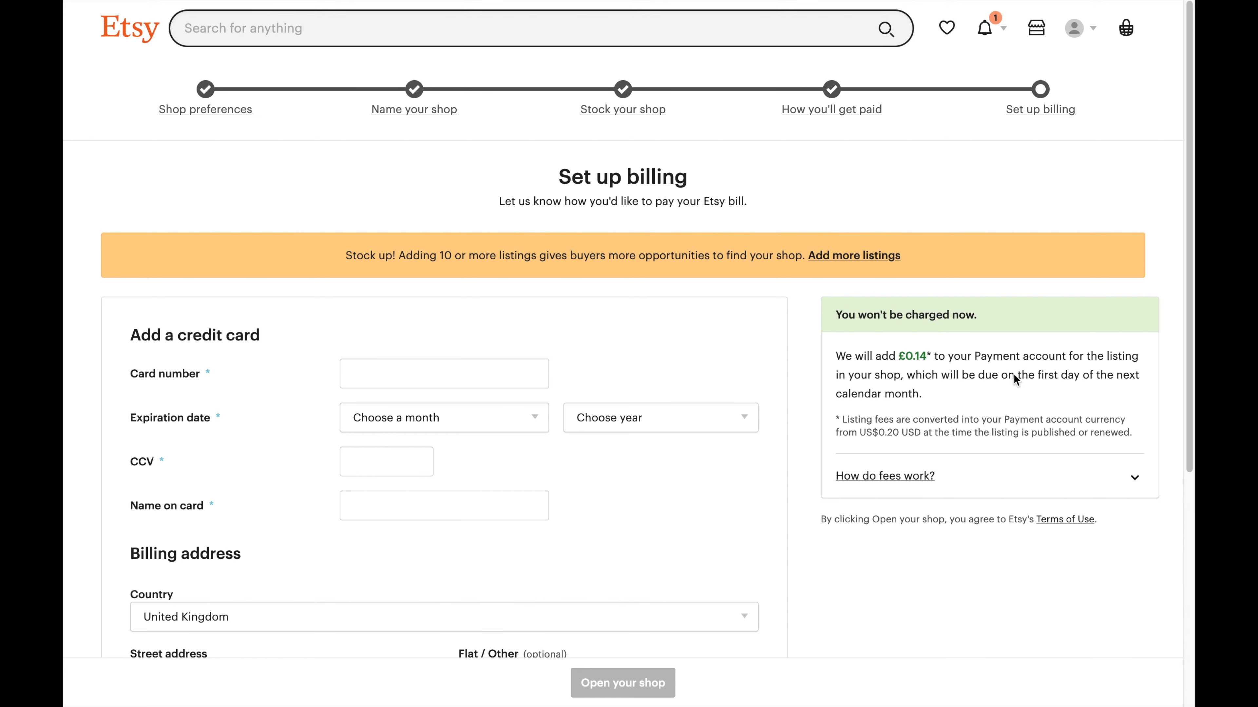
Review the £0.14 listing charge and fee currency note, then expand 'How do fees work?'.
{"action": "left_click_drag", "start_coordinate": [834, 356], "coordinate": [1001, 374]}
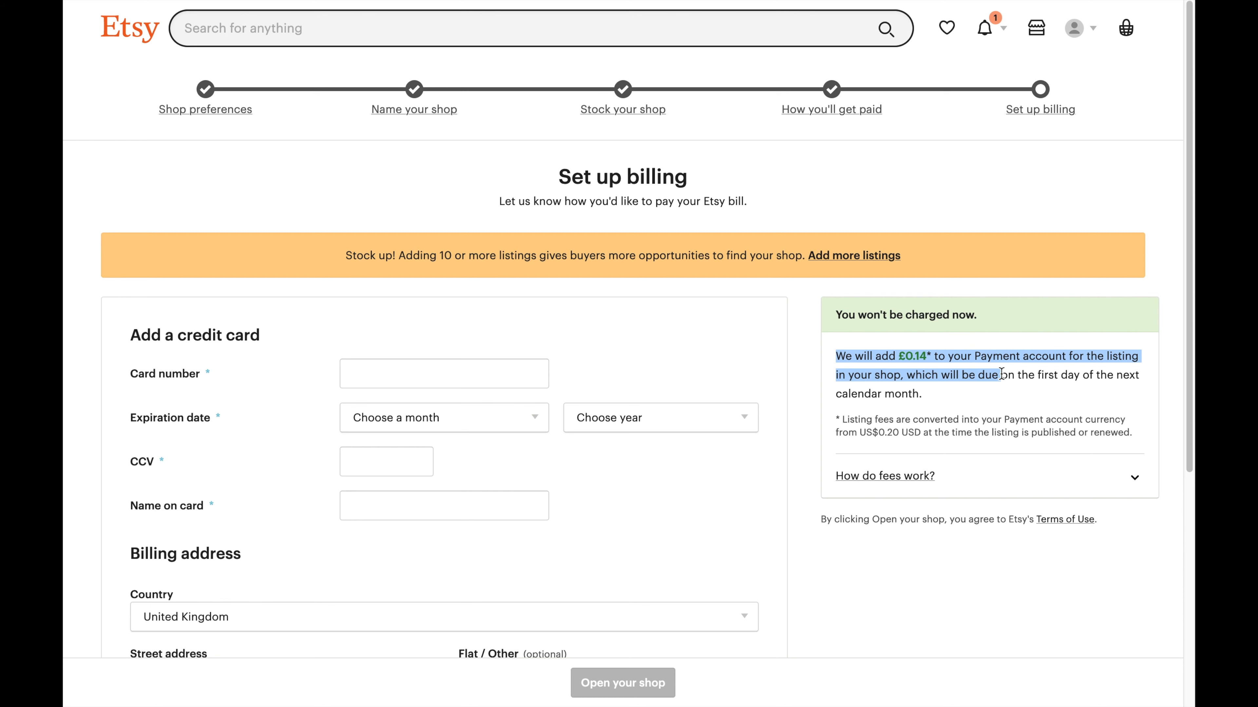
{"action": "left_click", "coordinate": [1001, 374]}
{"action": "left_click_drag", "start_coordinate": [867, 419], "coordinate": [913, 433]}
{"action": "left_click", "coordinate": [1112, 478]}
Read the listing, transaction and payment processing fee explanations, then place the caret in Card number.
{"action": "scroll", "coordinate": [1124, 478], "scroll_direction": "down", "scroll_amount": 3}
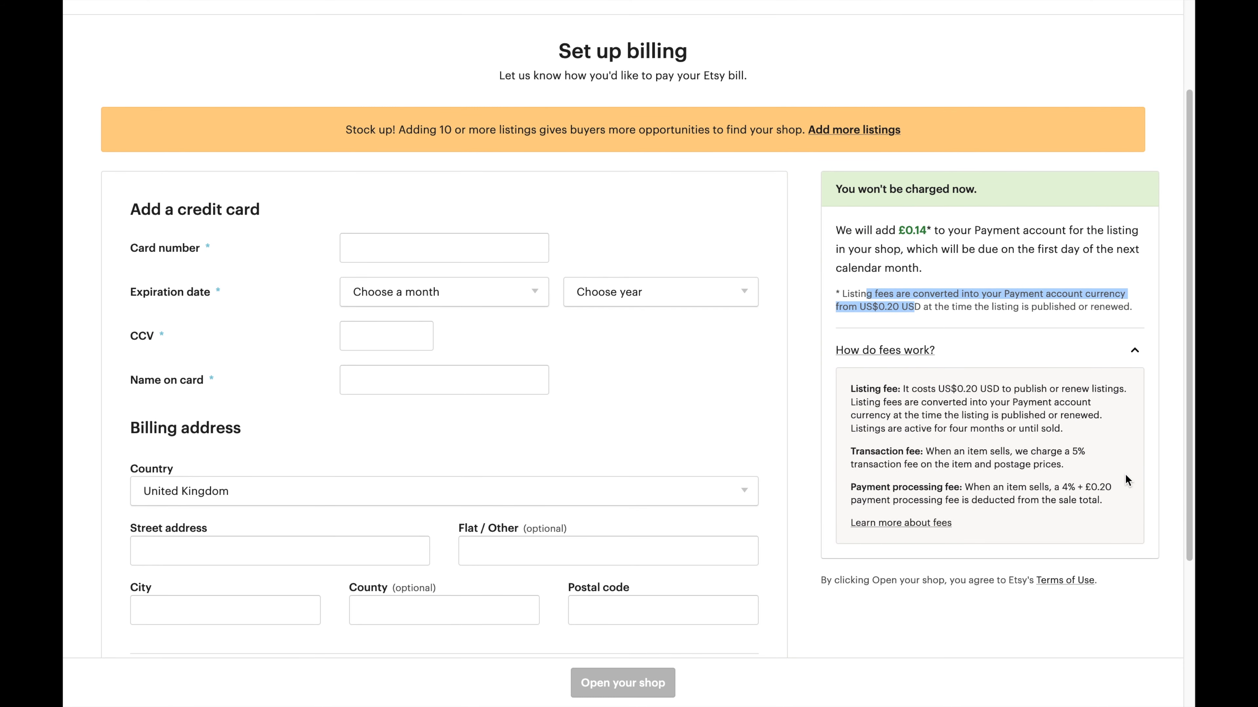
{"action": "left_click_drag", "start_coordinate": [850, 388], "coordinate": [1017, 390]}
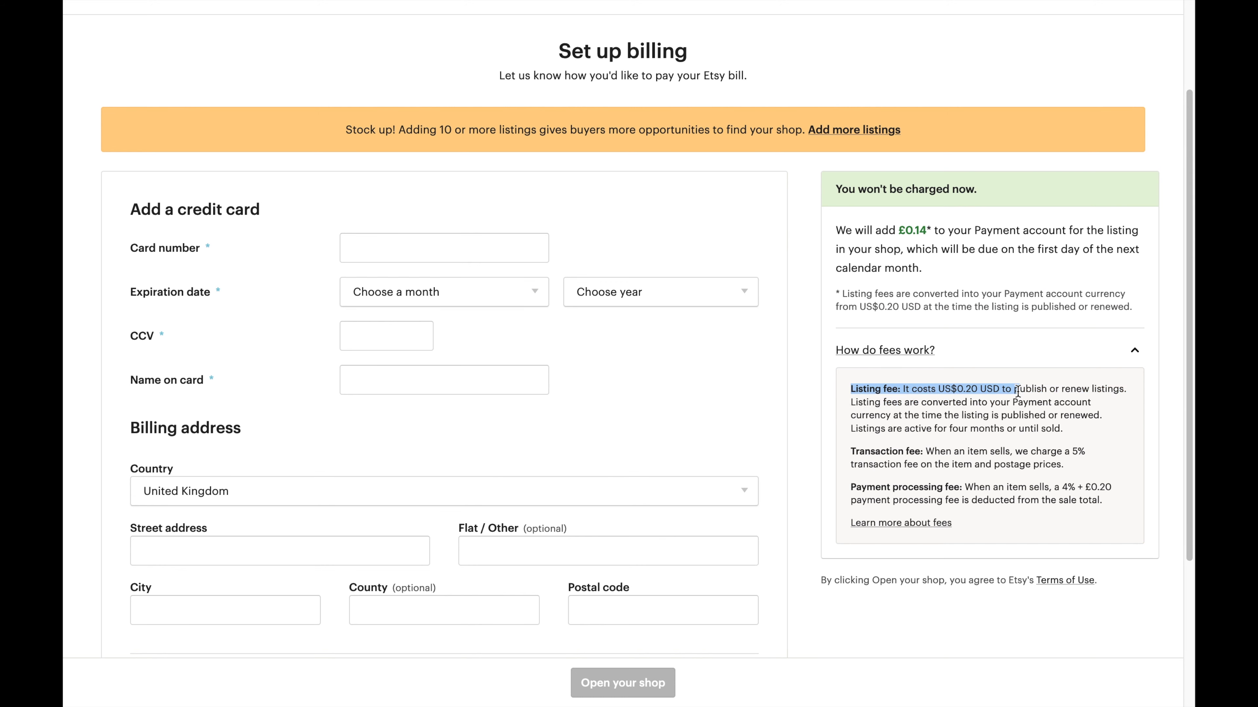
{"action": "left_click", "coordinate": [1017, 391]}
{"action": "left_click_drag", "start_coordinate": [865, 452], "coordinate": [1081, 465]}
{"action": "left_click", "coordinate": [1083, 465]}
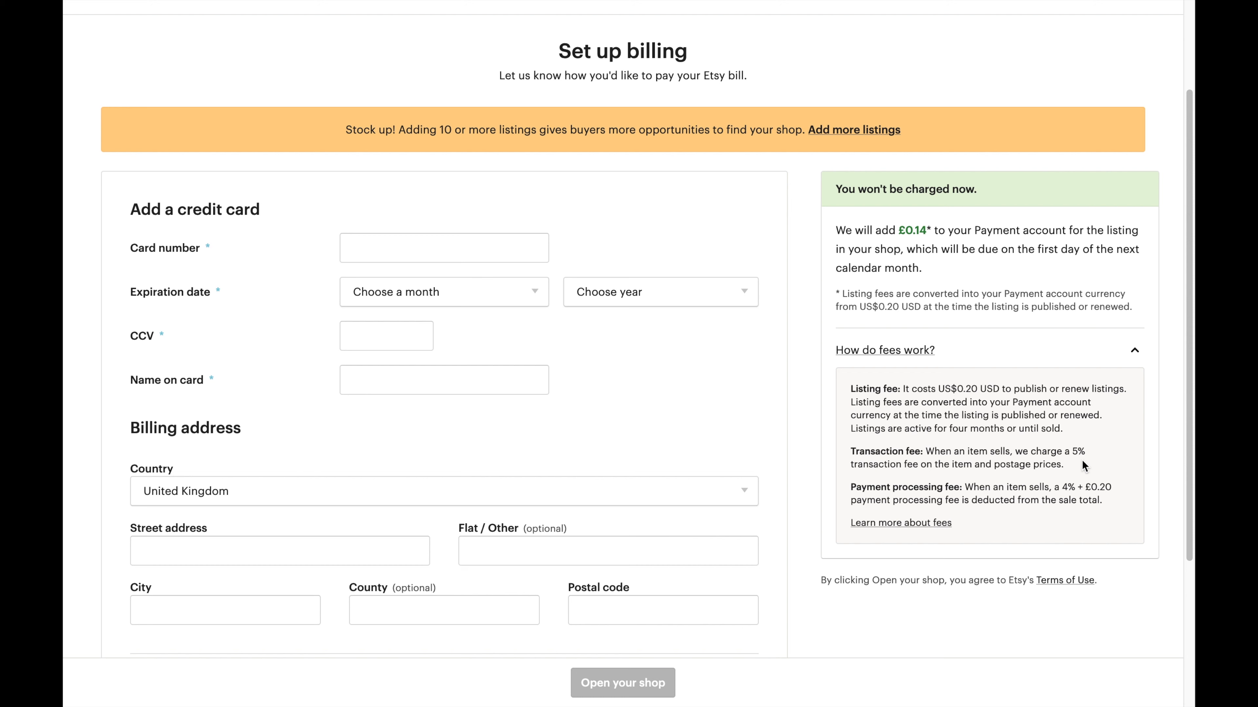
{"action": "left_click_drag", "start_coordinate": [937, 487], "coordinate": [1083, 491]}
{"action": "left_click", "coordinate": [1082, 490]}
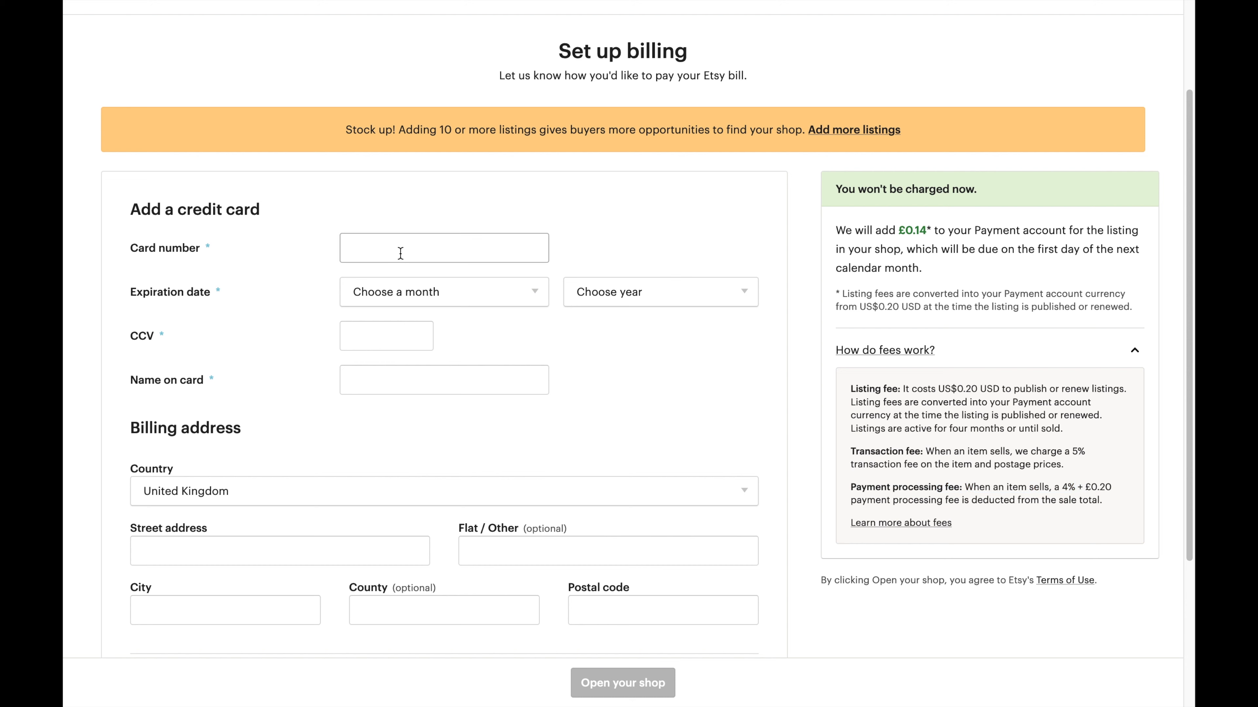
{"action": "left_click", "coordinate": [377, 250]}
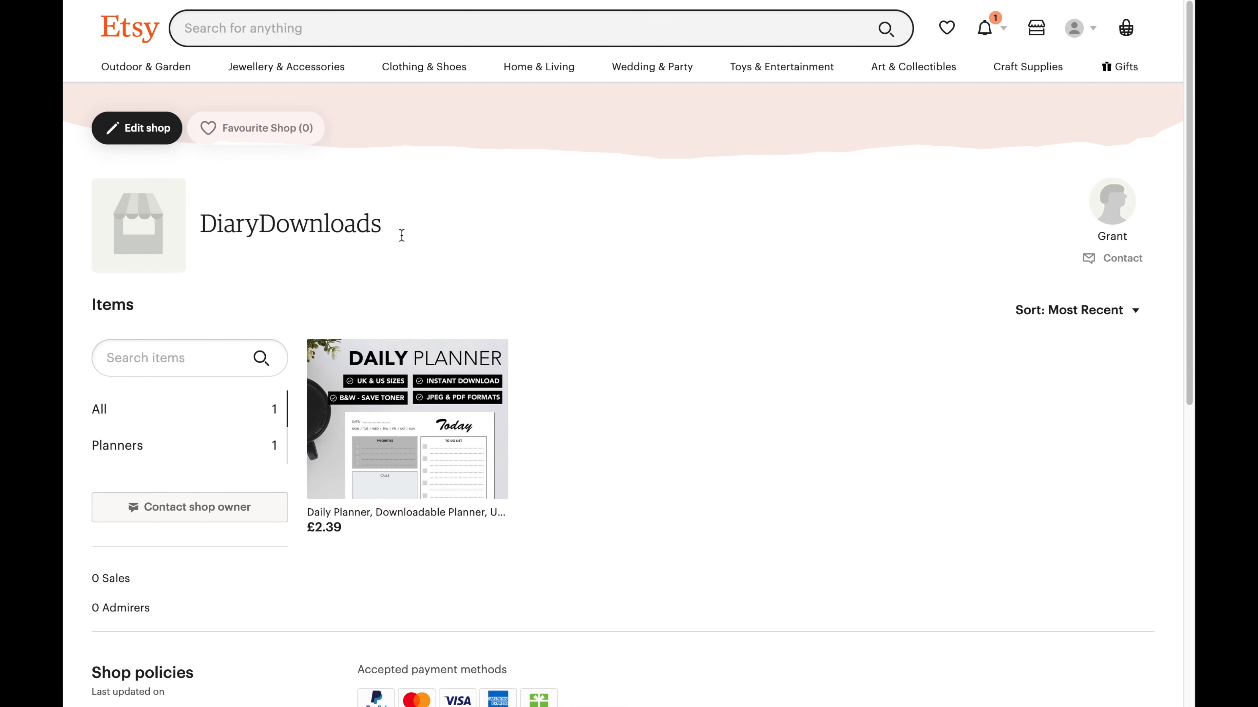
Scroll through the published DiaryDownloads shop page and switch it into Edit shop mode.
{"action": "scroll", "coordinate": [591, 274], "scroll_direction": "down", "scroll_amount": 3}
{"action": "scroll", "coordinate": [589, 271], "scroll_direction": "down", "scroll_amount": 3}
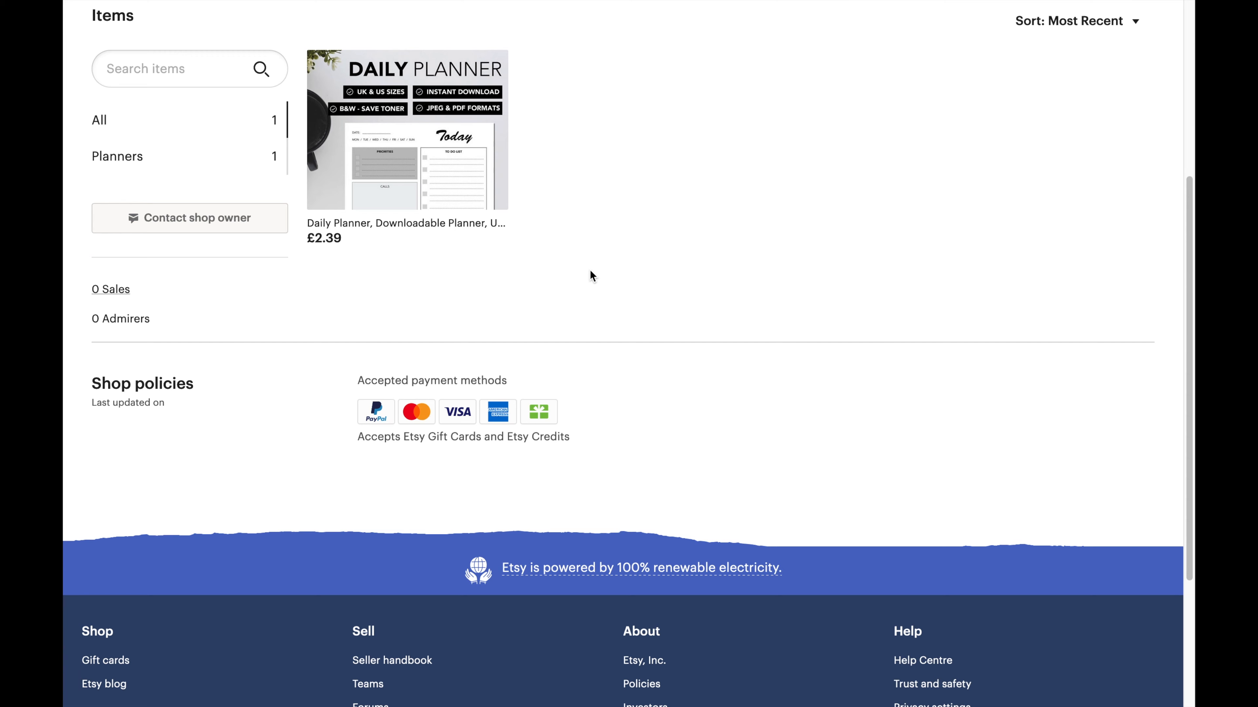
{"action": "scroll", "coordinate": [590, 271], "scroll_direction": "up", "scroll_amount": 5}
{"action": "scroll", "coordinate": [590, 275], "scroll_direction": "up", "scroll_amount": 1}
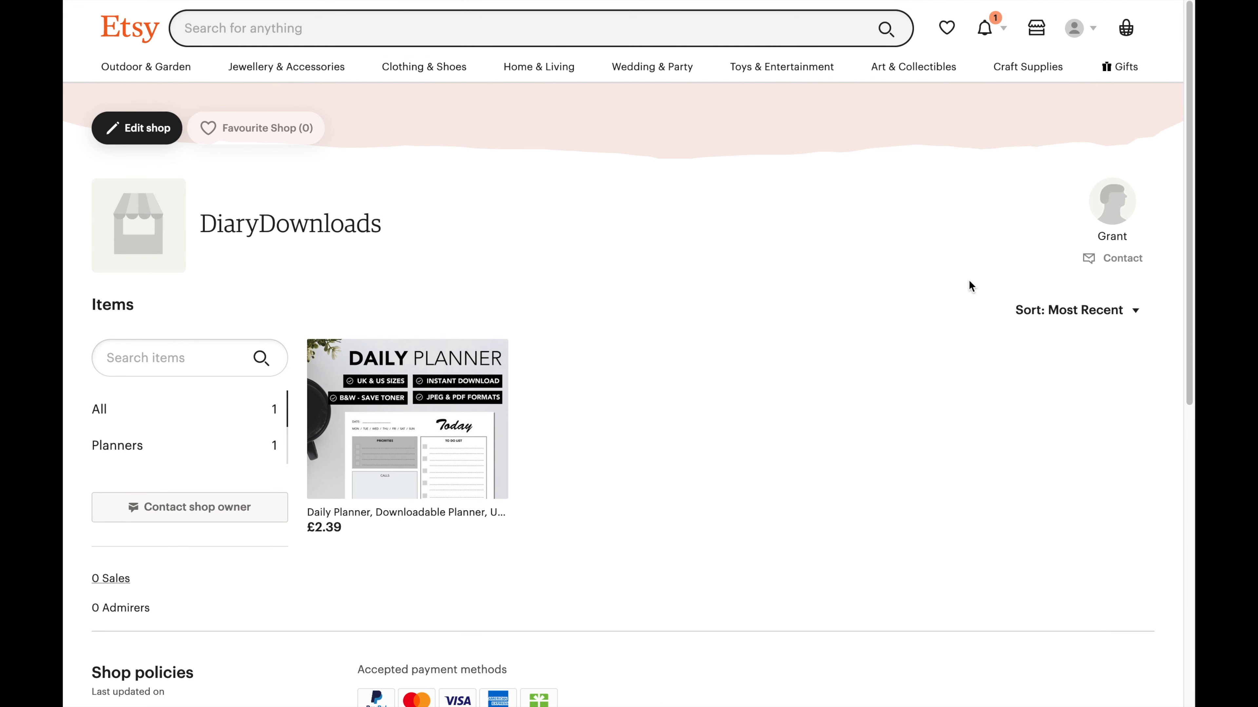
{"action": "left_click_drag", "start_coordinate": [193, 229], "coordinate": [380, 220]}
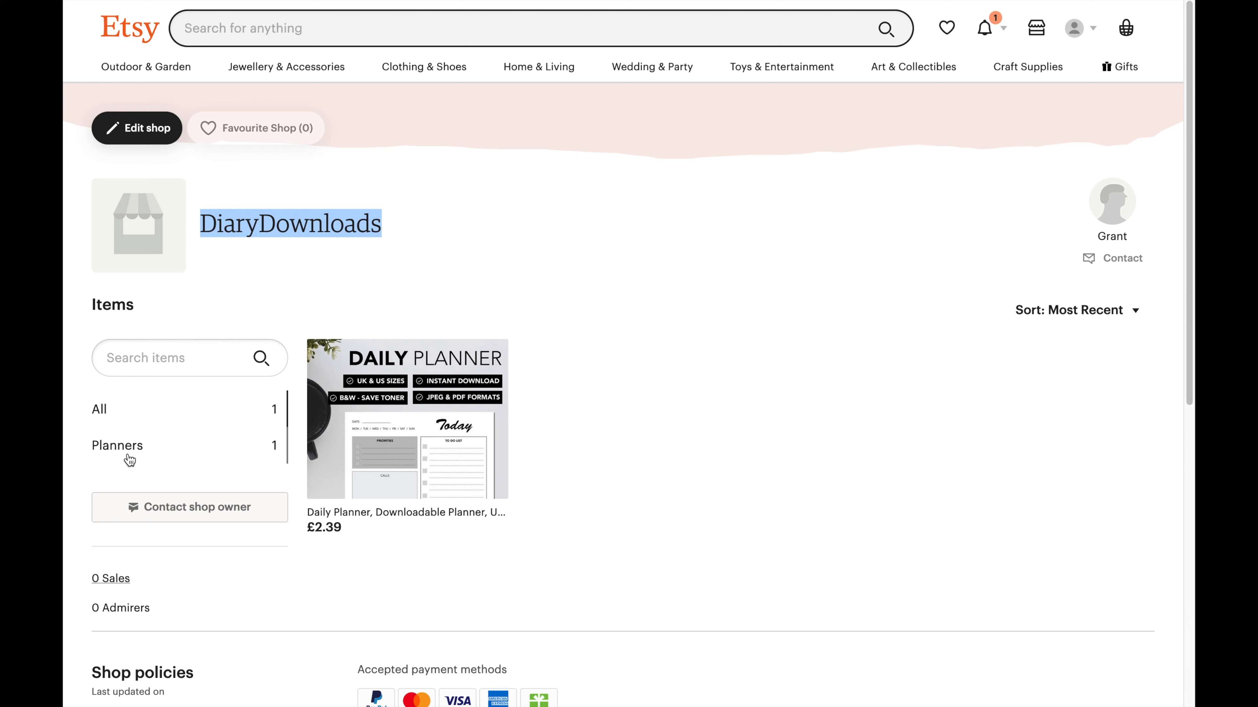
{"action": "left_click", "coordinate": [142, 129]}
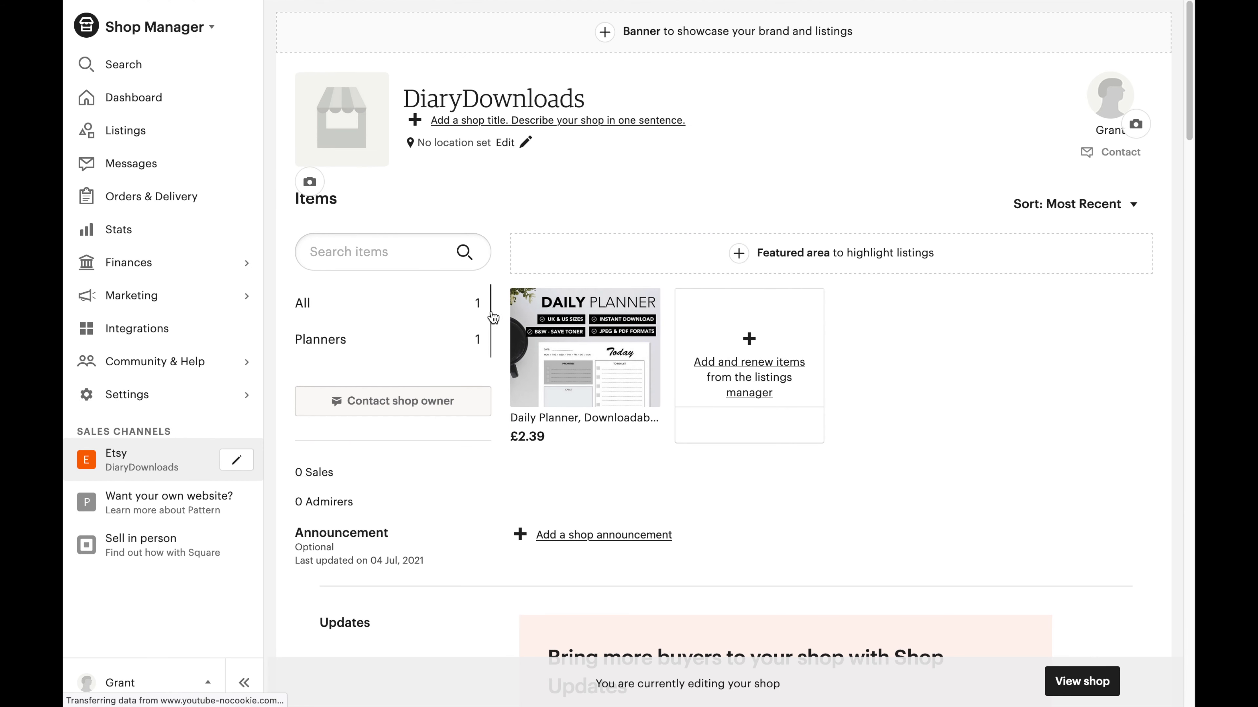
Replace 'No location set' with Leighton Buzzard, England, United Kingdom and save it.
{"action": "left_click", "coordinate": [510, 144]}
{"action": "left_click", "coordinate": [685, 275]}
{"action": "type", "text": "Bedfordshi"}
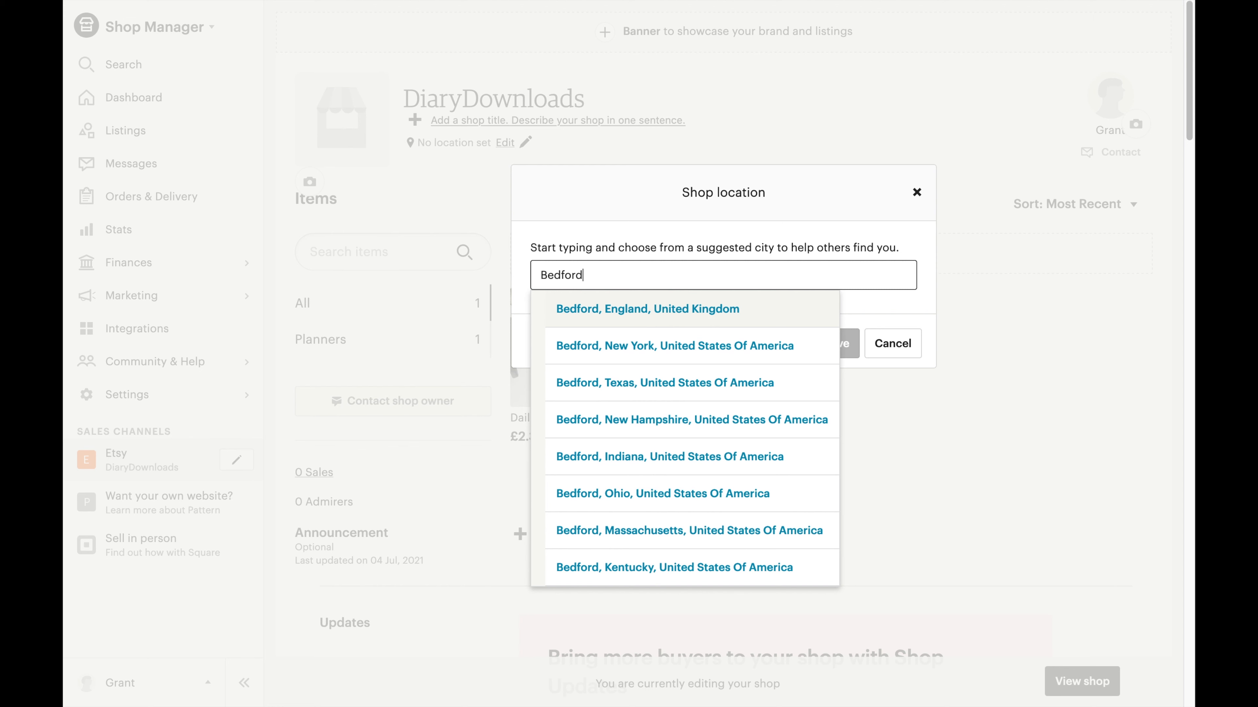
{"action": "key", "text": "BackSpace"}
{"action": "key", "text": "BackSpace"}
{"action": "type", "text": "hire"}
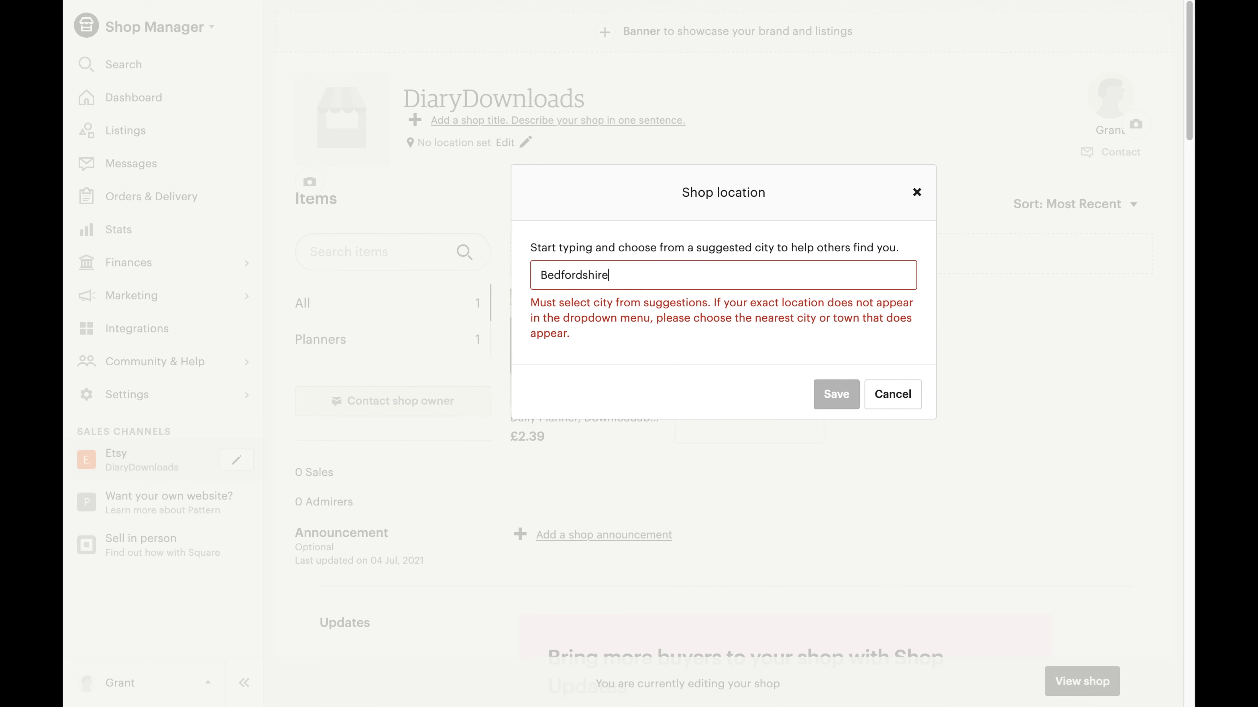
{"action": "key", "text": "ctrl+a"}
{"action": "type", "text": "Leighton"}
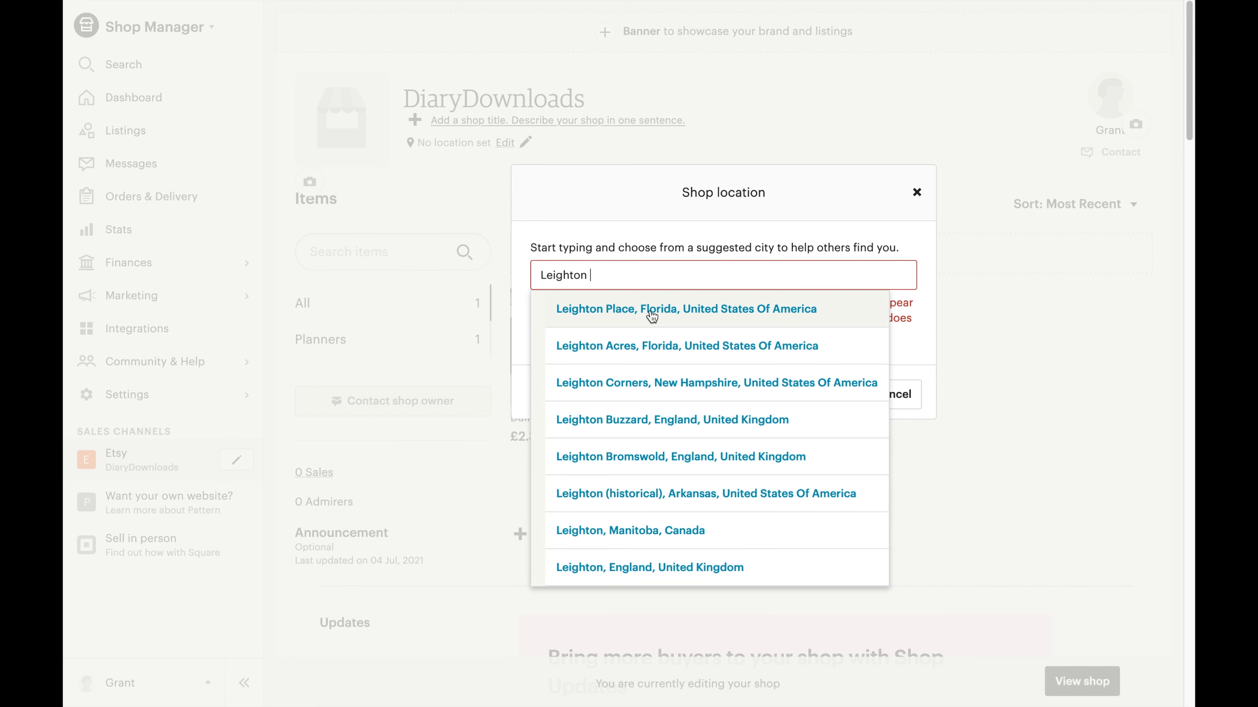
{"action": "type", "text": " Bu"}
{"action": "left_click", "coordinate": [646, 312]}
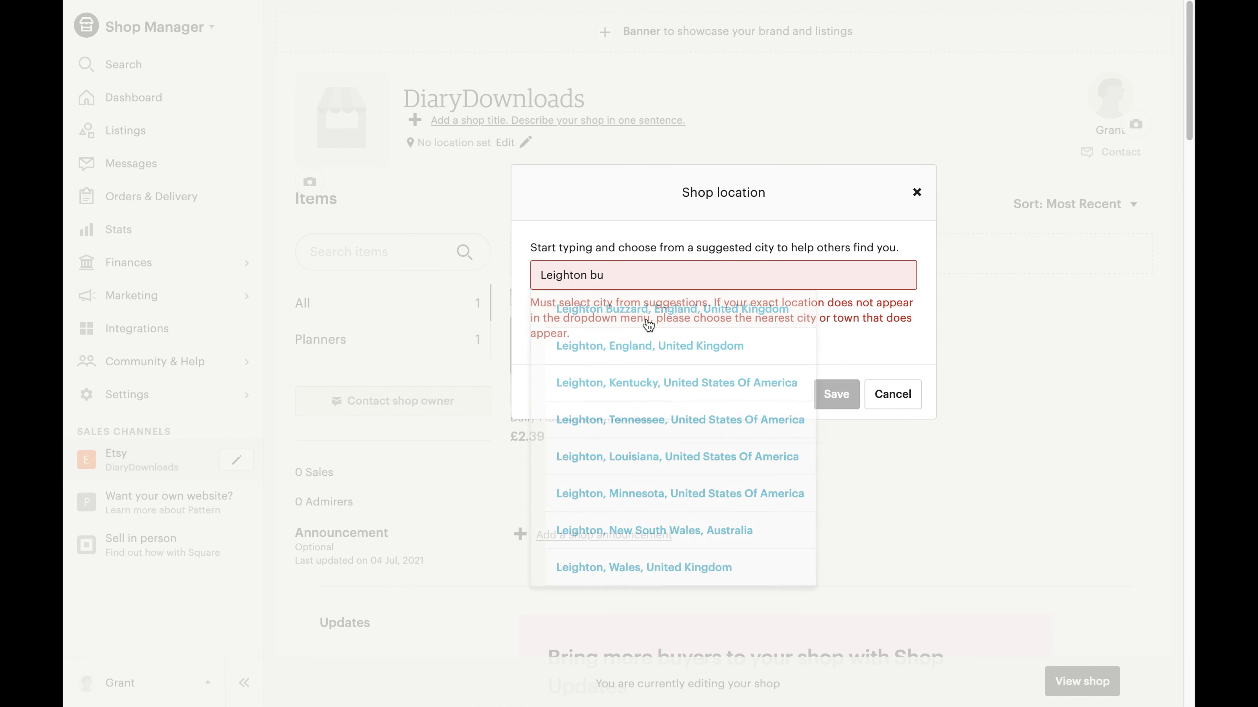
{"action": "left_click", "coordinate": [837, 344]}
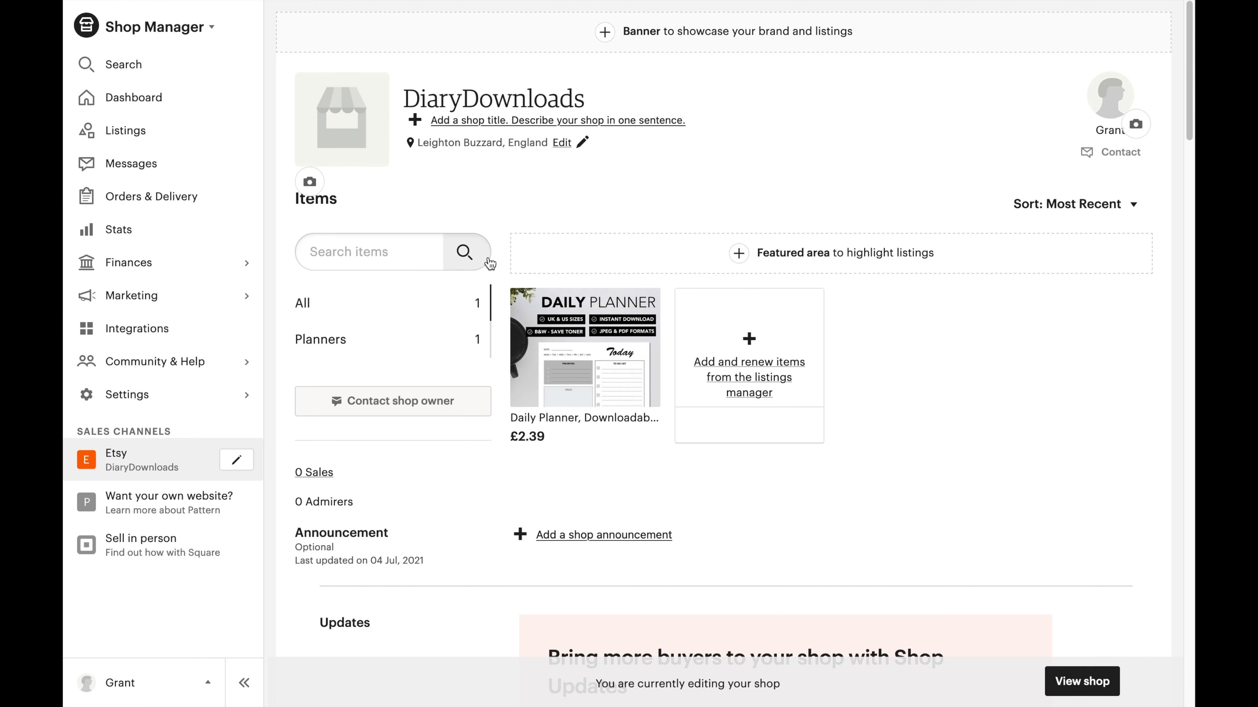
Save the shop title 'A great a place to buy digital planners' and open the shop icon dialog.
{"action": "left_click", "coordinate": [473, 121]}
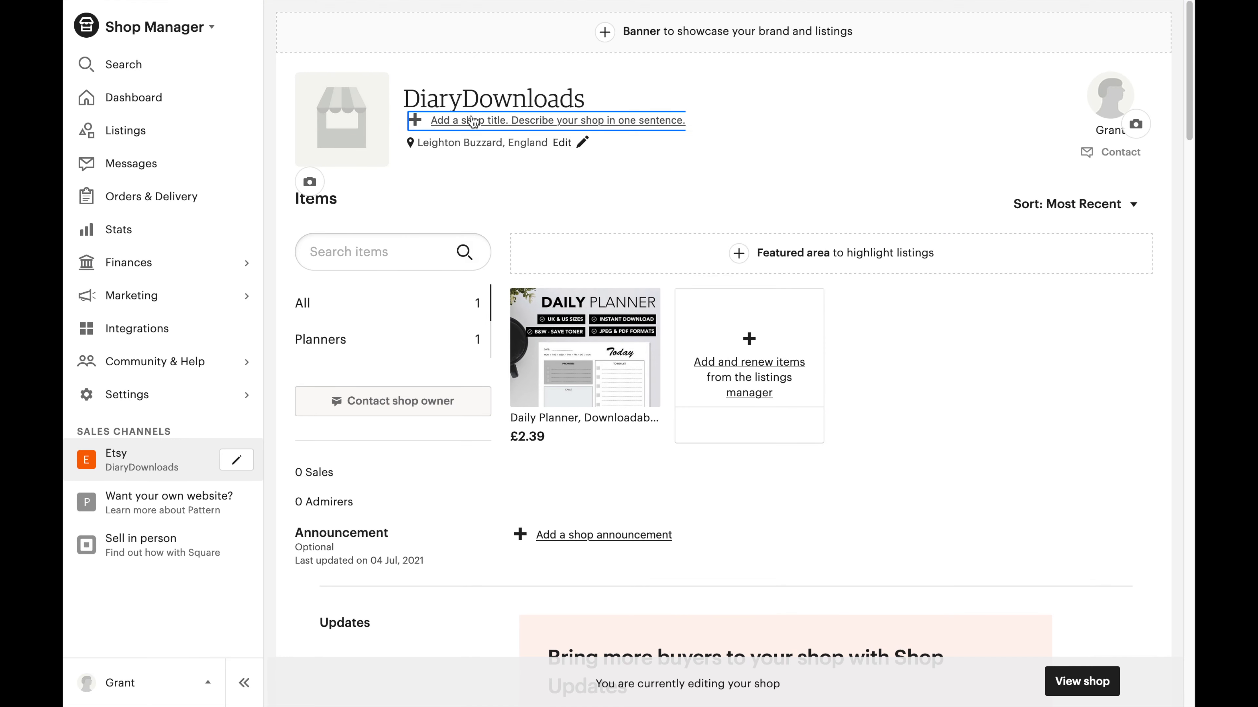
{"action": "left_click", "coordinate": [627, 269]}
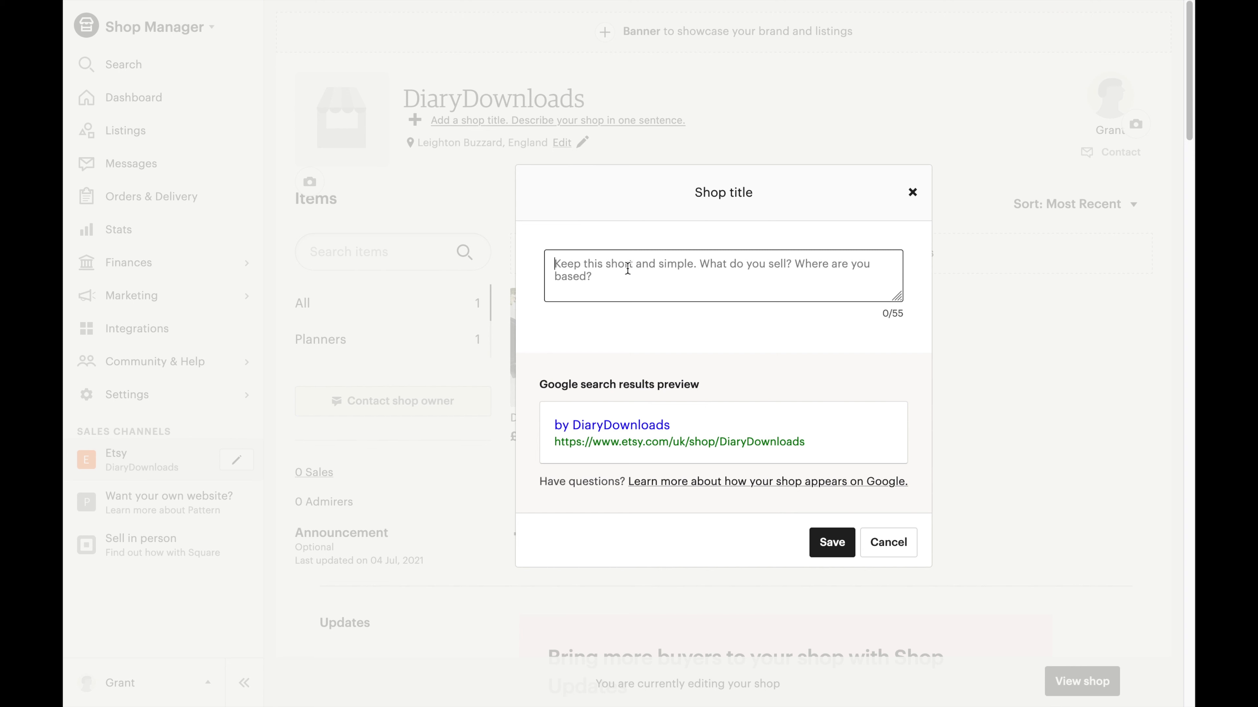
{"action": "type", "text": "A"}
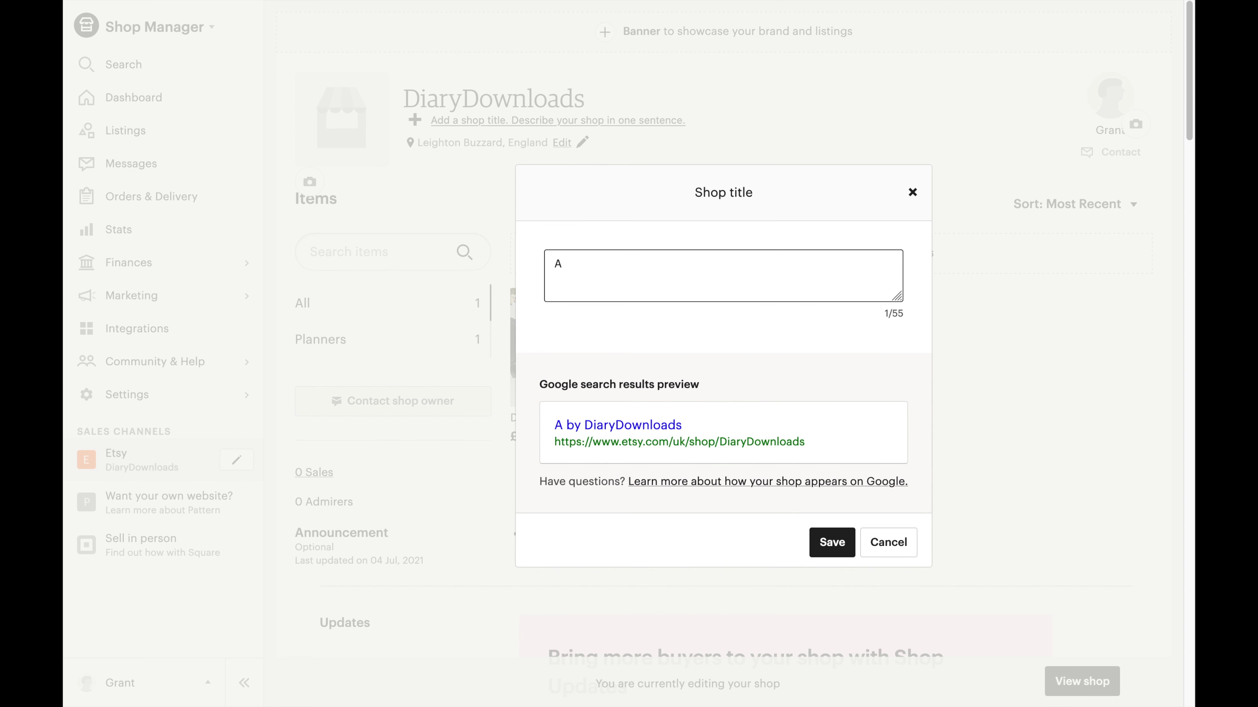
{"action": "type", "text": " great"}
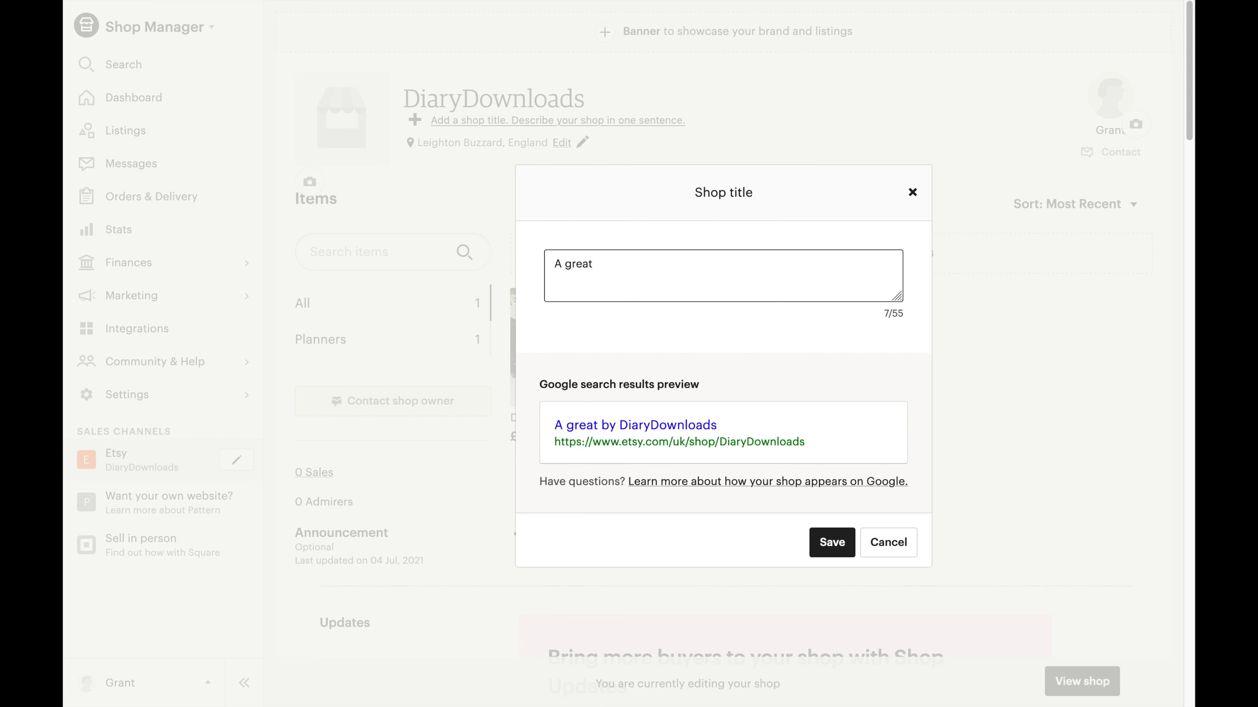
{"action": "type", "text": " aplan"}
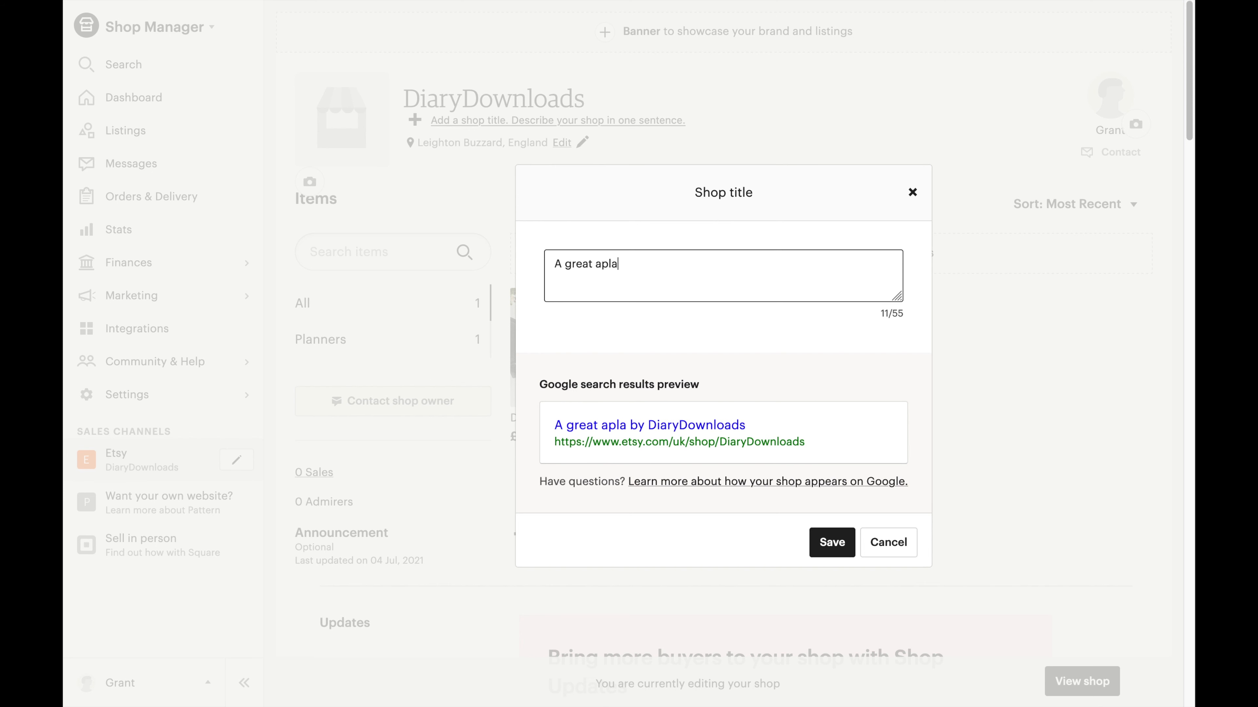
{"action": "key", "text": "BackSpace"}
{"action": "key", "text": "BackSpace"}
{"action": "key", "text": "BackSpace"}
{"action": "key", "text": "BackSpace"}
{"action": "key", "text": "BackSpace"}
{"action": "type", "text": "place "}
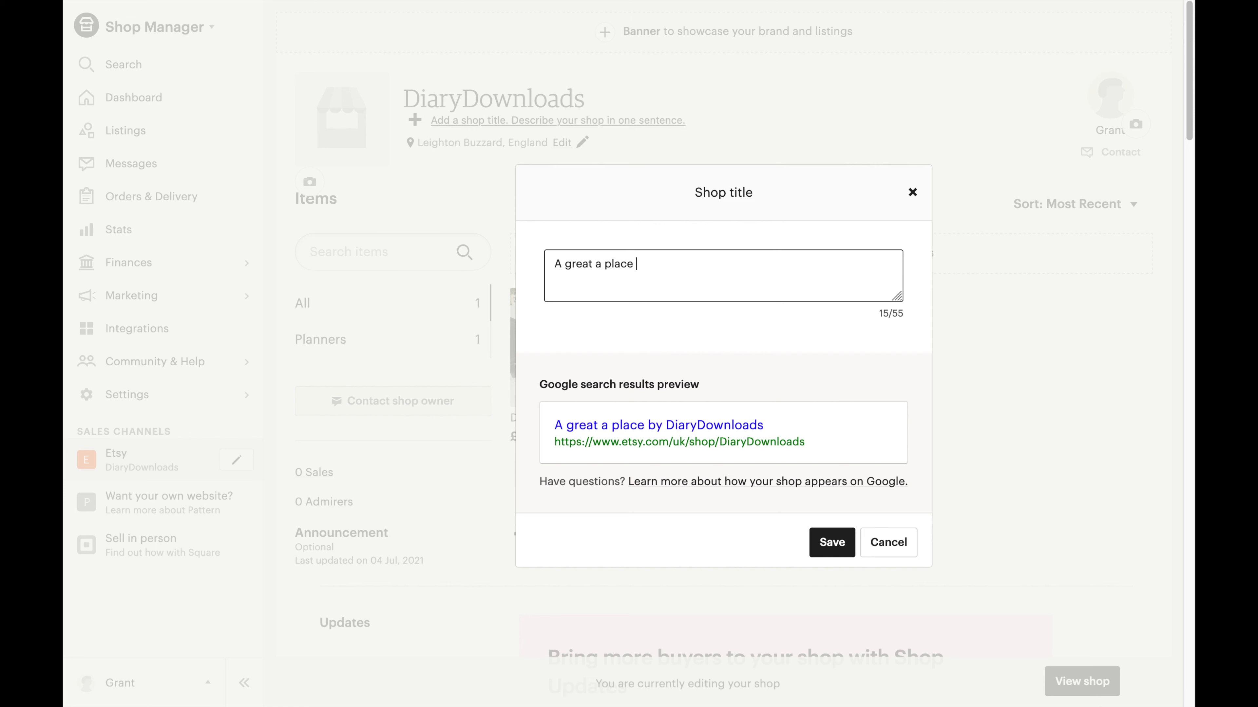
{"action": "type", "text": "to buy "}
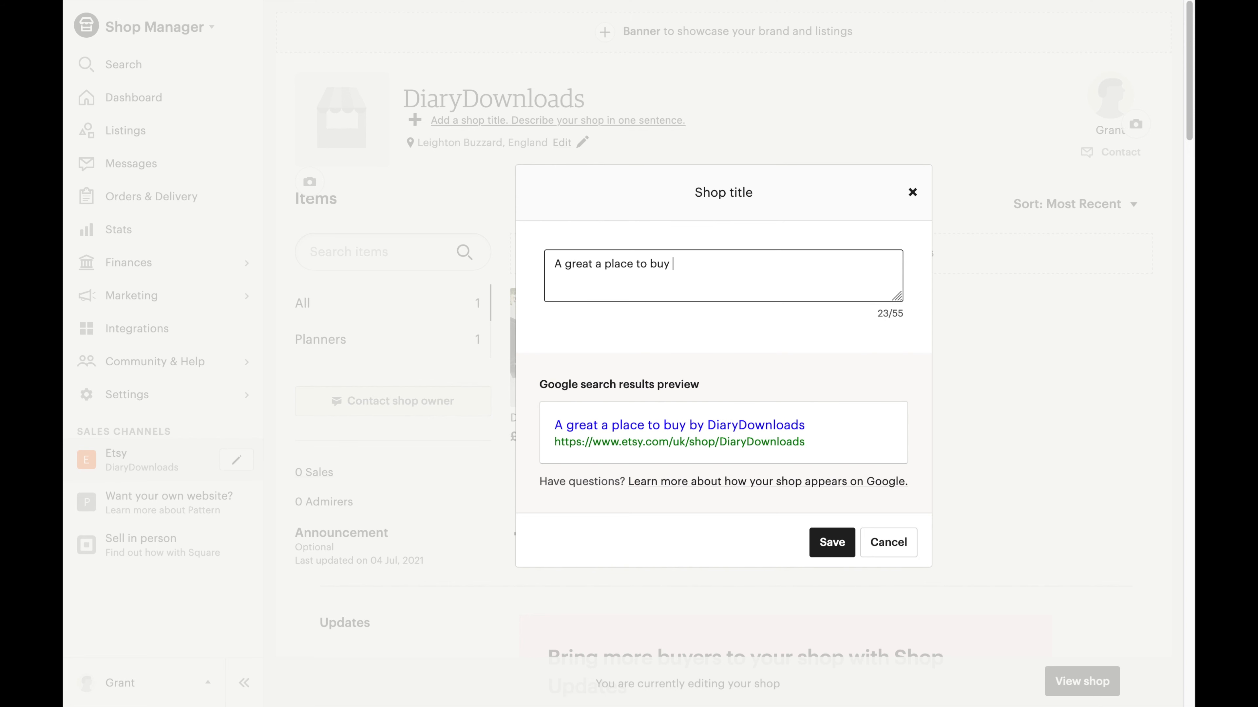
{"action": "type", "text": "digital planners"}
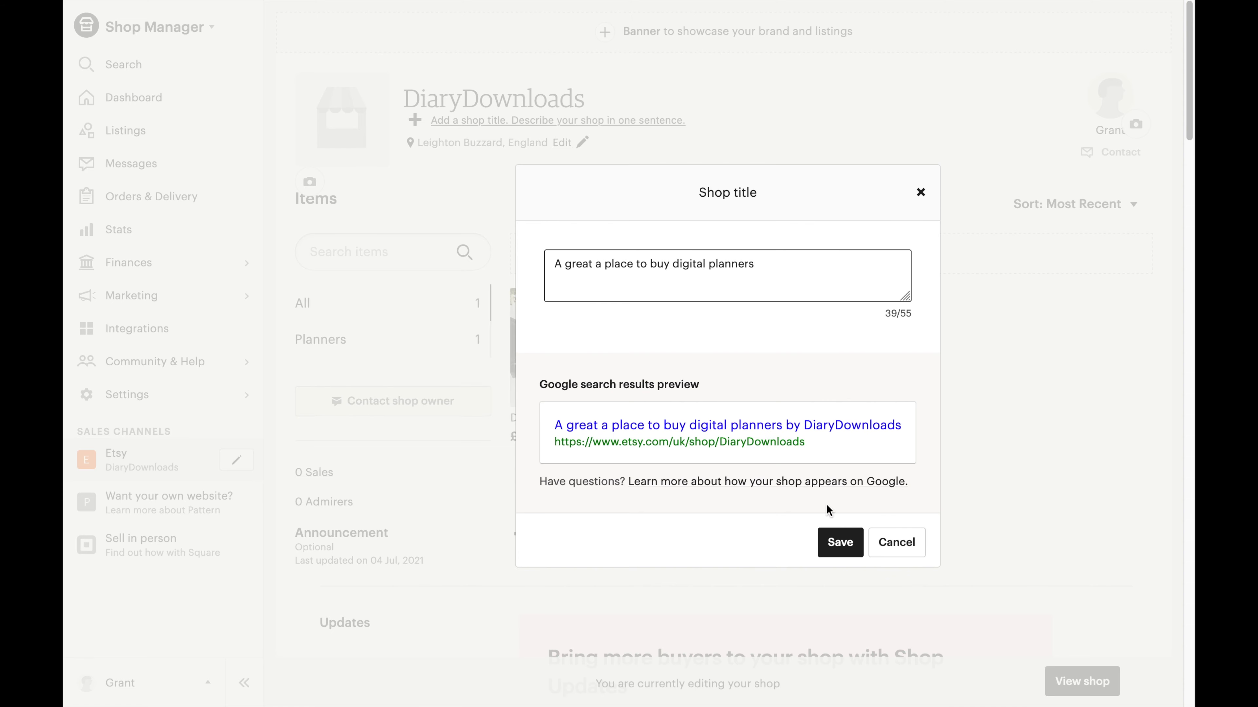
{"action": "left_click", "coordinate": [835, 551]}
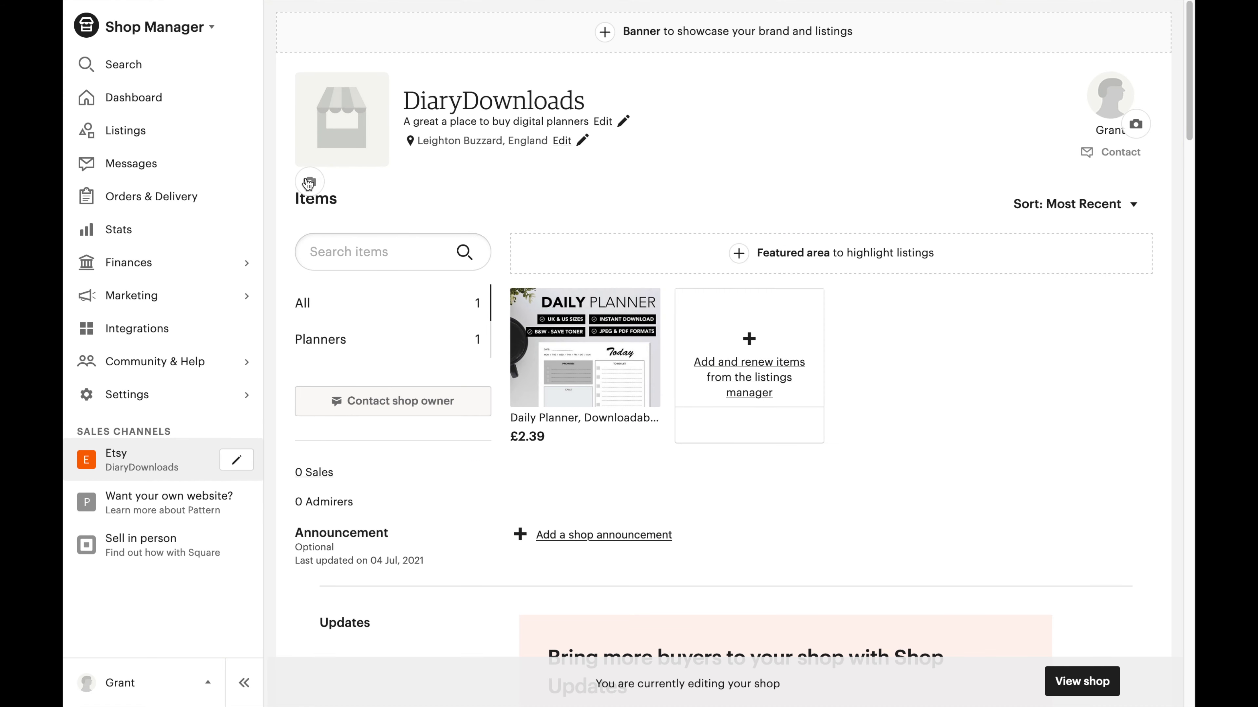
{"action": "left_click", "coordinate": [311, 183]}
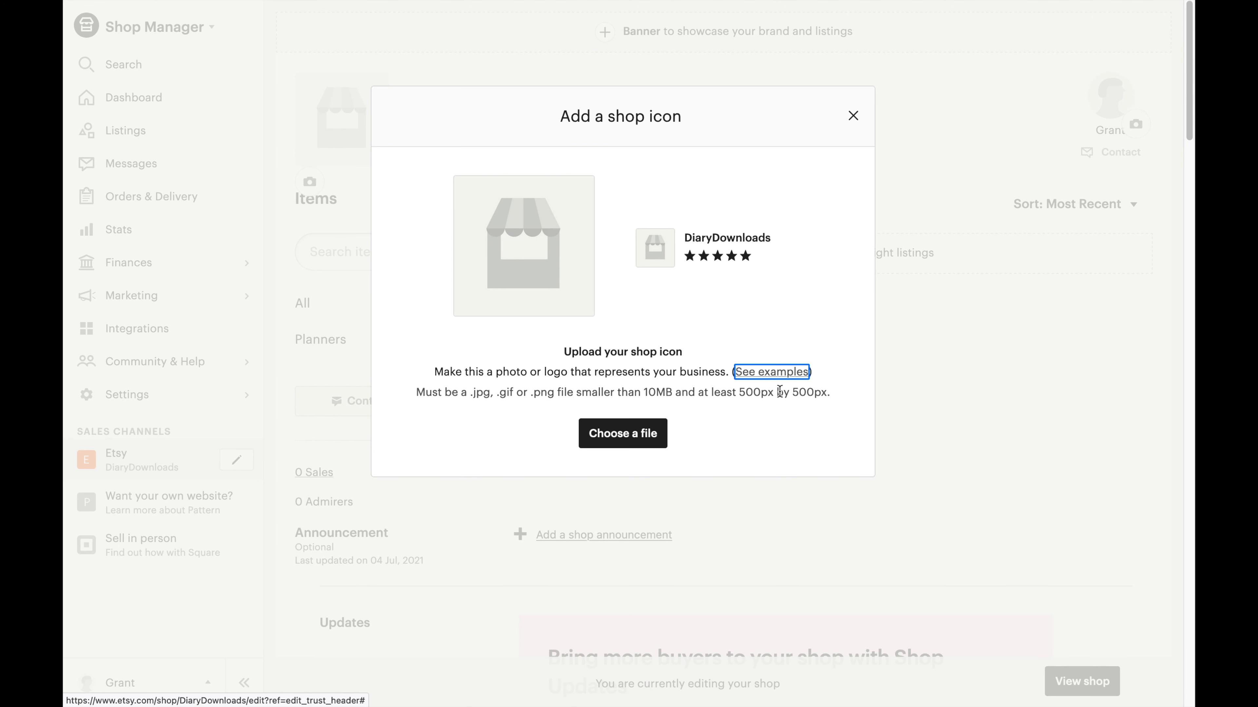
Upload Example Logo 1 from the Etsy folder as the shop icon image.
{"action": "left_click", "coordinate": [642, 434]}
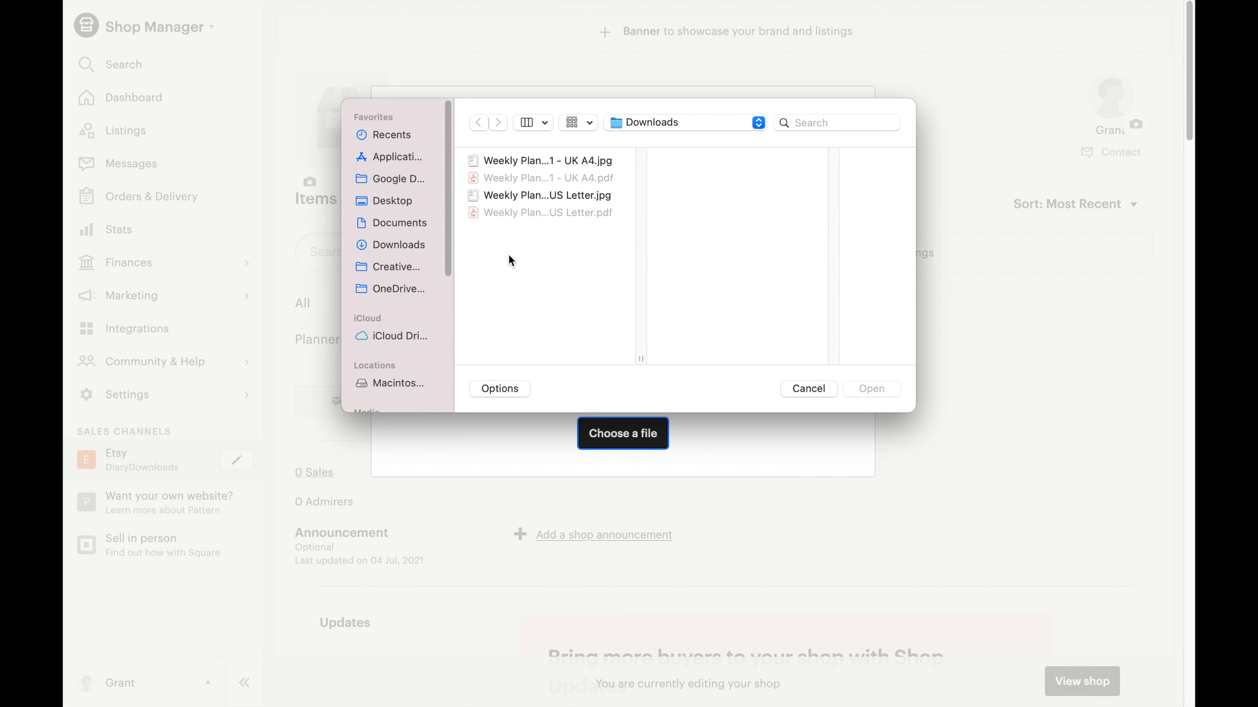
{"action": "left_click", "coordinate": [697, 132]}
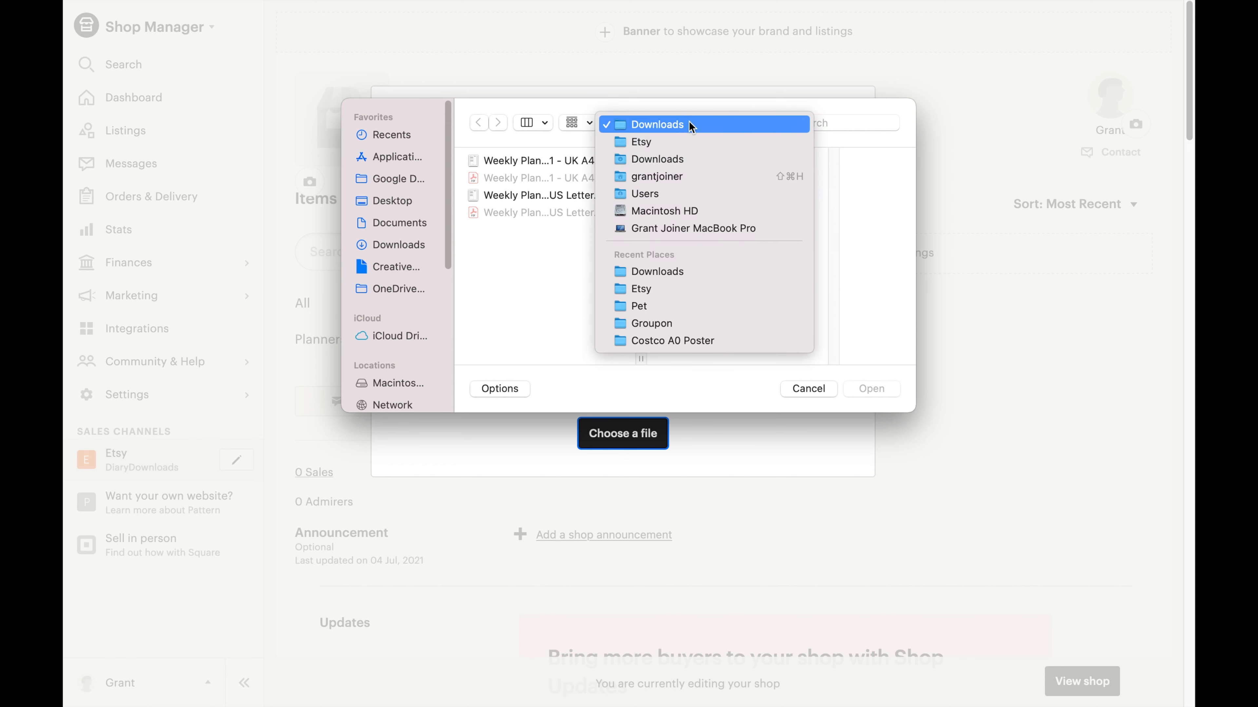
{"action": "left_click", "coordinate": [687, 140]}
{"action": "left_click", "coordinate": [709, 218]}
{"action": "scroll", "coordinate": [842, 322], "scroll_direction": "down", "scroll_amount": 4}
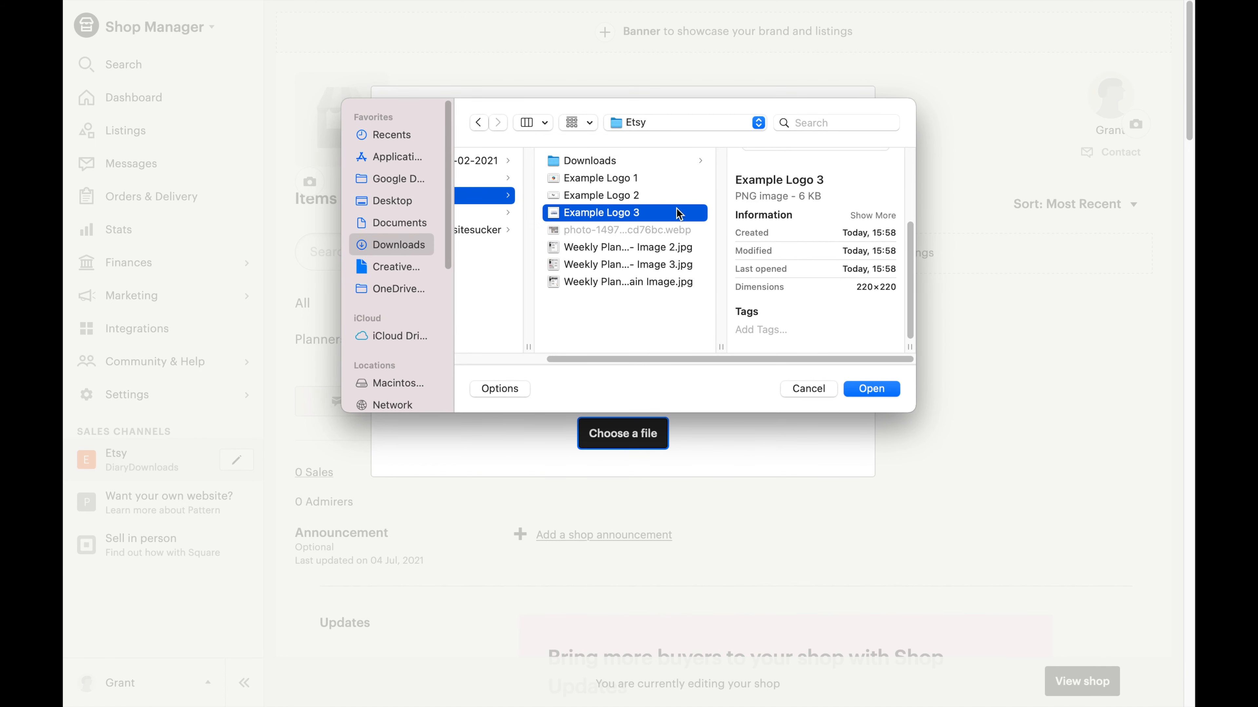
{"action": "left_click", "coordinate": [631, 194]}
{"action": "scroll", "coordinate": [813, 319], "scroll_direction": "down", "scroll_amount": 4}
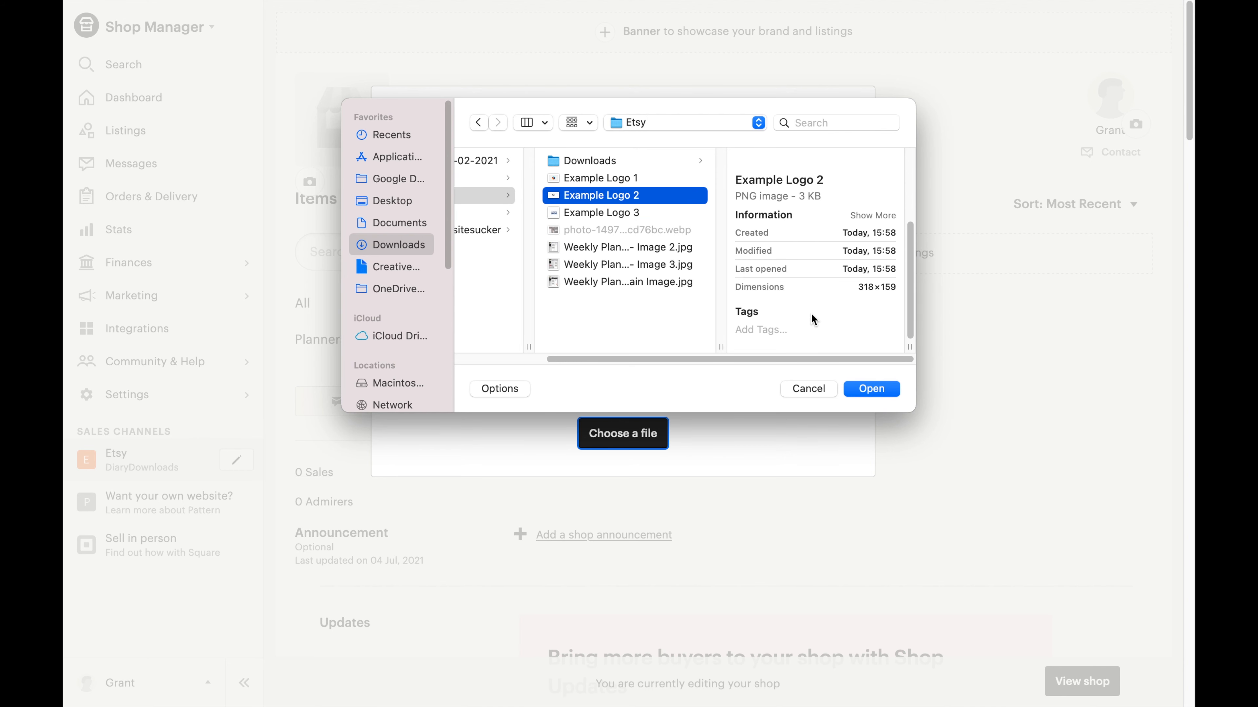
{"action": "left_click", "coordinate": [609, 178]}
{"action": "left_click", "coordinate": [869, 389]}
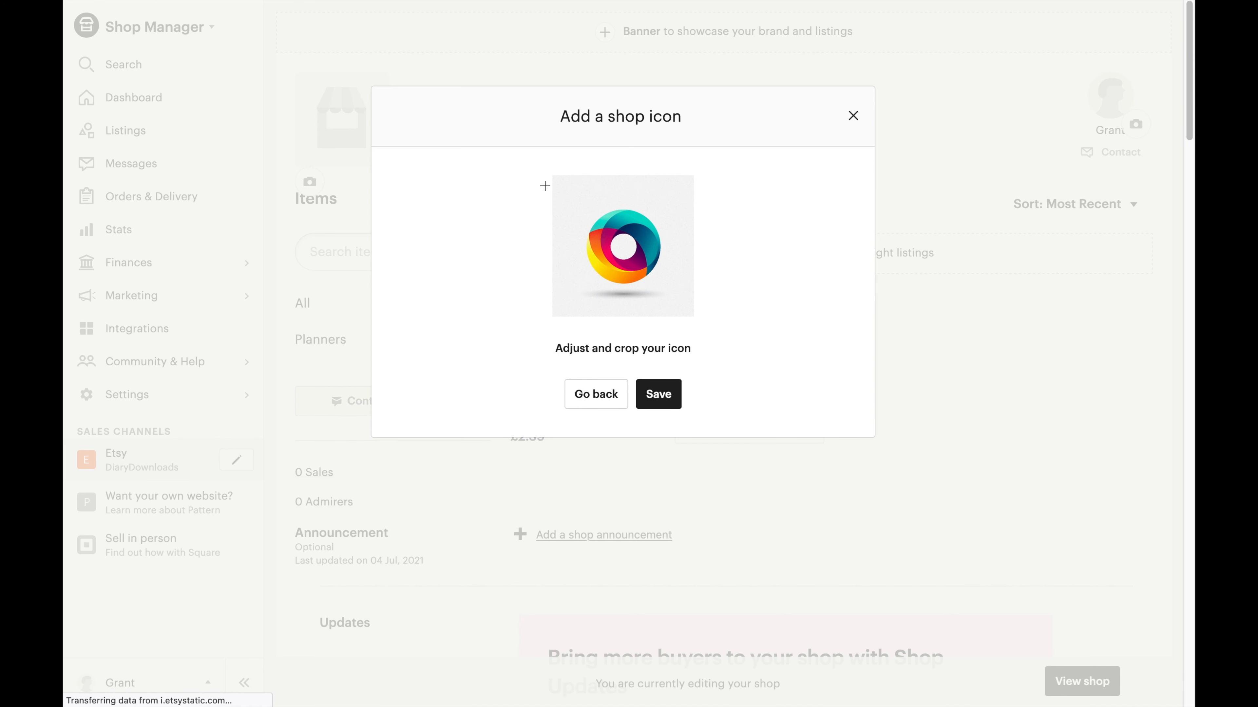
Crop the icon around the colourful ring logo, save it and accept the preview.
{"action": "left_click_drag", "start_coordinate": [560, 182], "coordinate": [649, 286]}
{"action": "left_click_drag", "start_coordinate": [618, 231], "coordinate": [629, 249]}
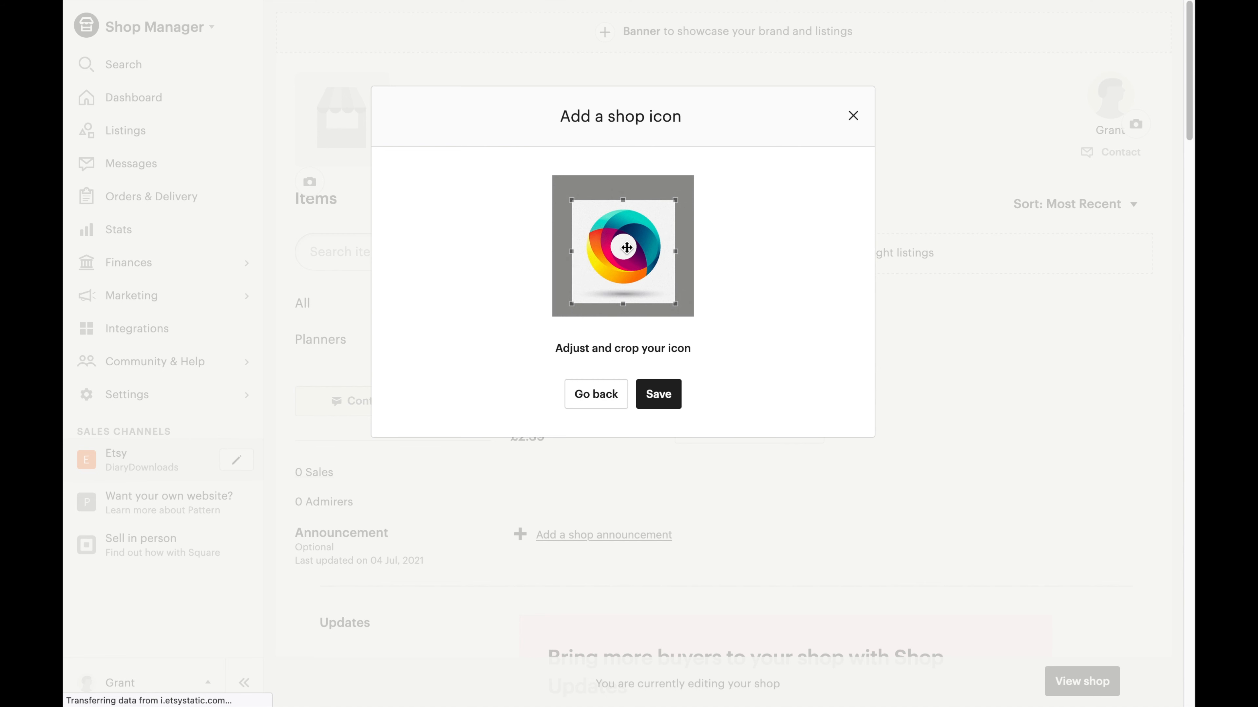
{"action": "left_click", "coordinate": [658, 397]}
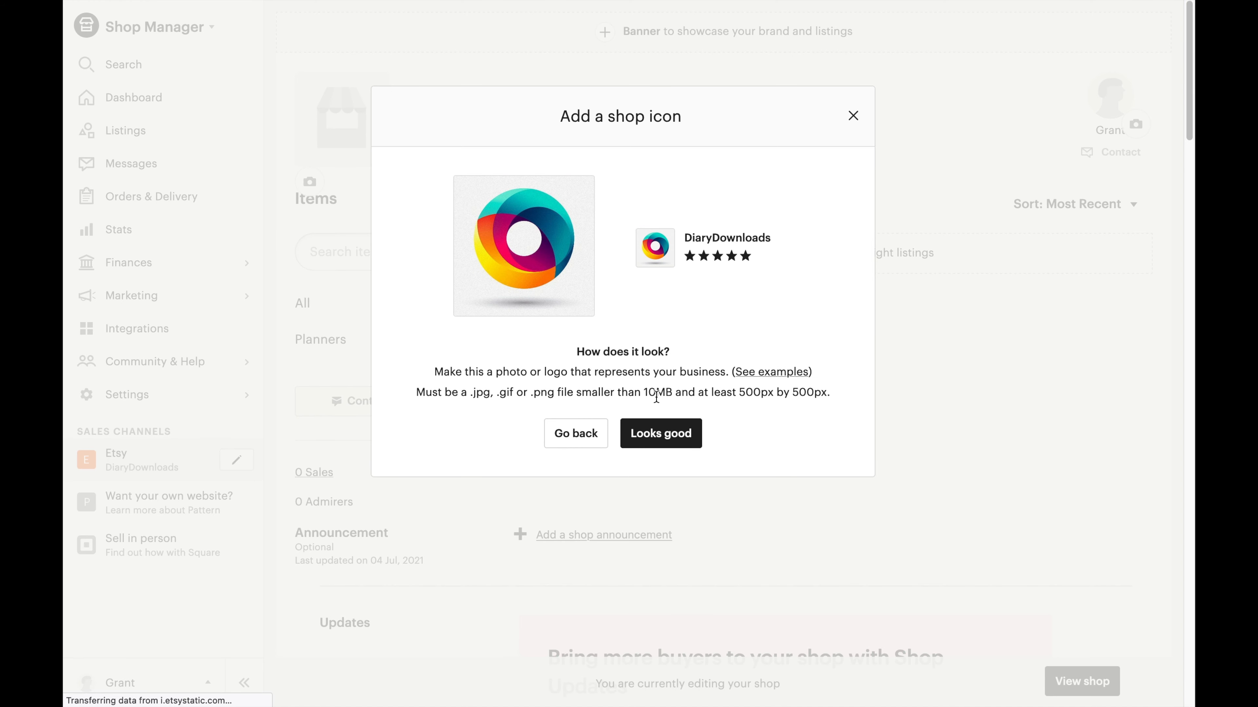
{"action": "left_click", "coordinate": [661, 433]}
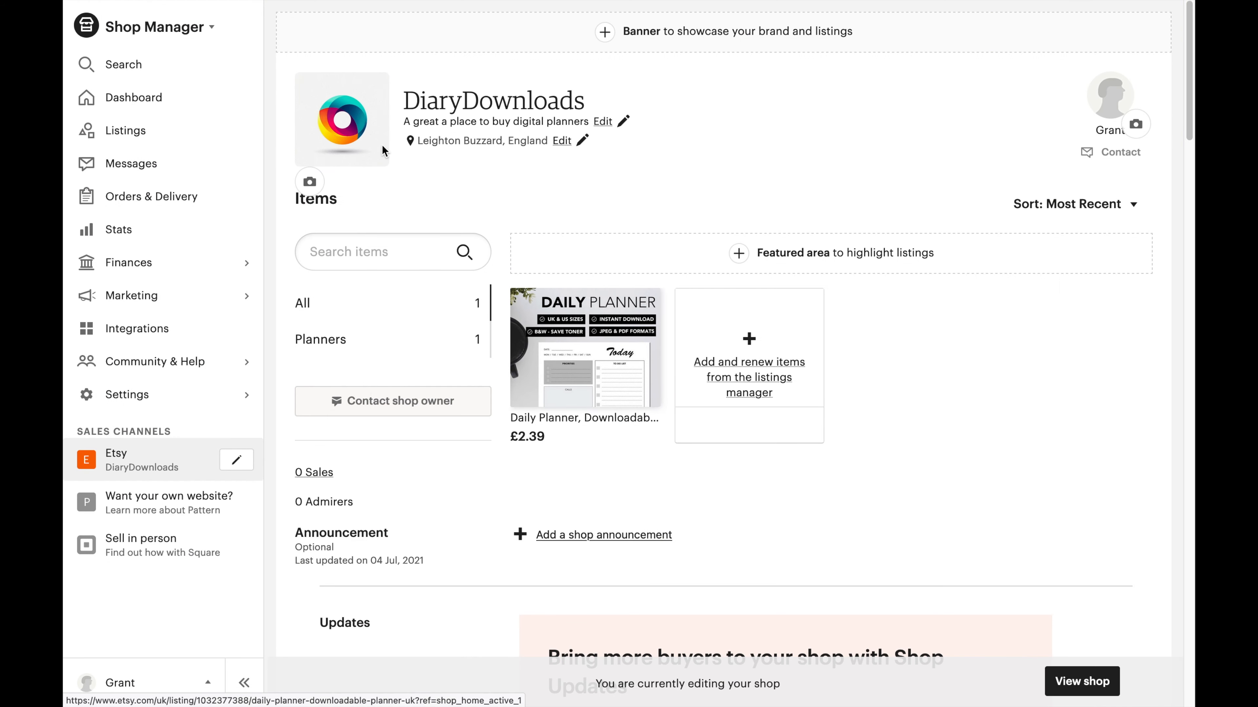
Add and save the shop announcement 'Congratulation! You've found my shop'.
{"action": "scroll", "coordinate": [612, 330], "scroll_direction": "down", "scroll_amount": 3}
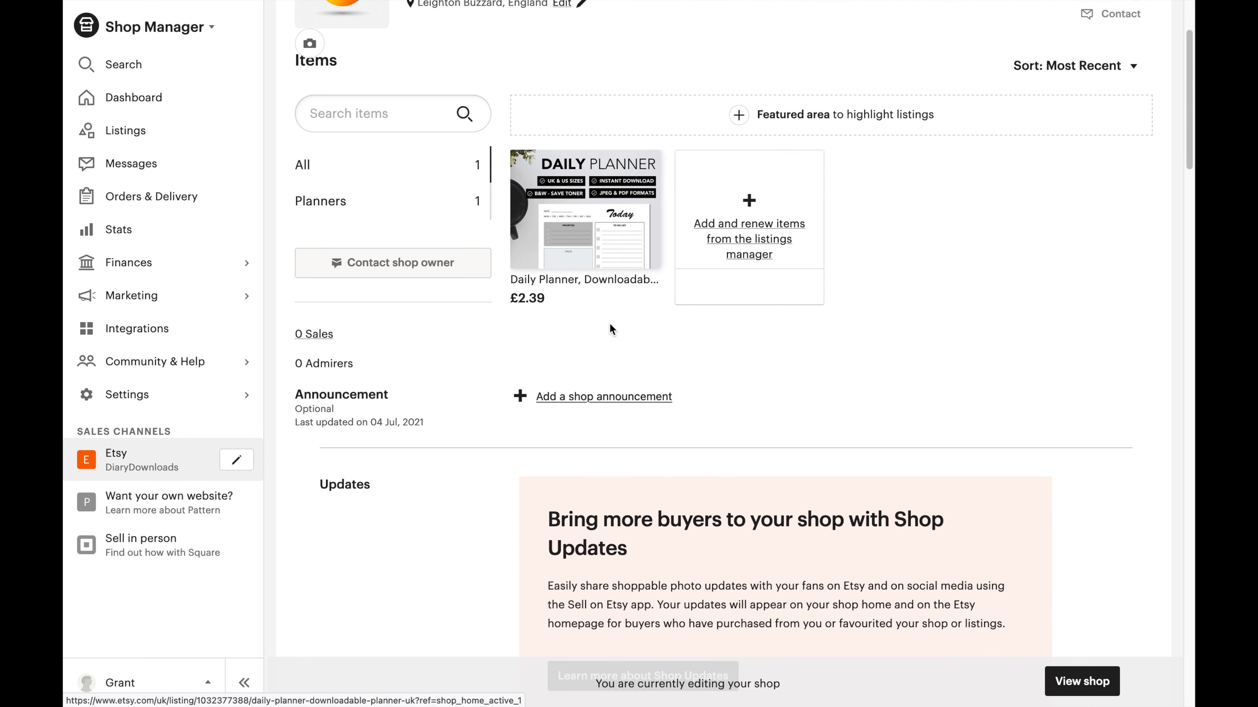
{"action": "left_click", "coordinate": [594, 397]}
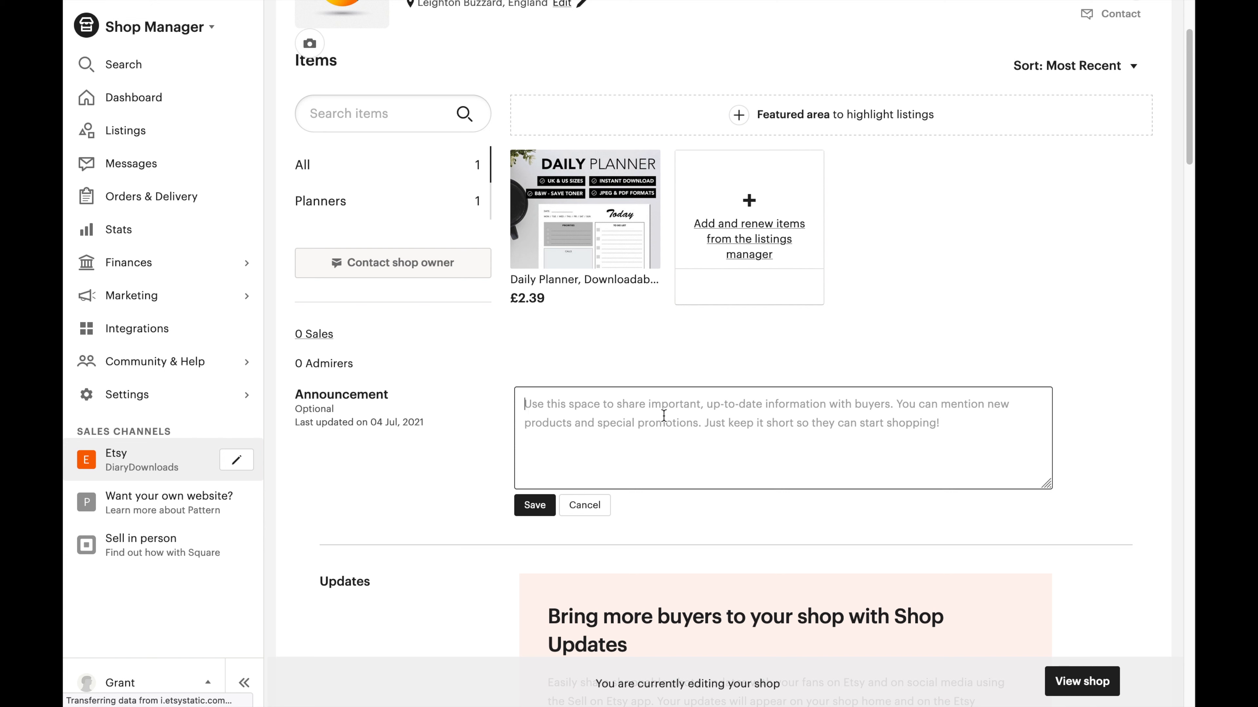
{"action": "type", "text": "Congratulatiojns"}
{"action": "key", "text": "BackSpace"}
{"action": "key", "text": "BackSpace"}
{"action": "key", "text": "BackSpace"}
{"action": "type", "text": "n! You've foiund m"}
{"action": "key", "text": "BackSpace"}
{"action": "key", "text": "BackSpace"}
{"action": "key", "text": "BackSpace"}
{"action": "key", "text": "BackSpace"}
{"action": "key", "text": "BackSpace"}
{"action": "key", "text": "BackSpace"}
{"action": "type", "text": "und my shop"}
{"action": "left_click", "coordinate": [536, 508]}
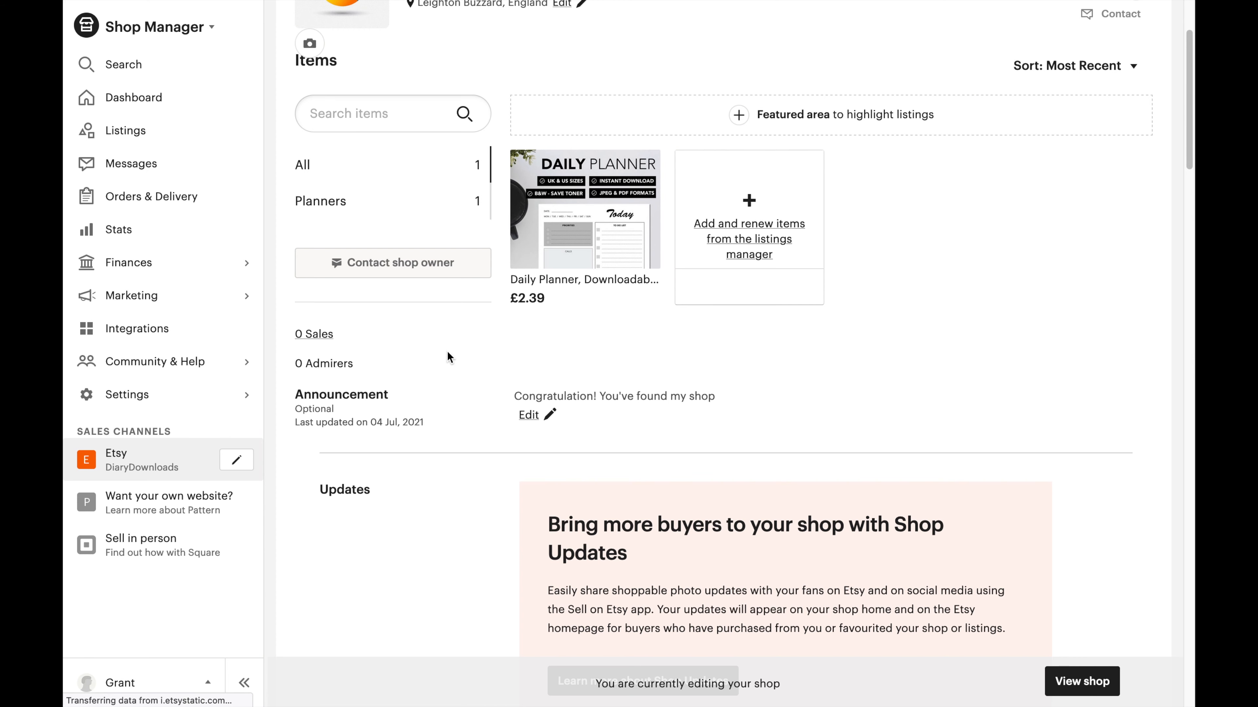
{"action": "scroll", "coordinate": [448, 352], "scroll_direction": "down", "scroll_amount": 8}
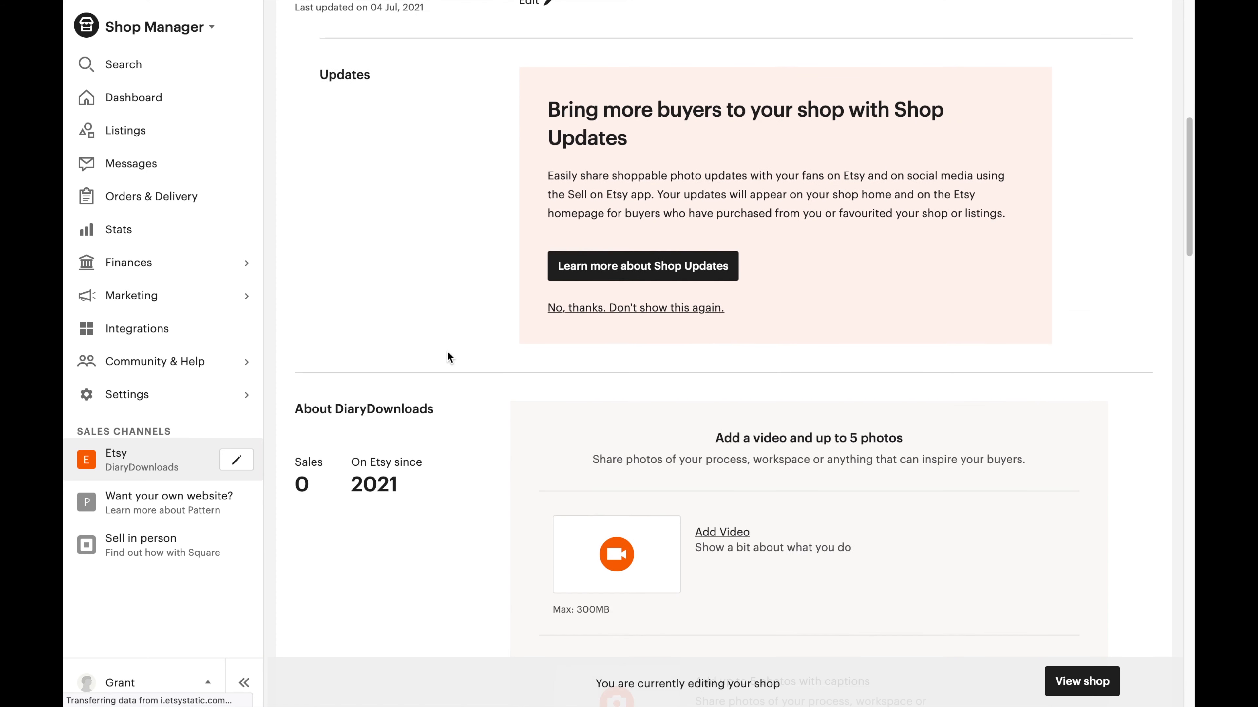
{"action": "scroll", "coordinate": [662, 363], "scroll_direction": "down", "scroll_amount": 6}
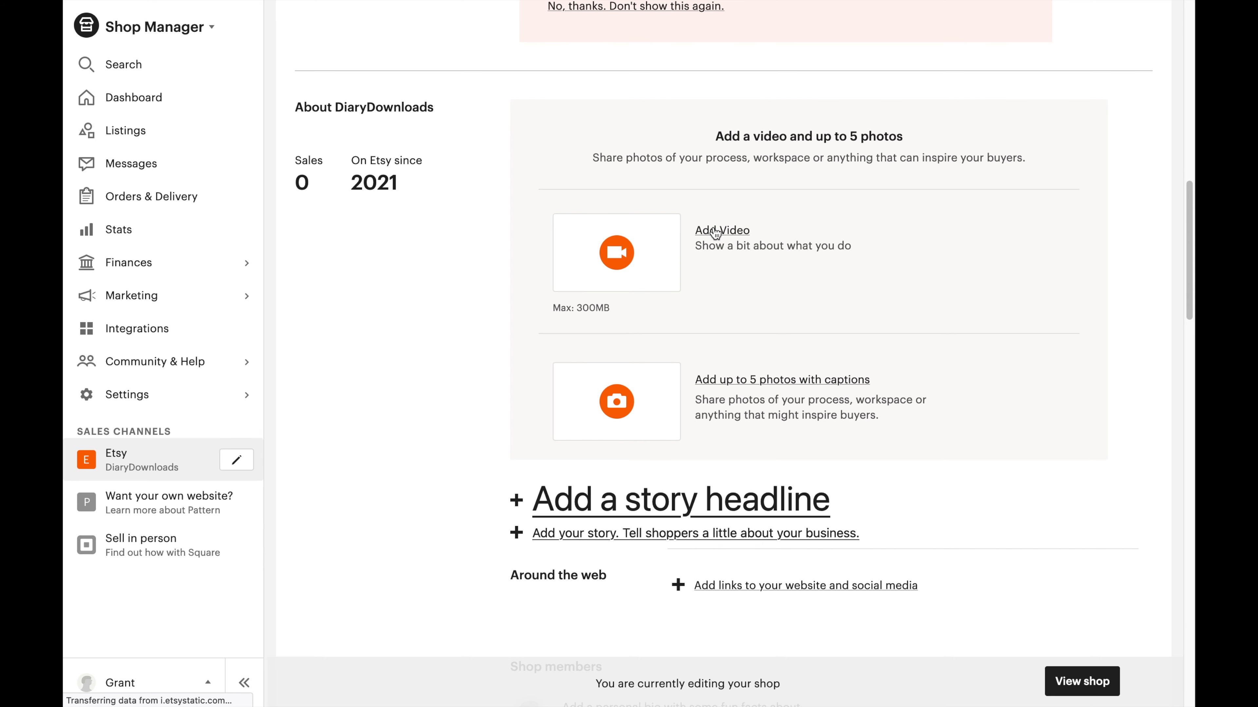
{"action": "scroll", "coordinate": [625, 358], "scroll_direction": "down", "scroll_amount": 1}
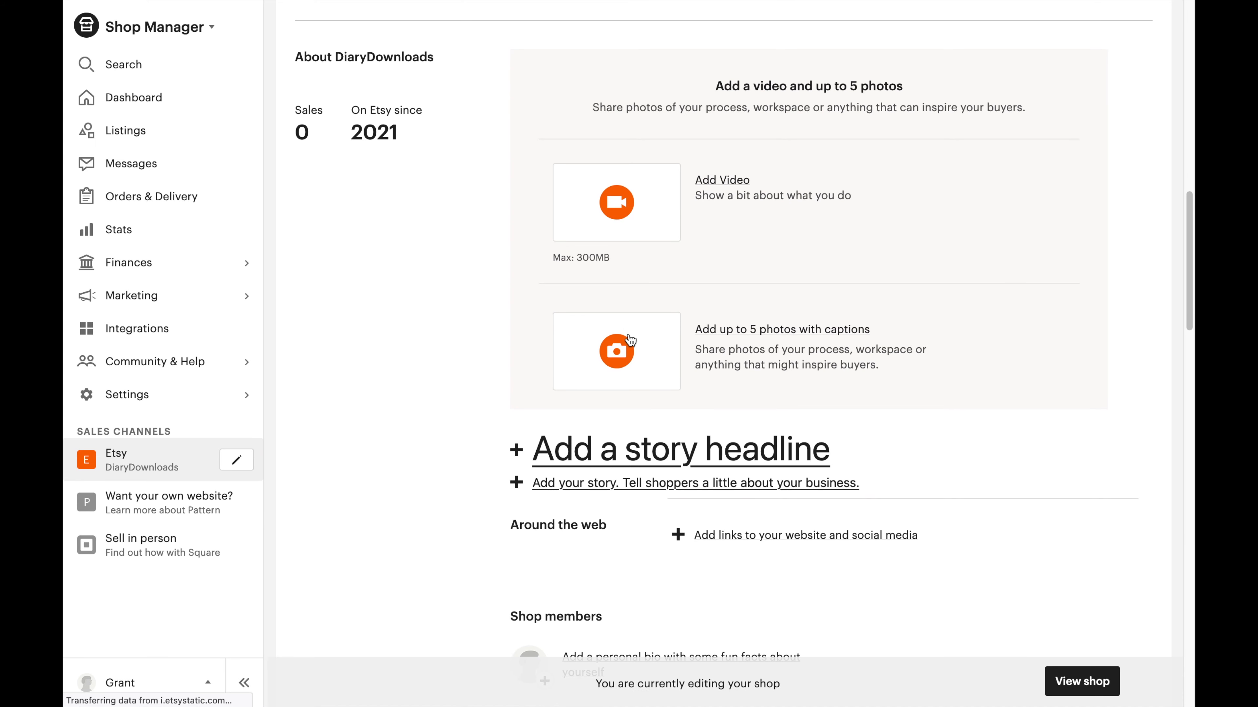
{"action": "scroll", "coordinate": [626, 342], "scroll_direction": "down", "scroll_amount": 1}
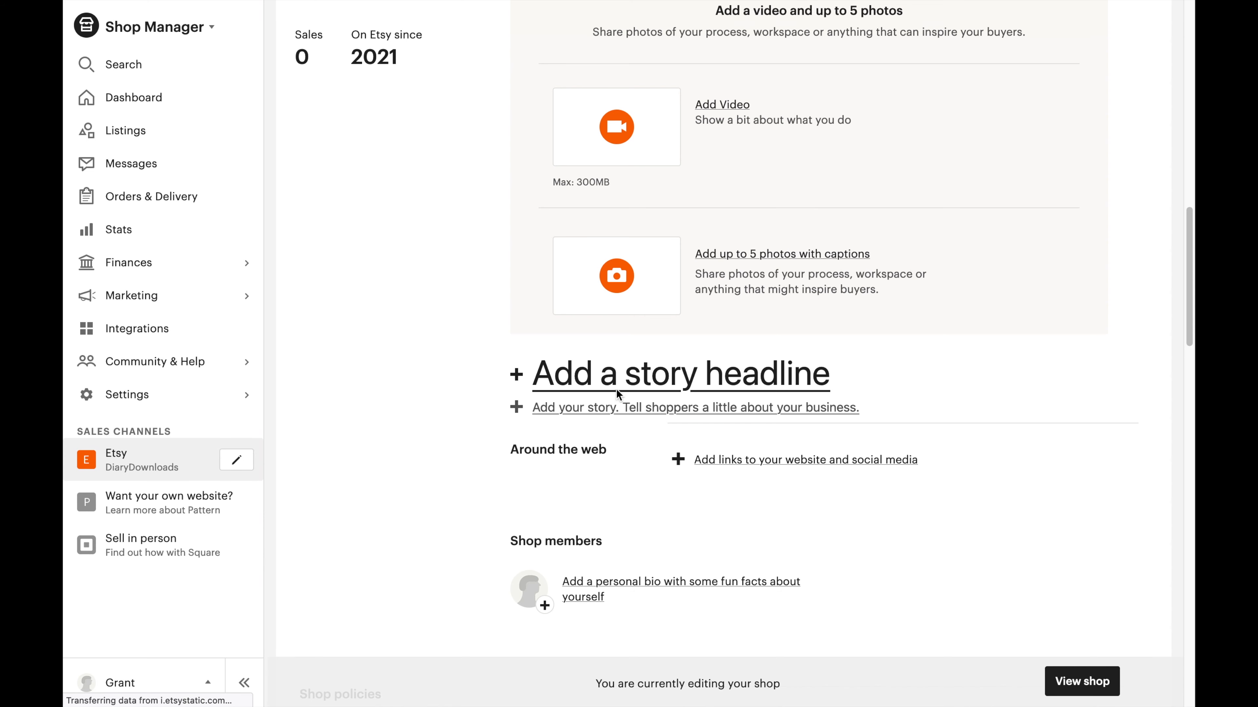
{"action": "scroll", "coordinate": [559, 399], "scroll_direction": "down", "scroll_amount": 2}
{"action": "left_click", "coordinate": [683, 397]}
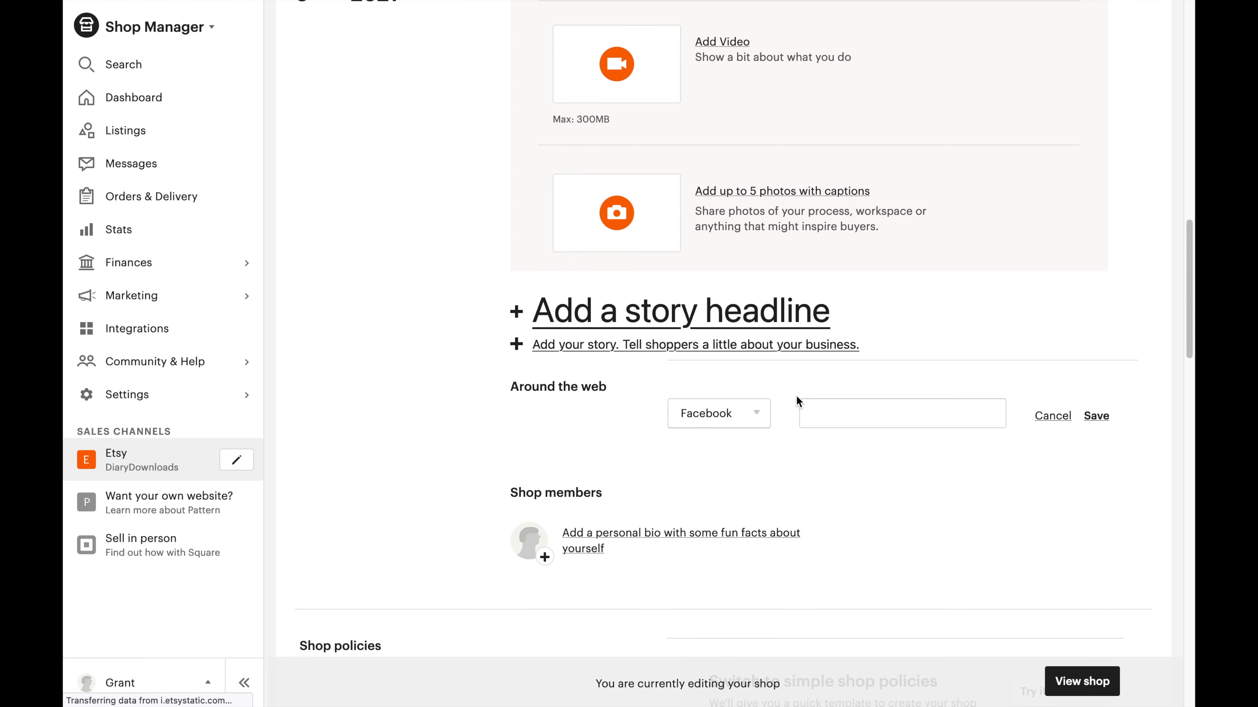
{"action": "left_click", "coordinate": [717, 427]}
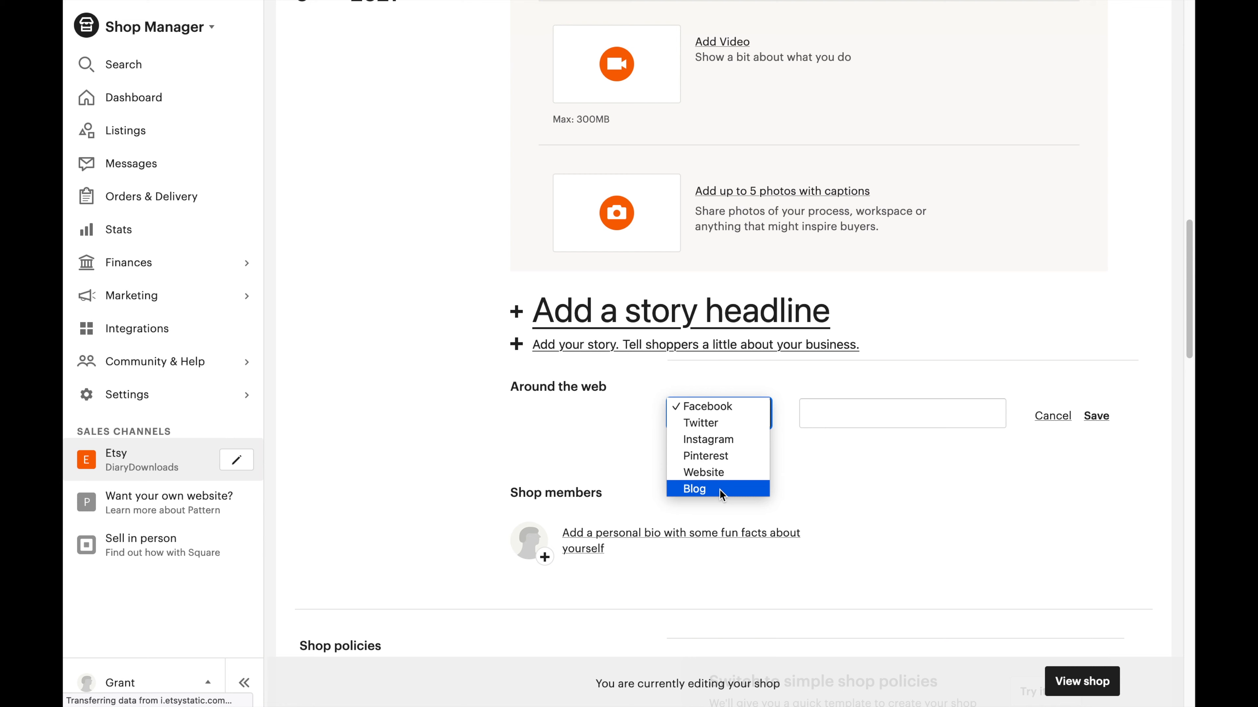
{"action": "left_click", "coordinate": [587, 430]}
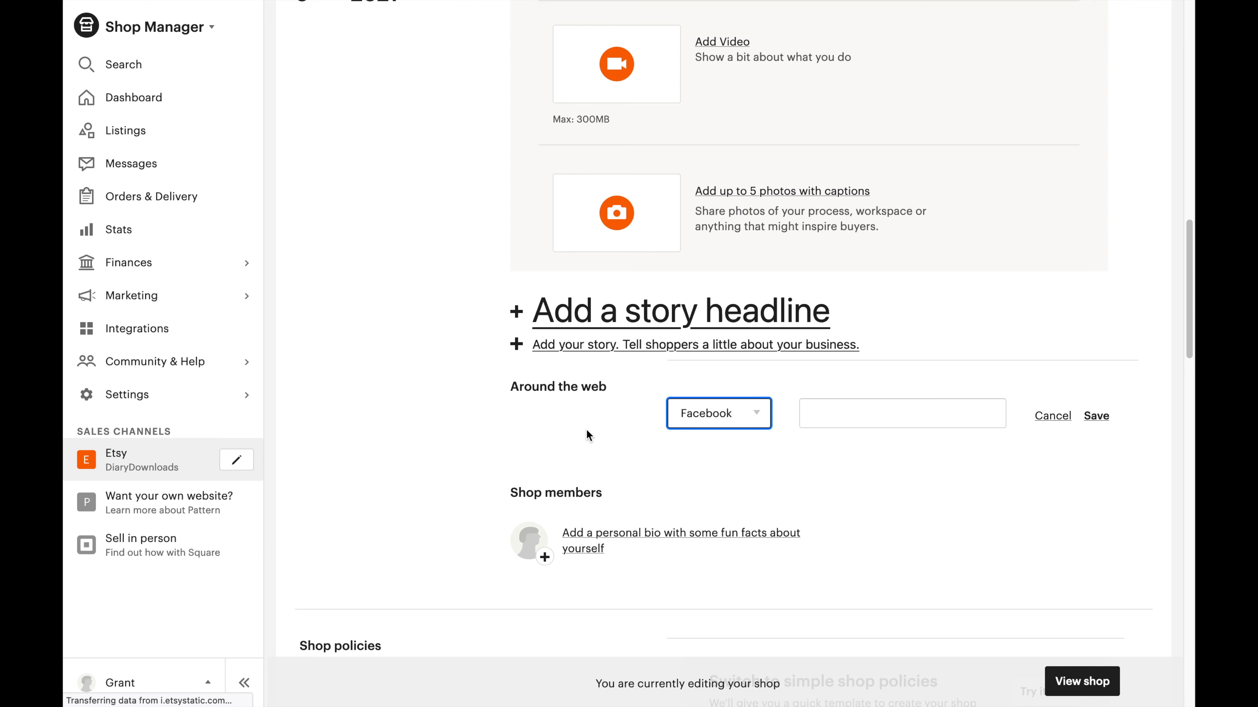
{"action": "scroll", "coordinate": [587, 429], "scroll_direction": "down", "scroll_amount": 6}
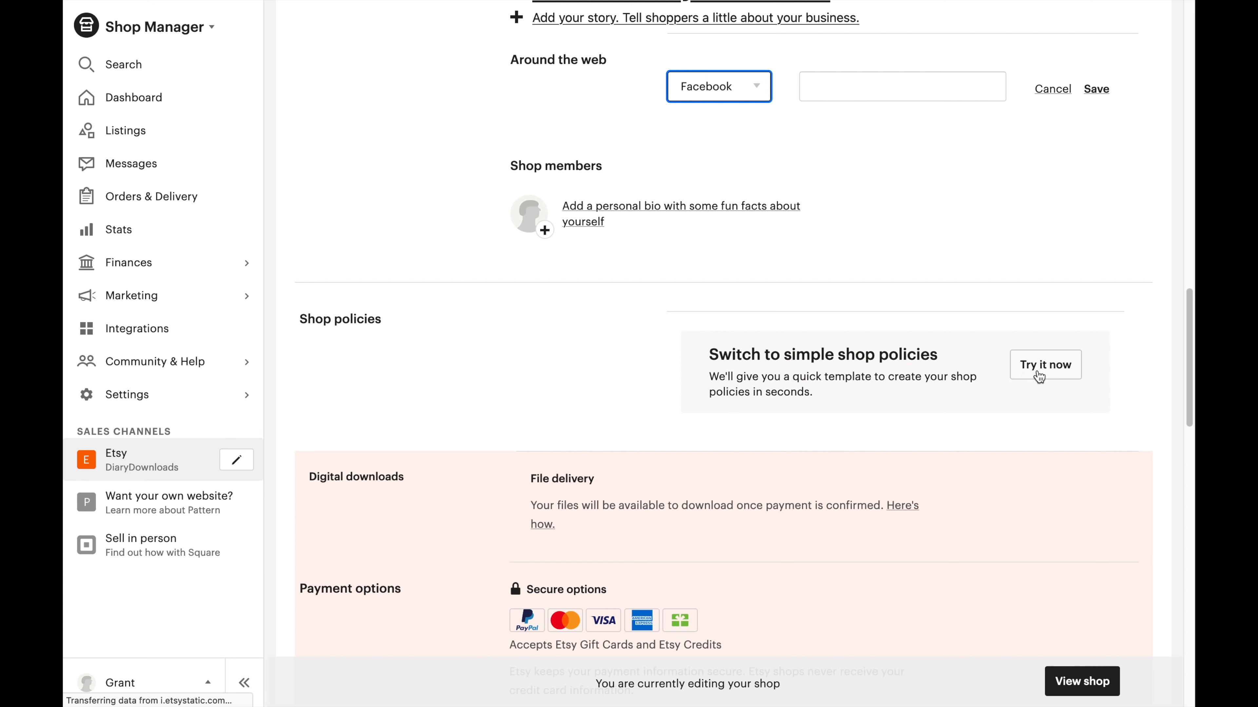
{"action": "scroll", "coordinate": [535, 344], "scroll_direction": "up", "scroll_amount": 1}
{"action": "scroll", "coordinate": [535, 344], "scroll_direction": "up", "scroll_amount": 10}
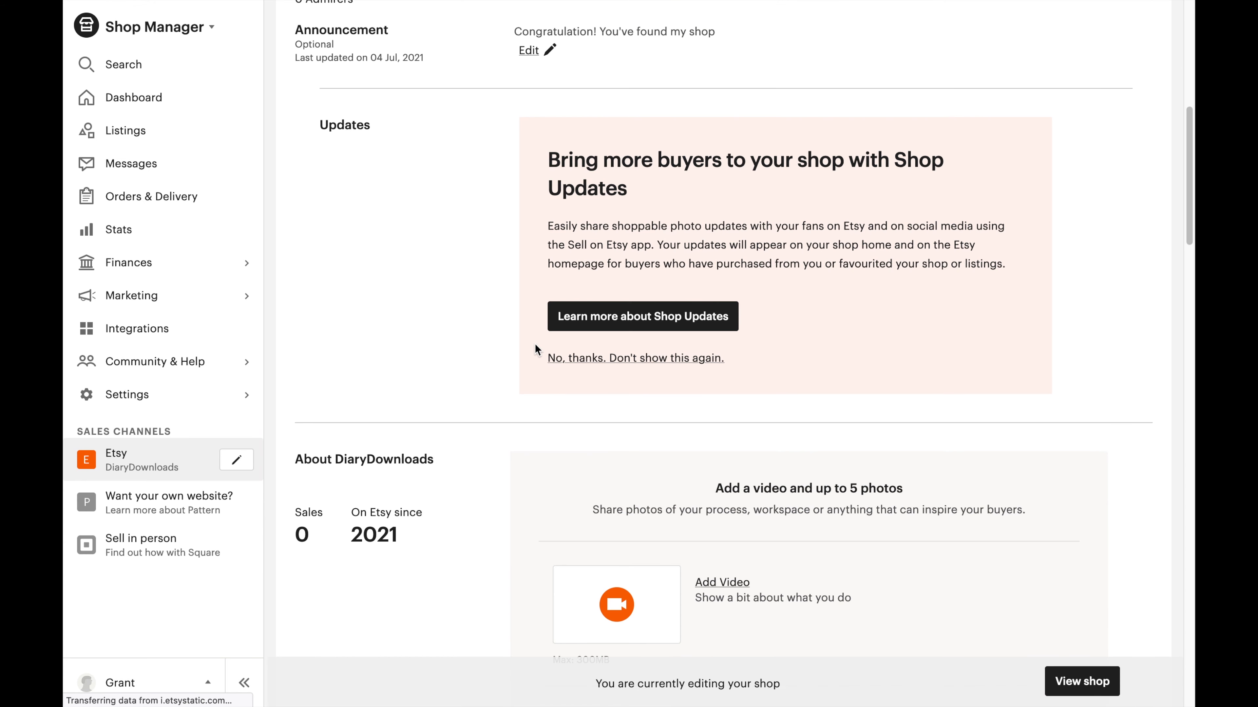
{"action": "scroll", "coordinate": [535, 345], "scroll_direction": "up", "scroll_amount": 2}
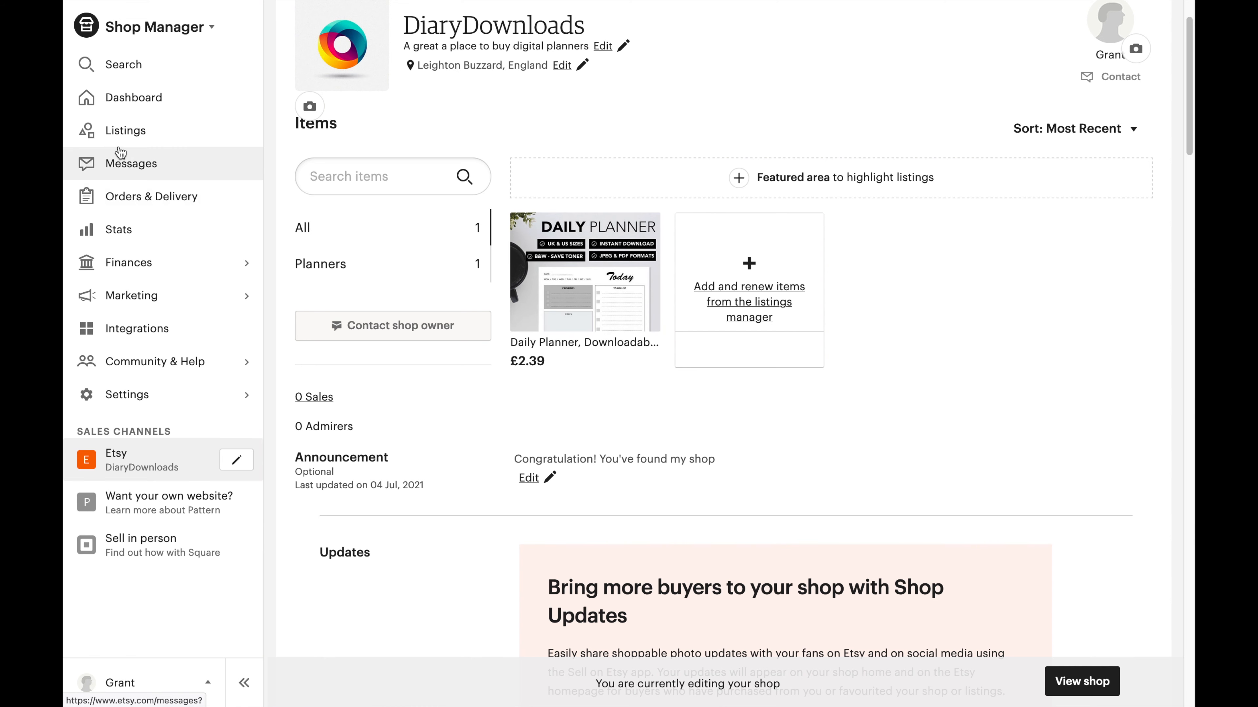
Go to Listings, dismiss the SKU tip, and check the Daily Planner listing's gear menu without choosing an action.
{"action": "left_click", "coordinate": [118, 130]}
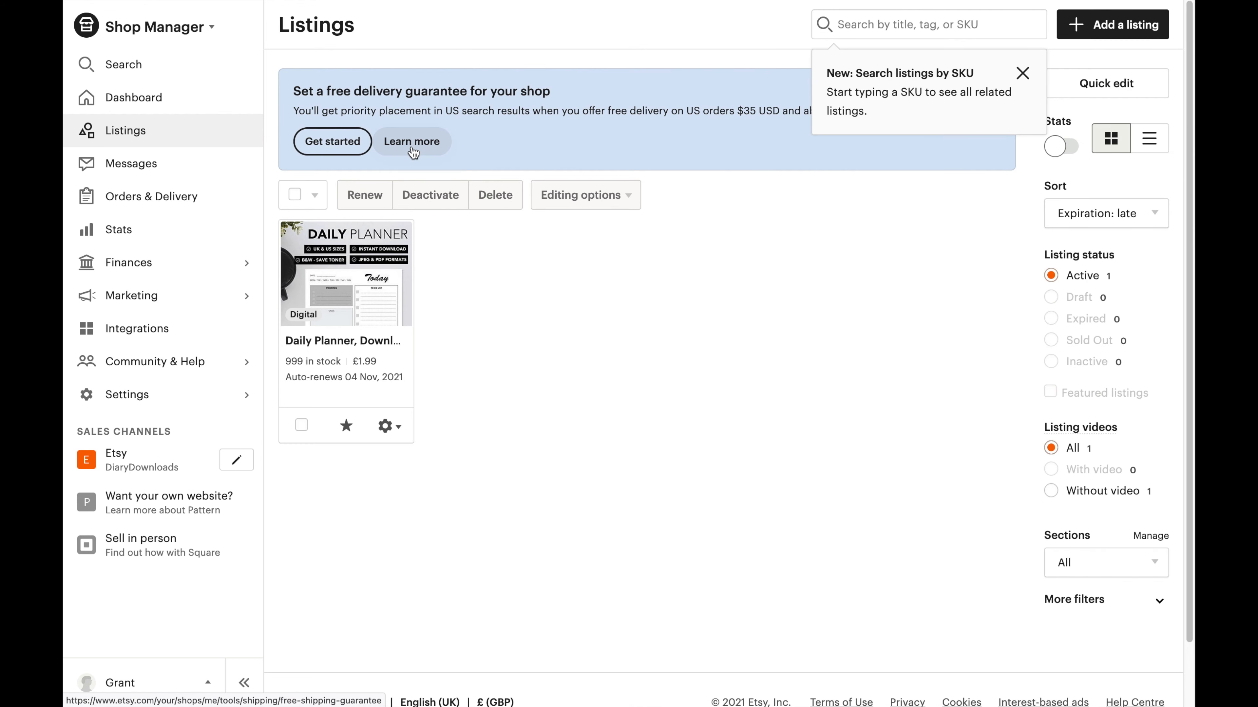
{"action": "left_click", "coordinate": [1022, 74]}
{"action": "left_click", "coordinate": [398, 428]}
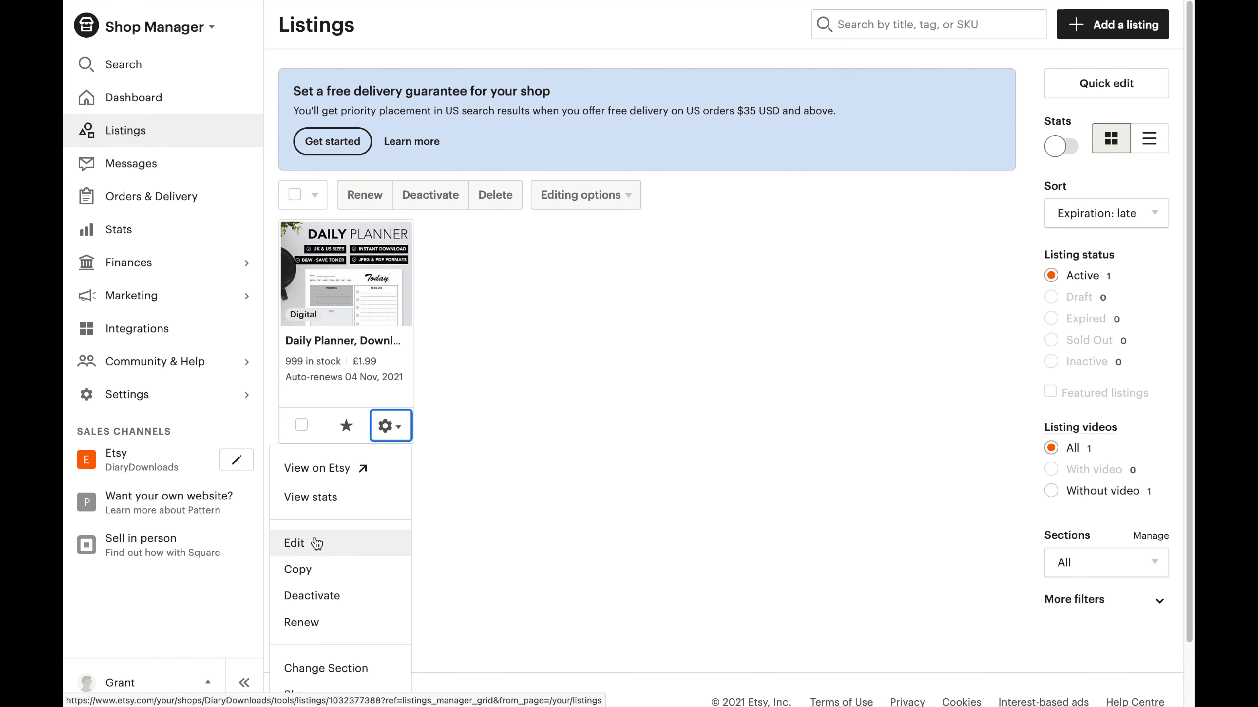
{"action": "left_click", "coordinate": [501, 471]}
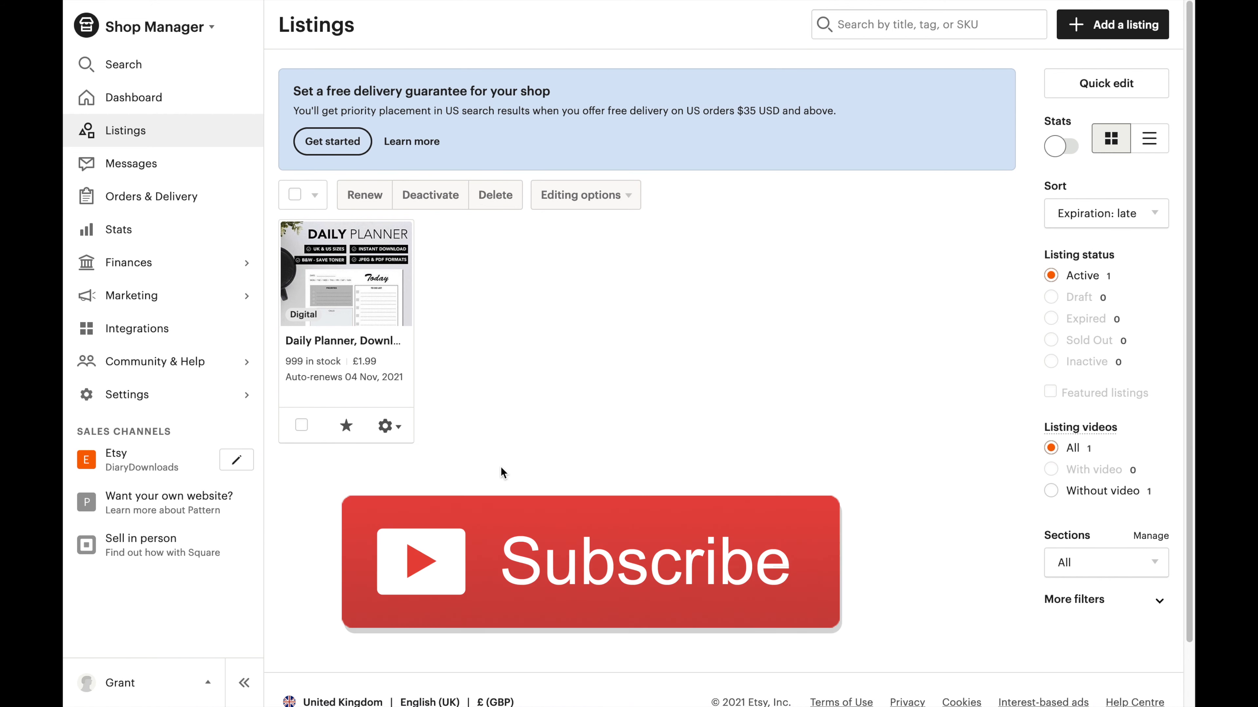